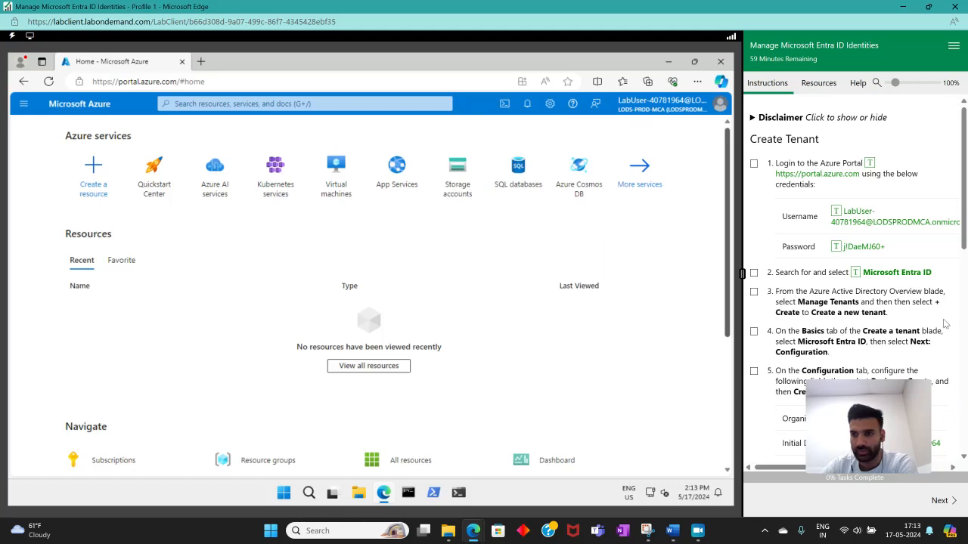
Search for Microsoft Entra ID and open the service, marking lab instructions 1 and 2 complete.
{"action": "left_click", "coordinate": [227, 105]}
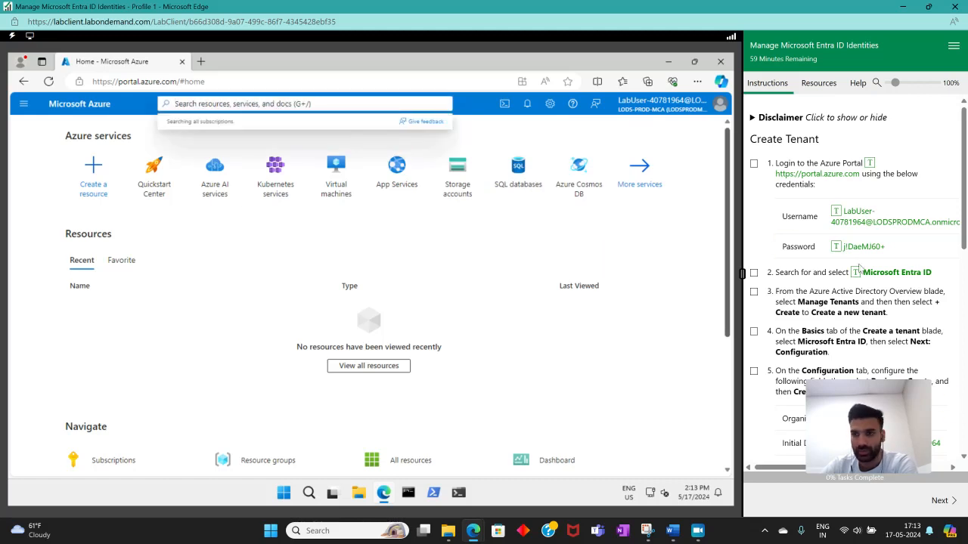
{"action": "left_click", "coordinate": [855, 272]}
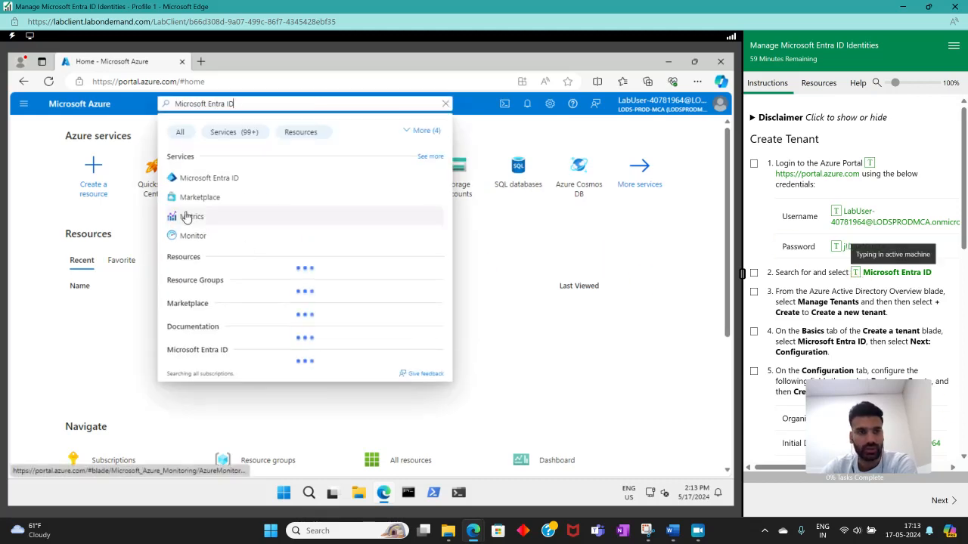
{"action": "left_click", "coordinate": [189, 221]}
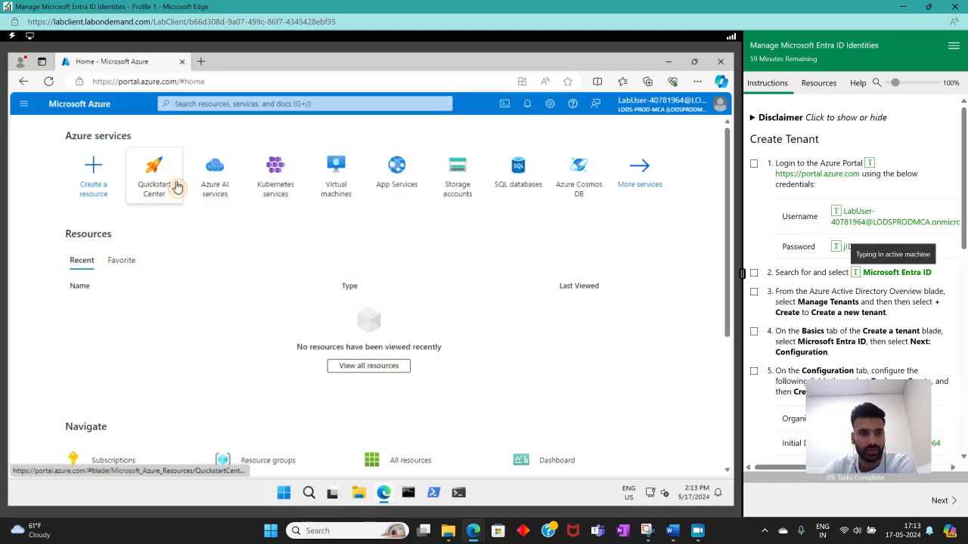
{"action": "left_click", "coordinate": [754, 272]}
{"action": "left_click", "coordinate": [538, 90]}
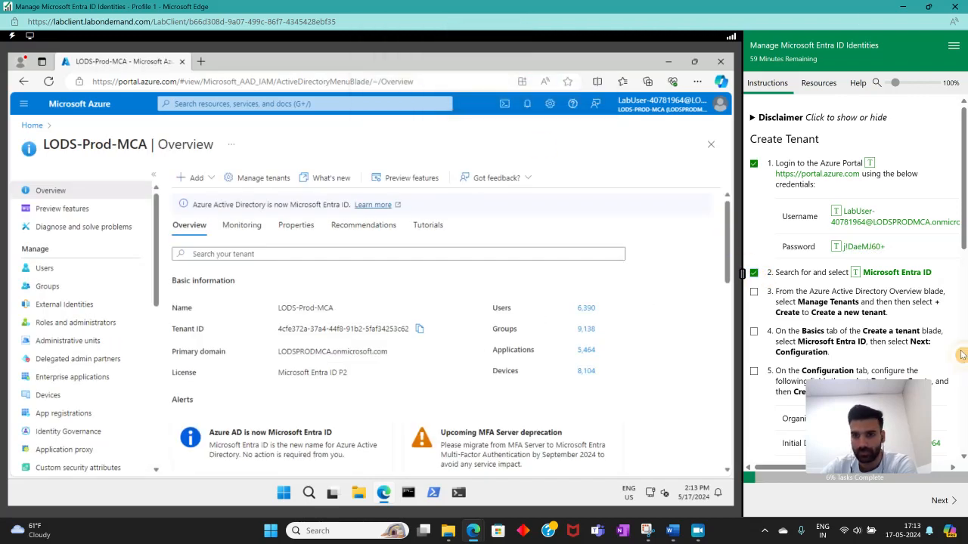
Start creating a new tenant from Manage tenants and mark lab instruction 3 complete.
{"action": "scroll", "coordinate": [790, 255], "scroll_direction": "down", "scroll_amount": 2}
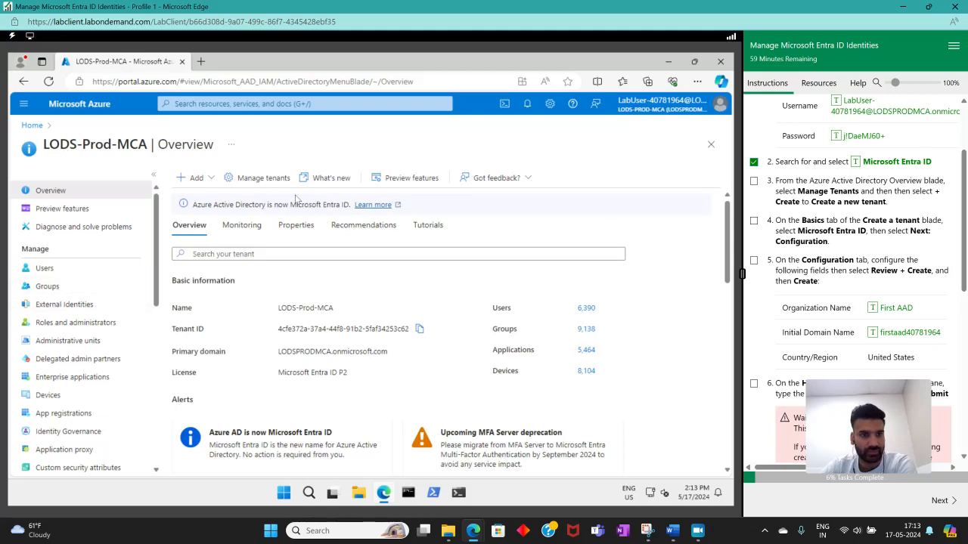
{"action": "left_click", "coordinate": [257, 177]}
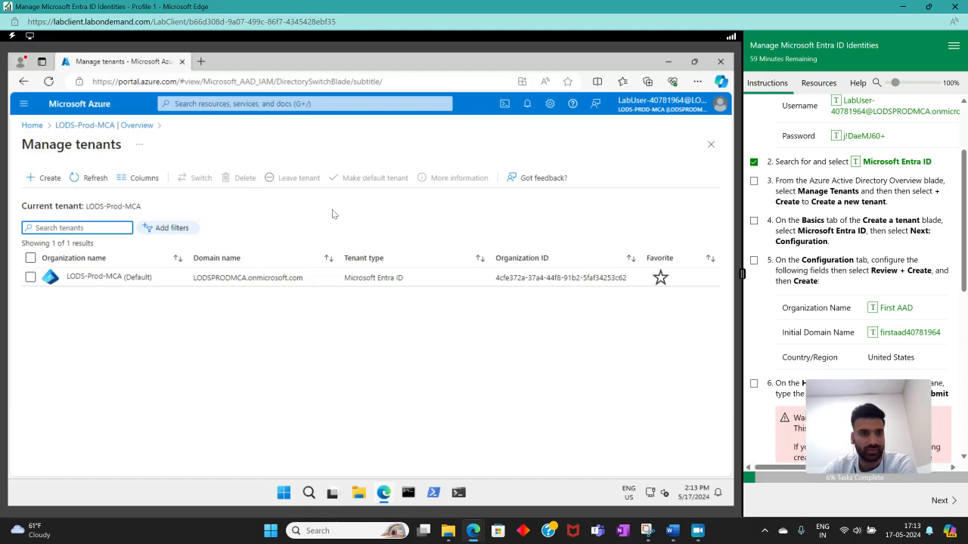
{"action": "left_click", "coordinate": [46, 178]}
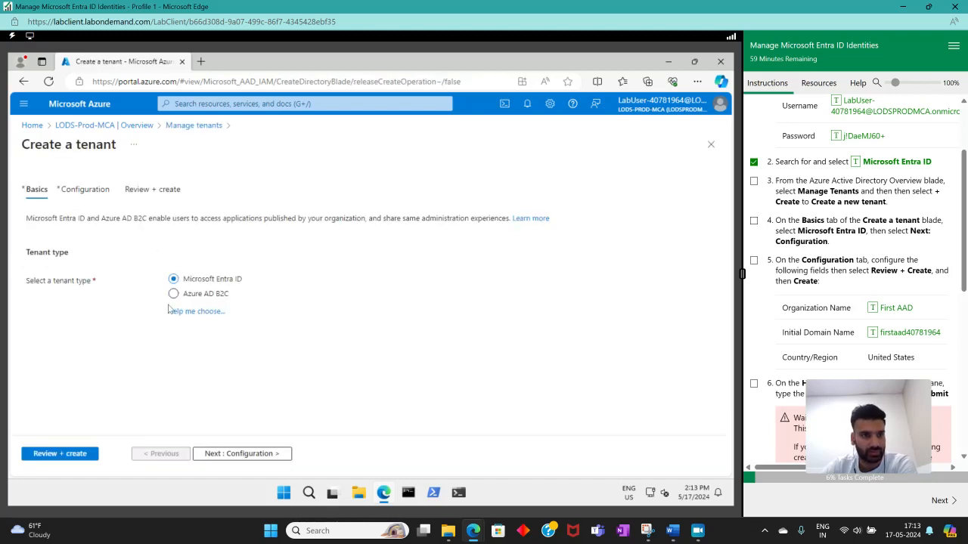
{"action": "left_click", "coordinate": [754, 181]}
Keep Microsoft Entra ID as the tenant type, proceed to the configuration stage and mark lab instruction 4 complete.
{"action": "scroll", "coordinate": [790, 227], "scroll_direction": "down", "scroll_amount": 1}
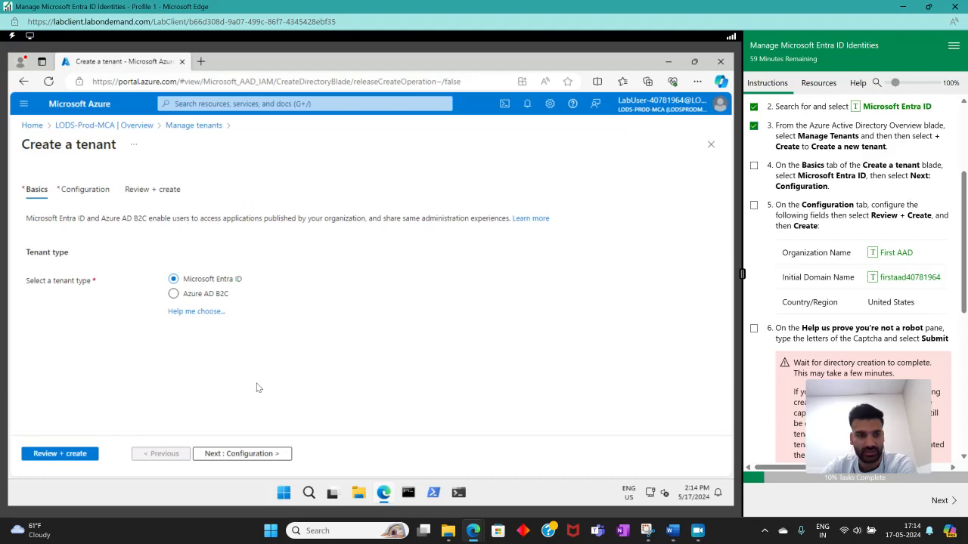
{"action": "left_click", "coordinate": [234, 454]}
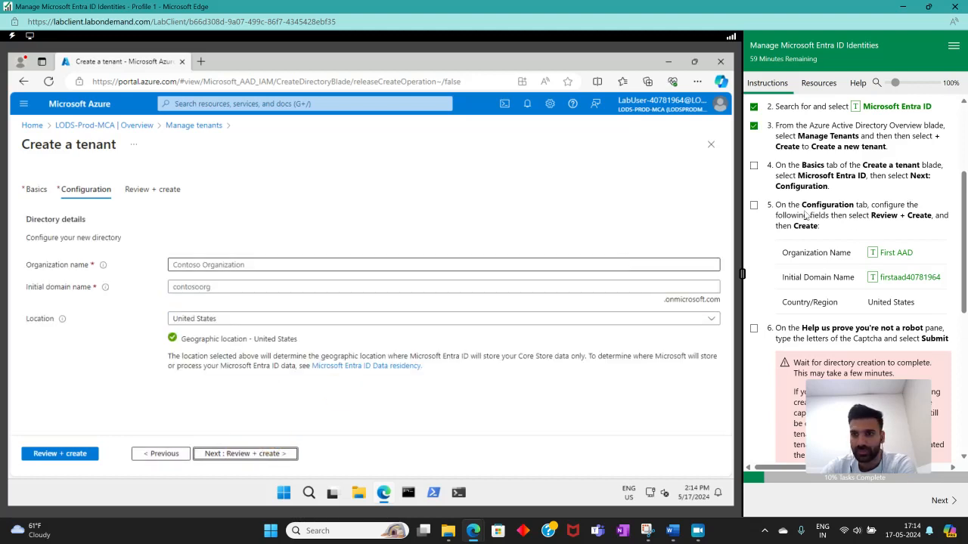
{"action": "left_click", "coordinate": [753, 166]}
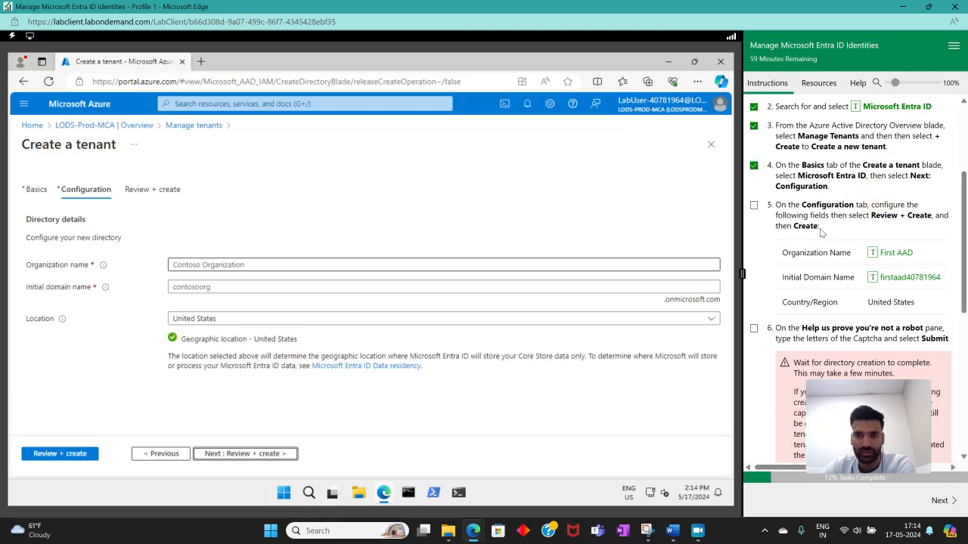
Set the new tenant's organization name to First AAD and its initial domain name to firstaad40781964.
{"action": "left_click", "coordinate": [229, 265]}
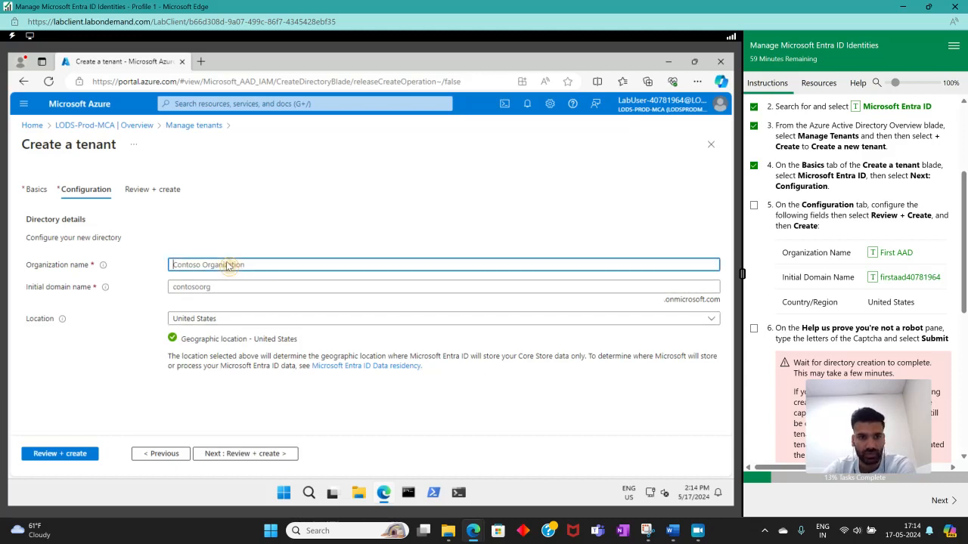
{"action": "left_click", "coordinate": [875, 252]}
{"action": "left_click", "coordinate": [261, 287]}
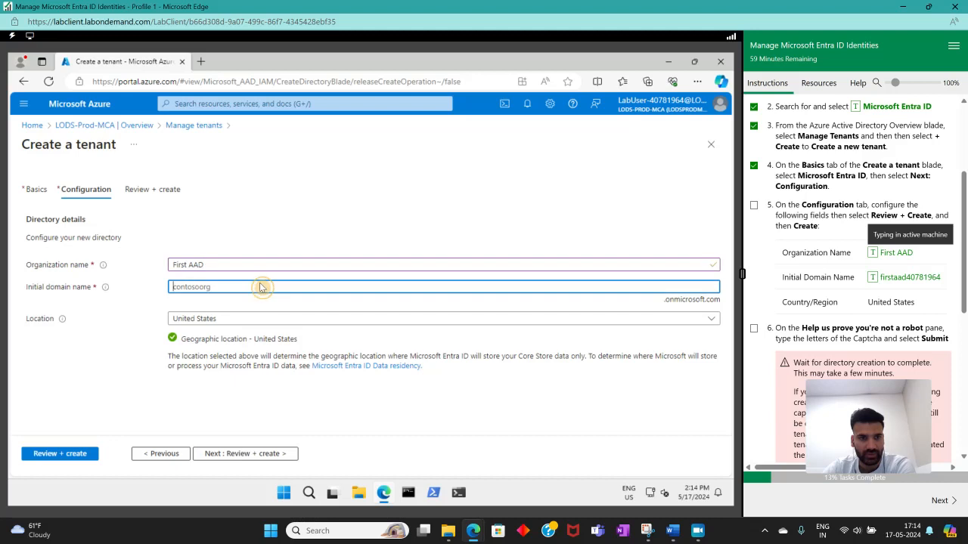
{"action": "left_click", "coordinate": [874, 277]}
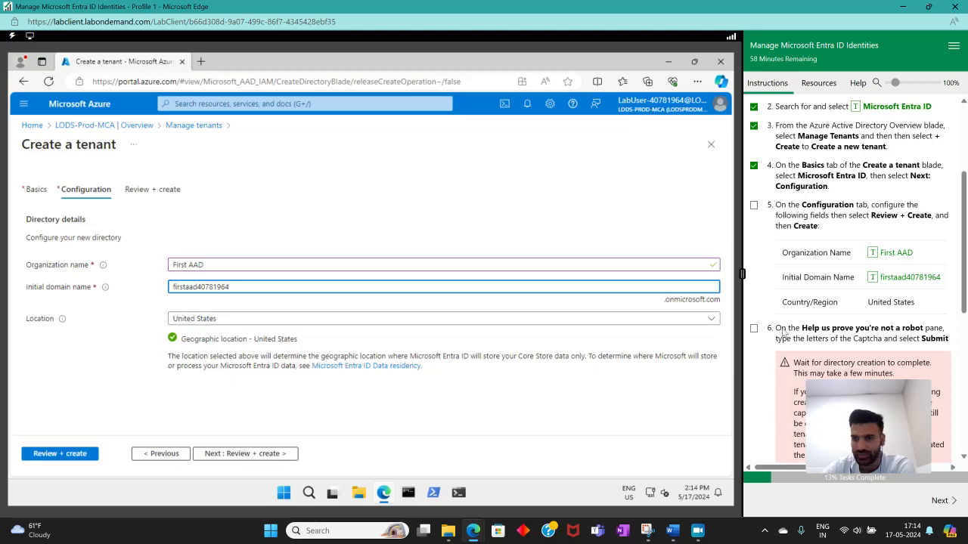
Review and create the tenant, entering the captcha characters and submitting the verification.
{"action": "left_click", "coordinate": [254, 452]}
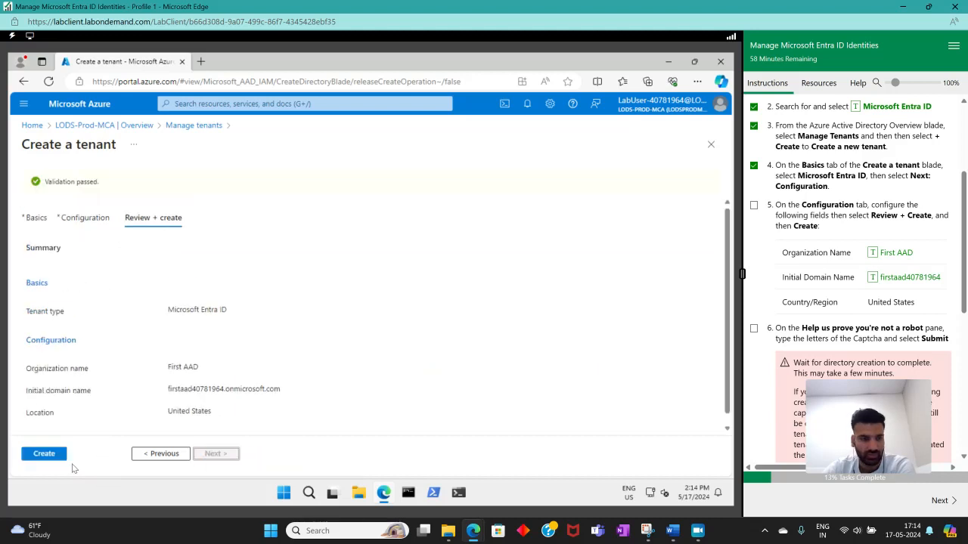
{"action": "left_click", "coordinate": [50, 455]}
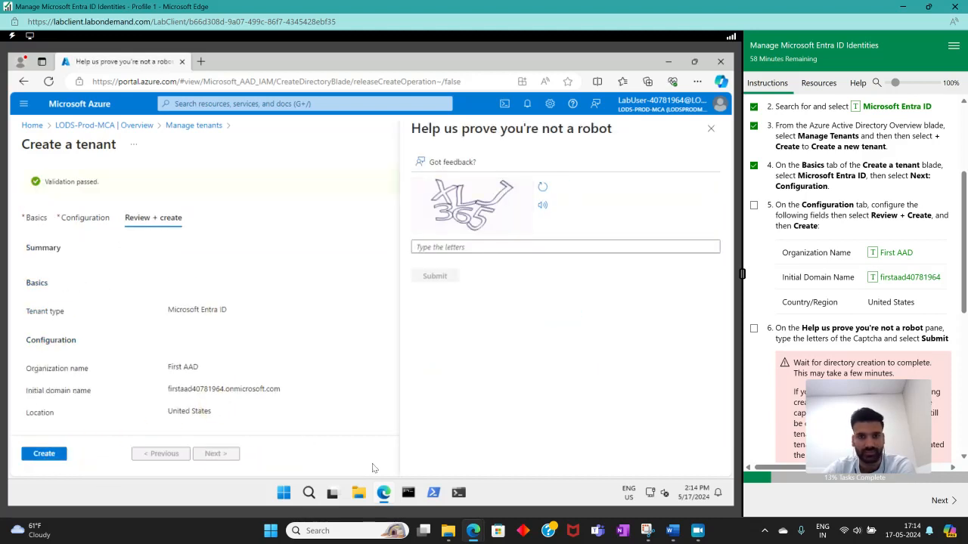
{"action": "left_click", "coordinate": [514, 244]}
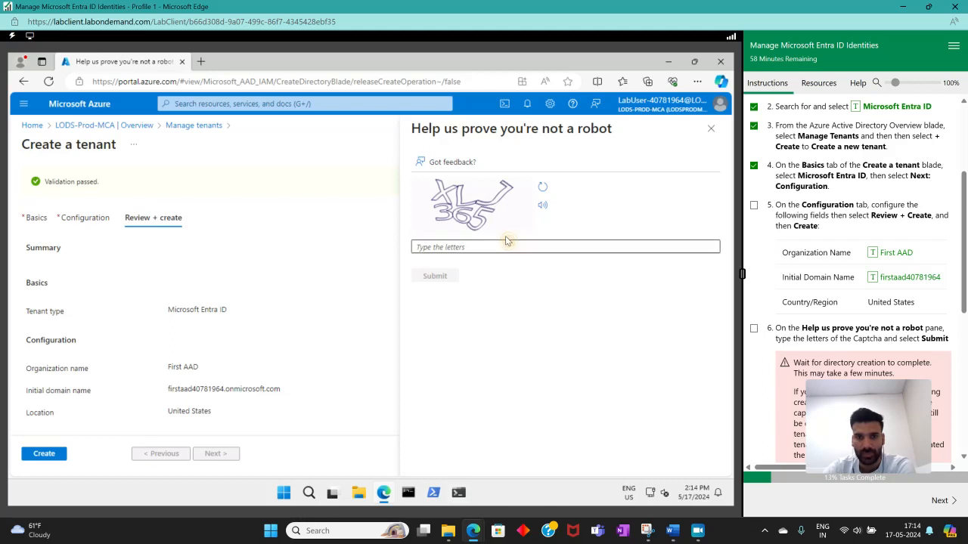
{"action": "type", "text": "x"}
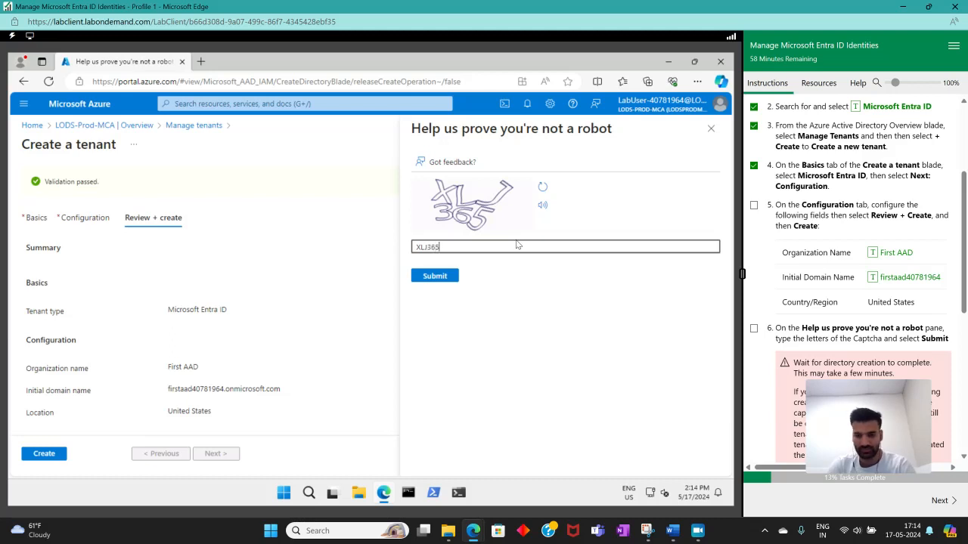
{"action": "left_click", "coordinate": [429, 277]}
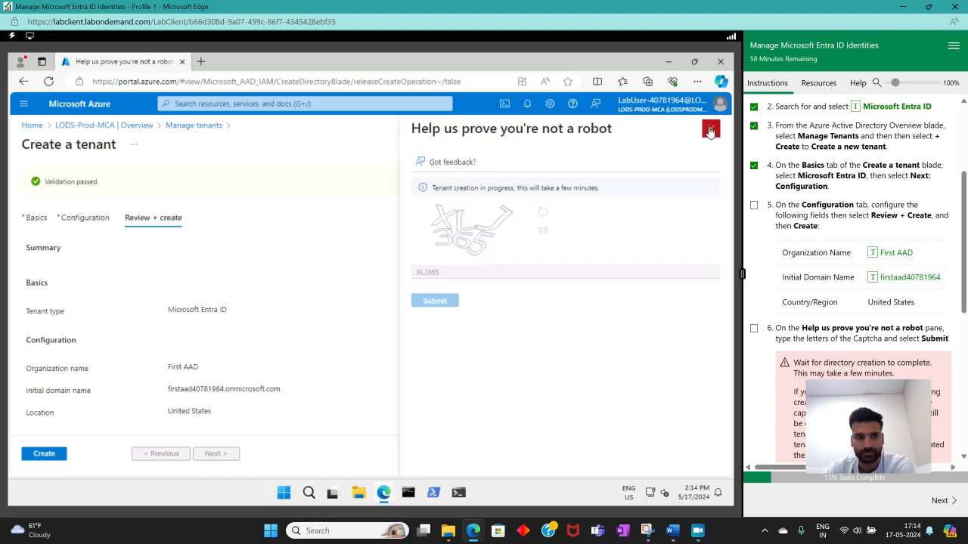
Mark lab instructions 5, 6 and 7 complete.
{"action": "left_click", "coordinate": [754, 205]}
{"action": "scroll", "coordinate": [779, 227], "scroll_direction": "down", "scroll_amount": 3}
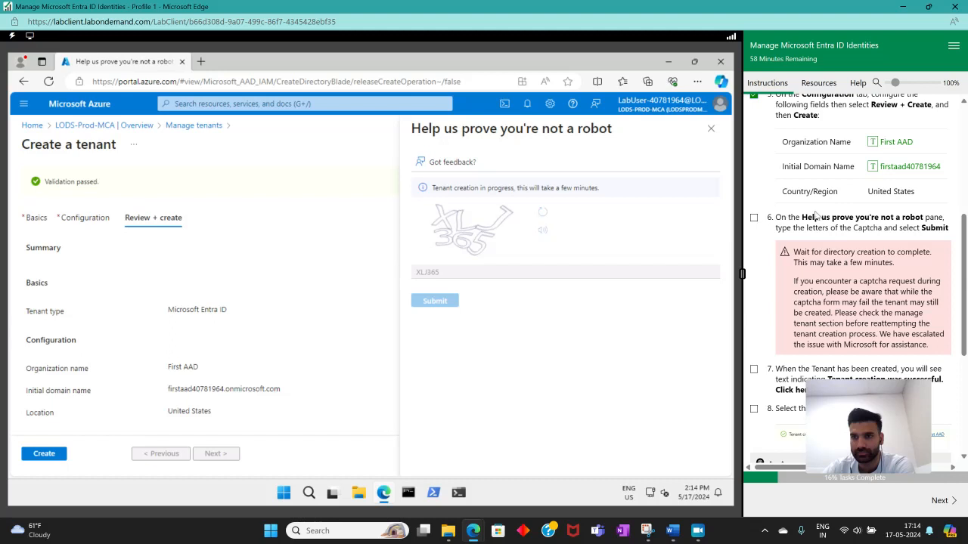
{"action": "left_click", "coordinate": [754, 217]}
{"action": "scroll", "coordinate": [847, 250], "scroll_direction": "down", "scroll_amount": 3}
{"action": "scroll", "coordinate": [857, 250], "scroll_direction": "down", "scroll_amount": 1}
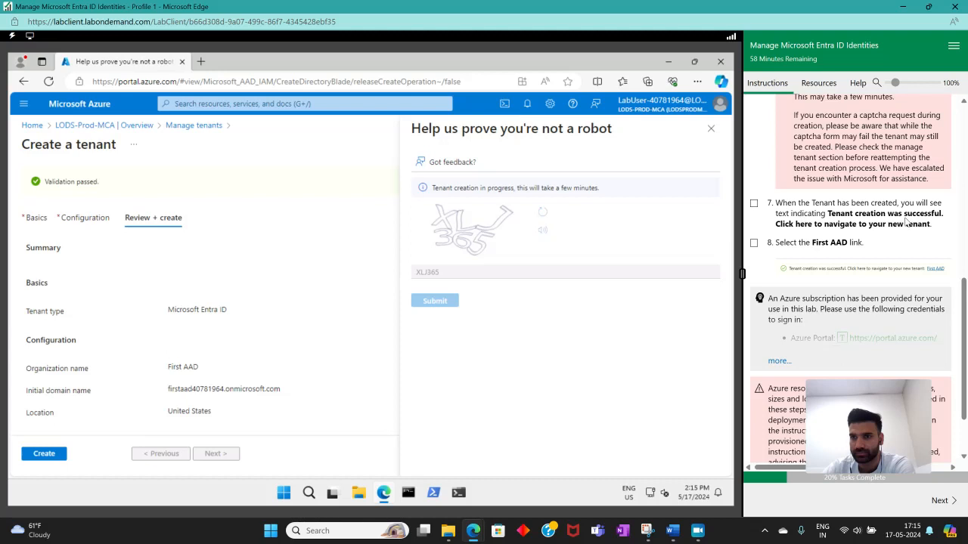
{"action": "left_click", "coordinate": [754, 204]}
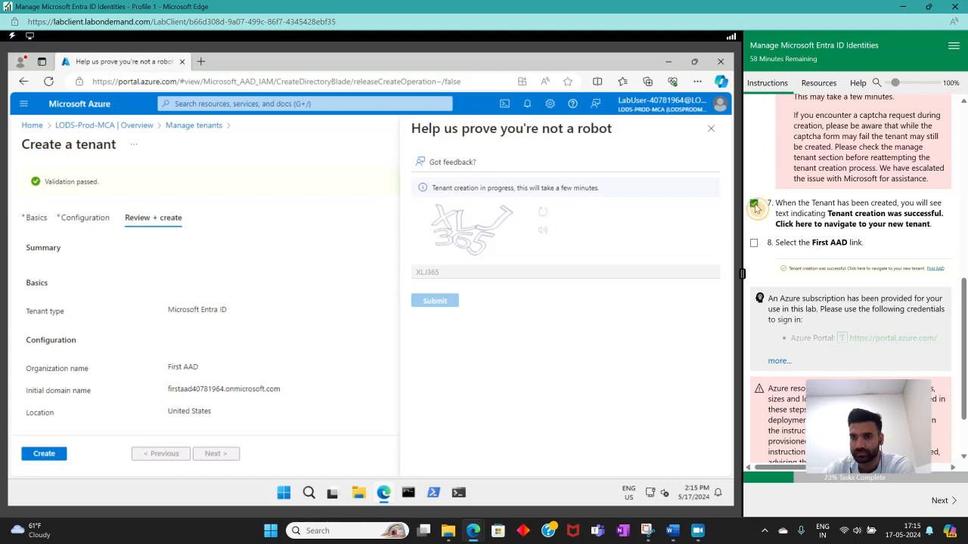
Return to Manage tenants, refresh the list and open the First AAD tenant's details, marking lab instruction 8 complete.
{"action": "left_click", "coordinate": [711, 129]}
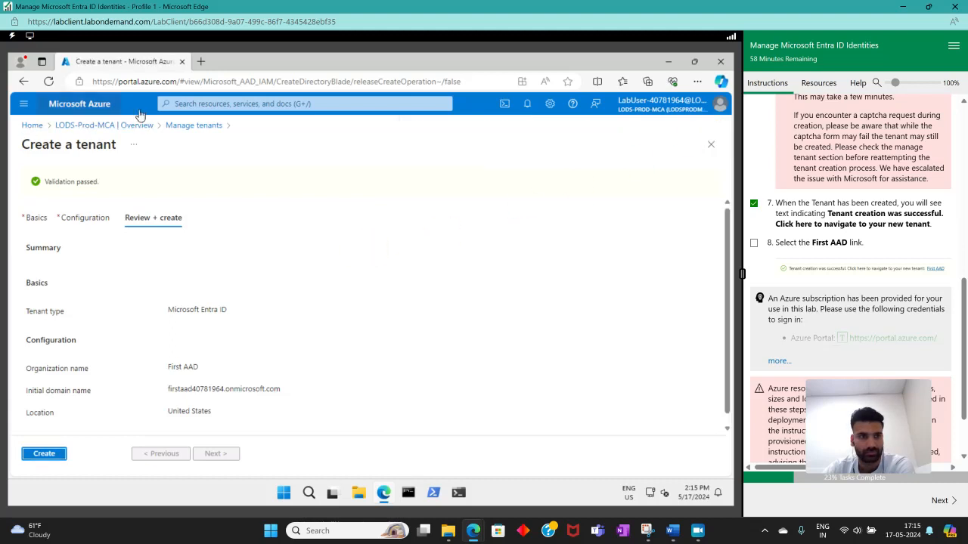
{"action": "left_click", "coordinate": [194, 125]}
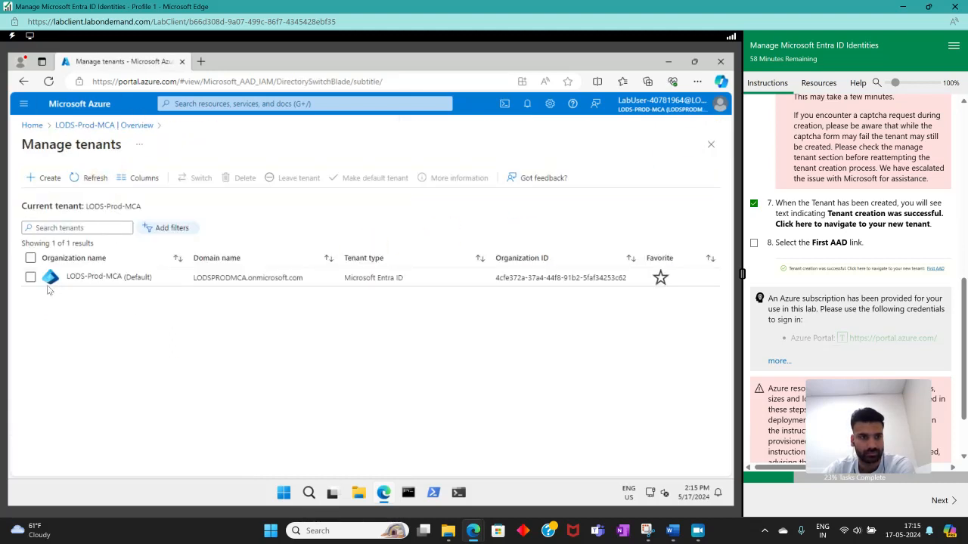
{"action": "left_click", "coordinate": [89, 178]}
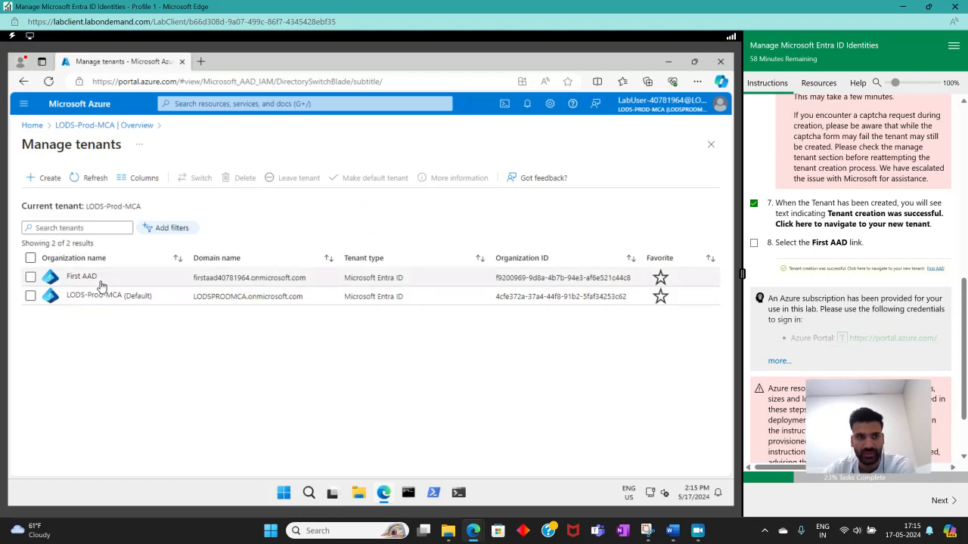
{"action": "left_click", "coordinate": [754, 242]}
{"action": "left_click", "coordinate": [336, 278]}
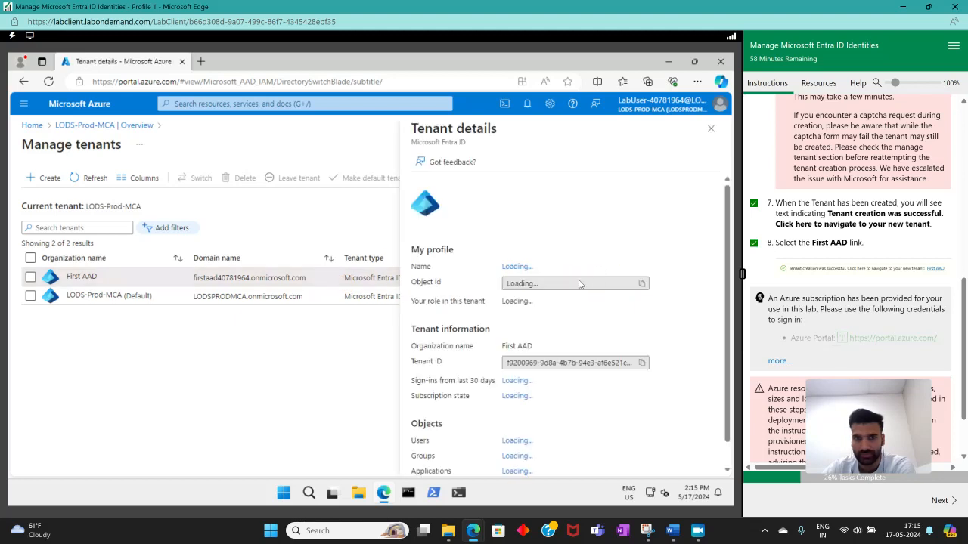
Read the remaining Create Tenant notes and proceed to the next page of the lab instructions.
{"action": "scroll", "coordinate": [878, 294], "scroll_direction": "down", "scroll_amount": 1}
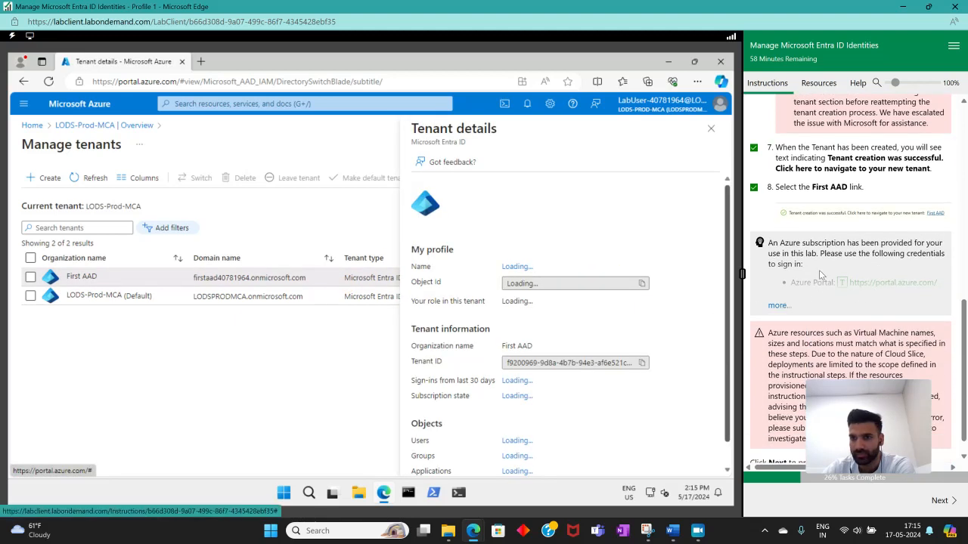
{"action": "scroll", "coordinate": [839, 280], "scroll_direction": "down", "scroll_amount": 1}
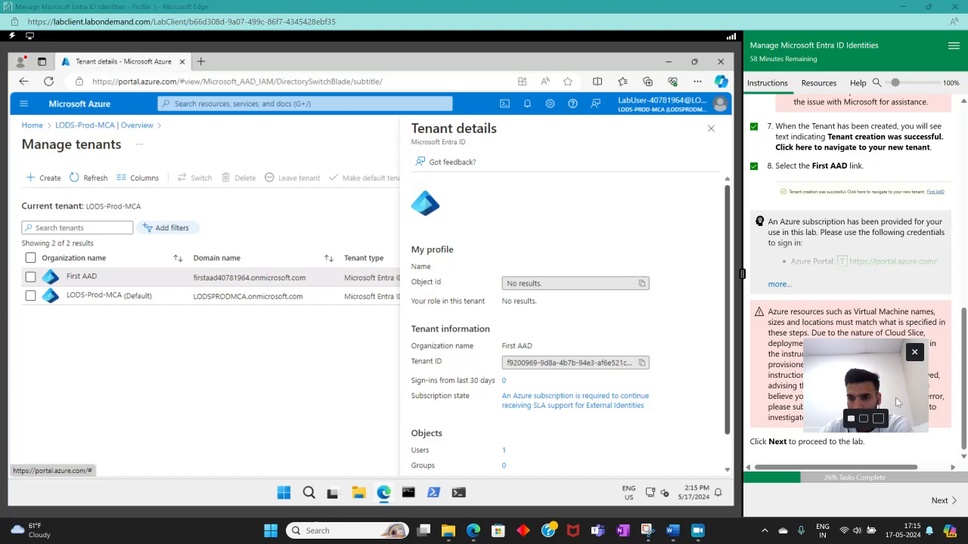
{"action": "left_click", "coordinate": [947, 496]}
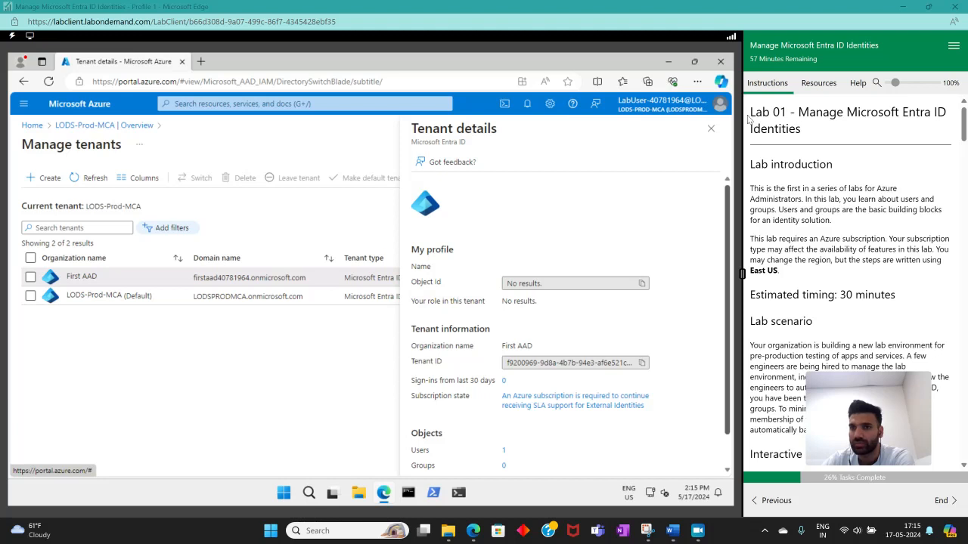
Read the Lab 01 introduction, lab scenario and job skills through to the Task 1 user account instructions.
{"action": "left_click_drag", "start_coordinate": [750, 111], "coordinate": [791, 112]}
{"action": "left_click", "coordinate": [792, 111]}
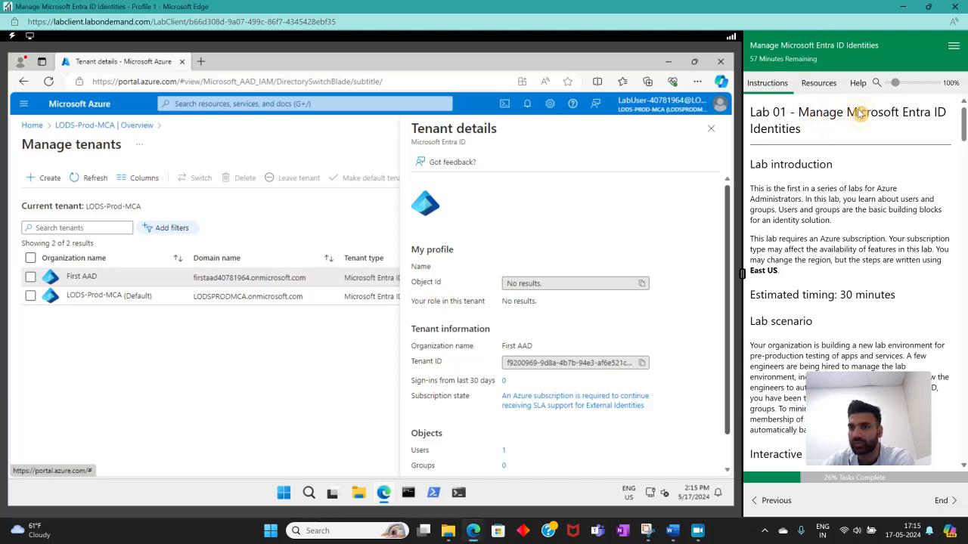
{"action": "scroll", "coordinate": [813, 149], "scroll_direction": "down", "scroll_amount": 1}
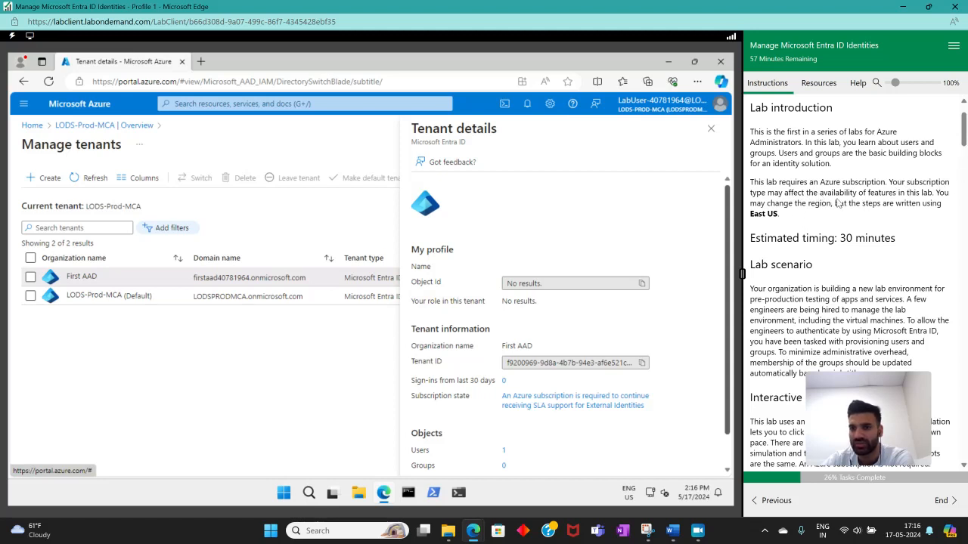
{"action": "left_click_drag", "start_coordinate": [781, 213], "coordinate": [758, 214]}
{"action": "left_click_drag", "start_coordinate": [965, 138], "coordinate": [964, 152]}
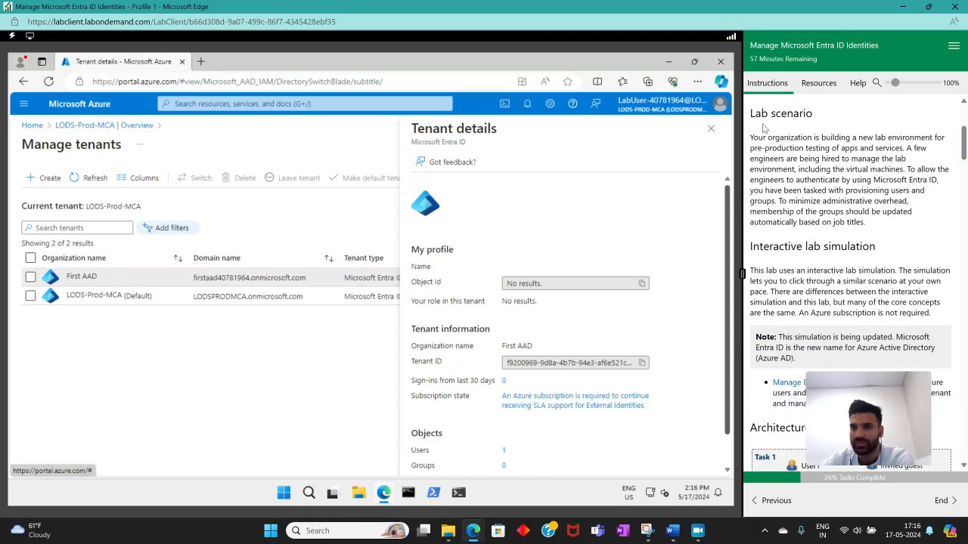
{"action": "left_click_drag", "start_coordinate": [756, 114], "coordinate": [805, 113]}
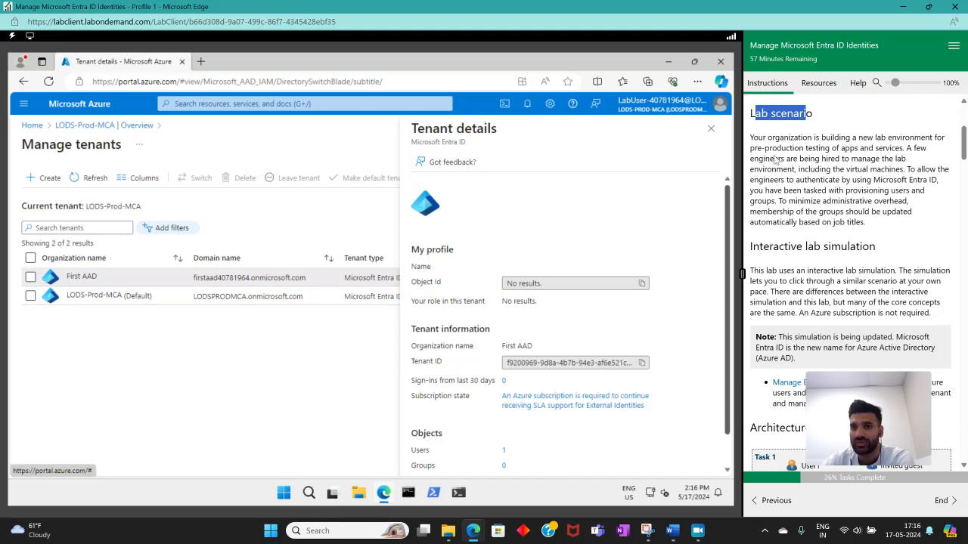
{"action": "left_click", "coordinate": [899, 158]}
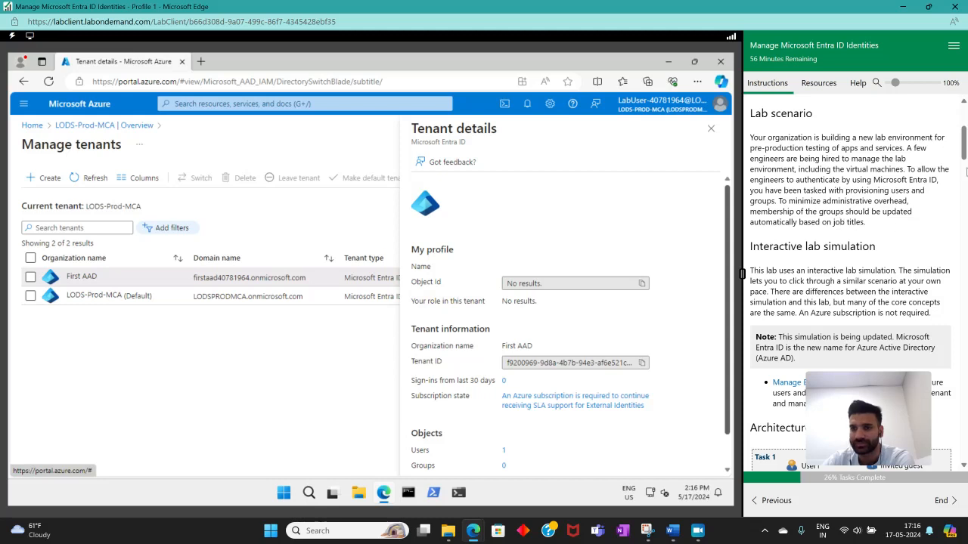
{"action": "scroll", "coordinate": [966, 171], "scroll_direction": "down", "scroll_amount": 5}
{"action": "left_click_drag", "start_coordinate": [965, 172], "coordinate": [965, 182]}
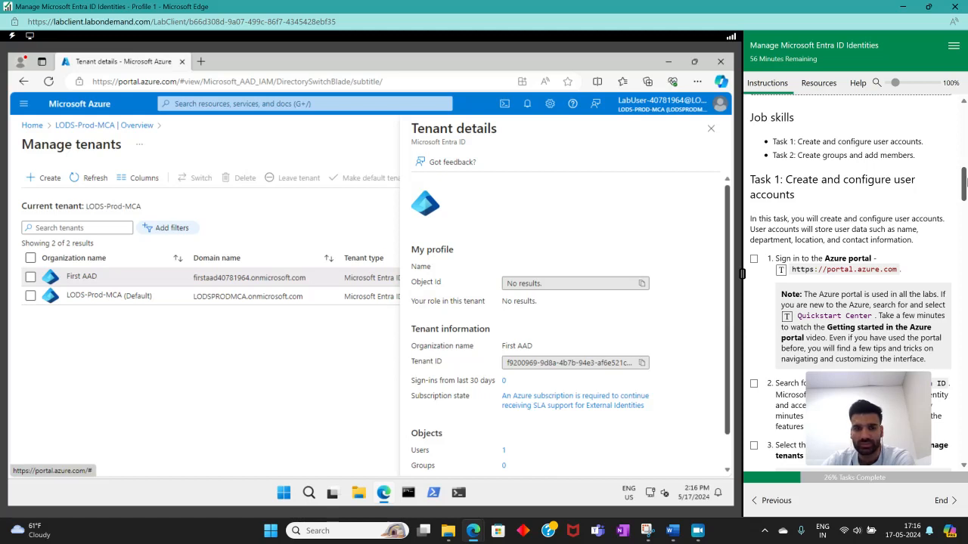
{"action": "left_click_drag", "start_coordinate": [966, 183], "coordinate": [966, 174]}
{"action": "scroll", "coordinate": [873, 210], "scroll_direction": "down", "scroll_amount": 1}
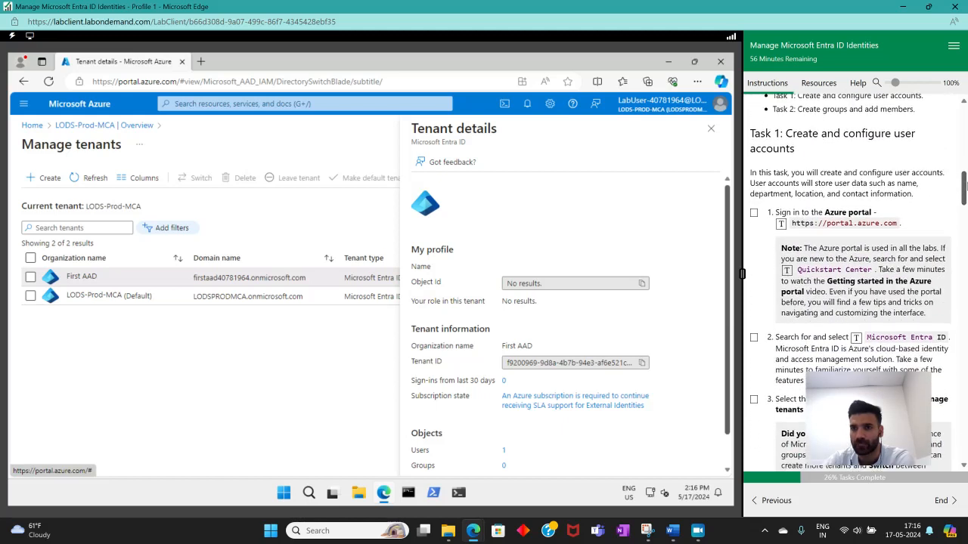
Mark Task 1 instruction 1 complete, then search the portal for Microsoft Entra ID and open that service.
{"action": "left_click", "coordinate": [754, 214]}
{"action": "scroll", "coordinate": [862, 203], "scroll_direction": "down", "scroll_amount": 3}
{"action": "scroll", "coordinate": [810, 190], "scroll_direction": "up", "scroll_amount": 1}
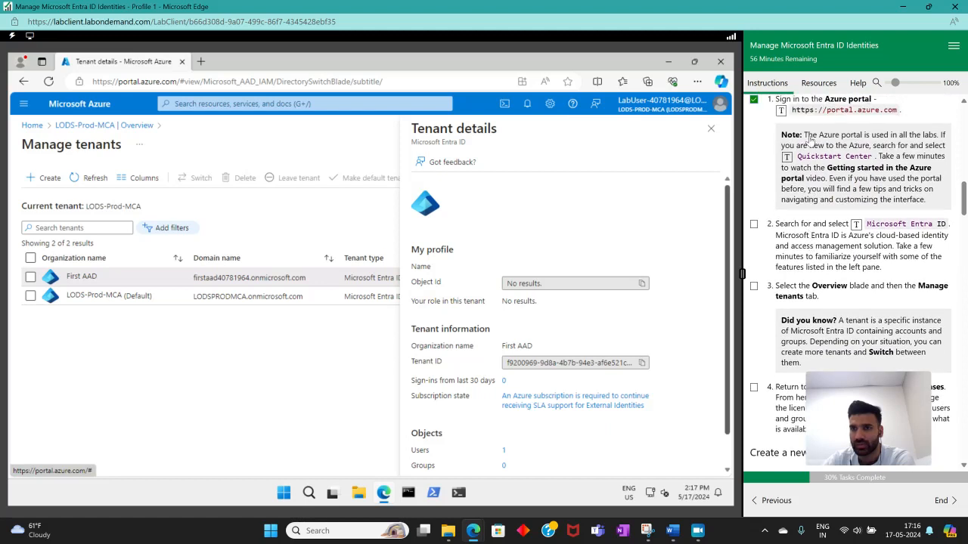
{"action": "scroll", "coordinate": [798, 142], "scroll_direction": "down", "scroll_amount": 1}
{"action": "left_click", "coordinate": [218, 106]}
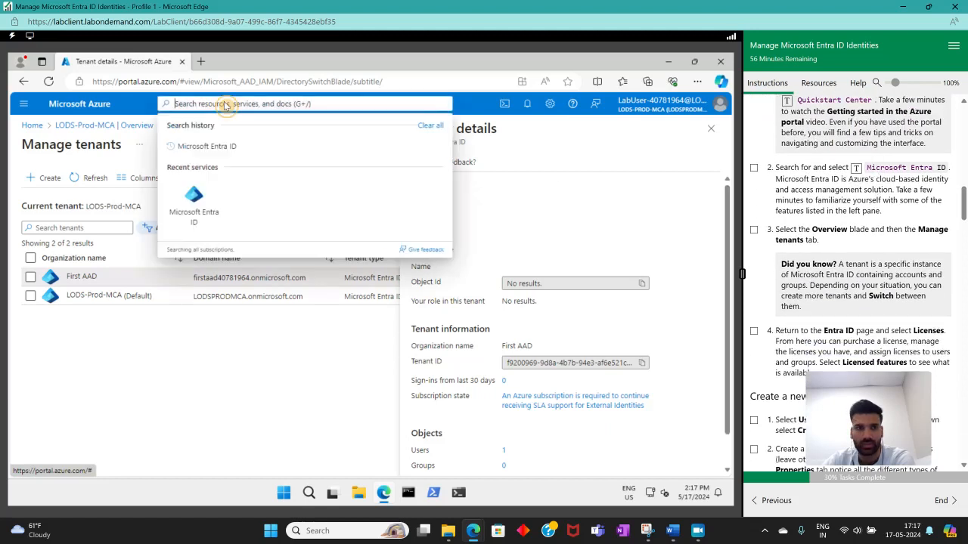
{"action": "left_click", "coordinate": [226, 148]}
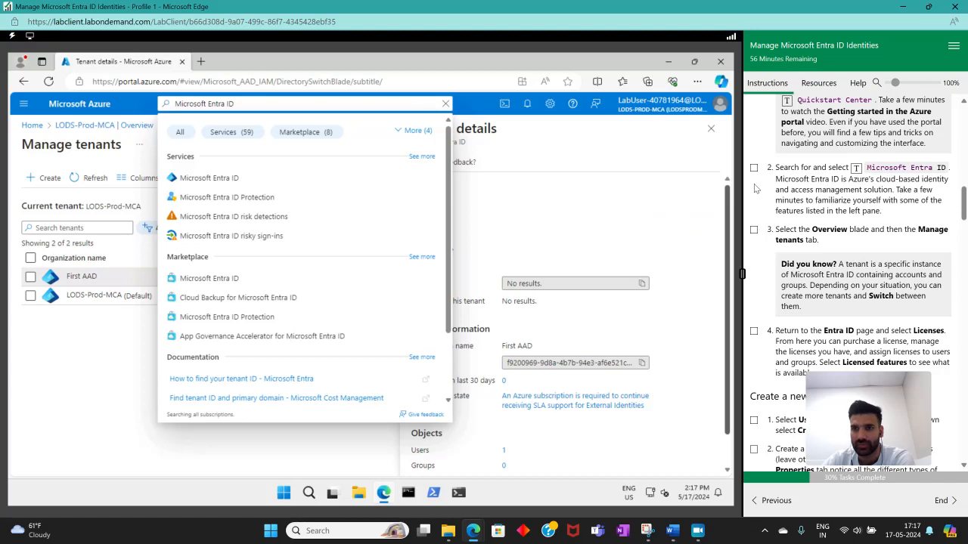
{"action": "scroll", "coordinate": [844, 246], "scroll_direction": "down", "scroll_amount": 2}
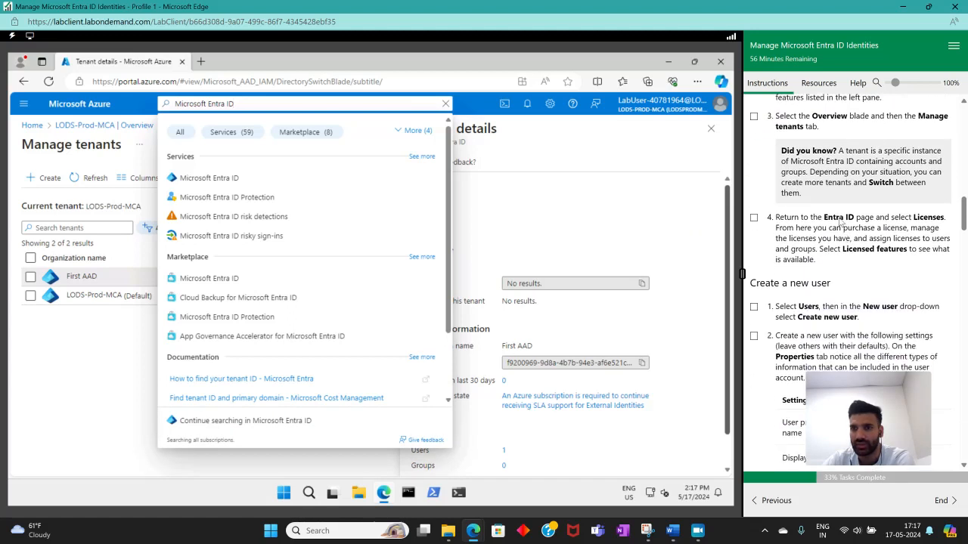
{"action": "left_click", "coordinate": [205, 178]}
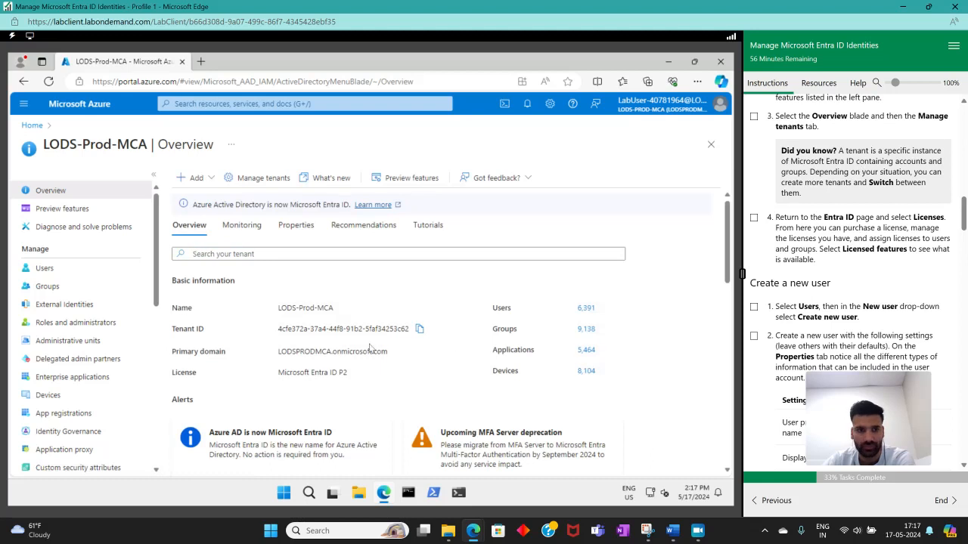
Open the Manage tenants page and mark Task 1 instruction 3 complete, then read instruction 4 about licenses.
{"action": "left_click", "coordinate": [231, 178]}
{"action": "left_click", "coordinate": [754, 117]}
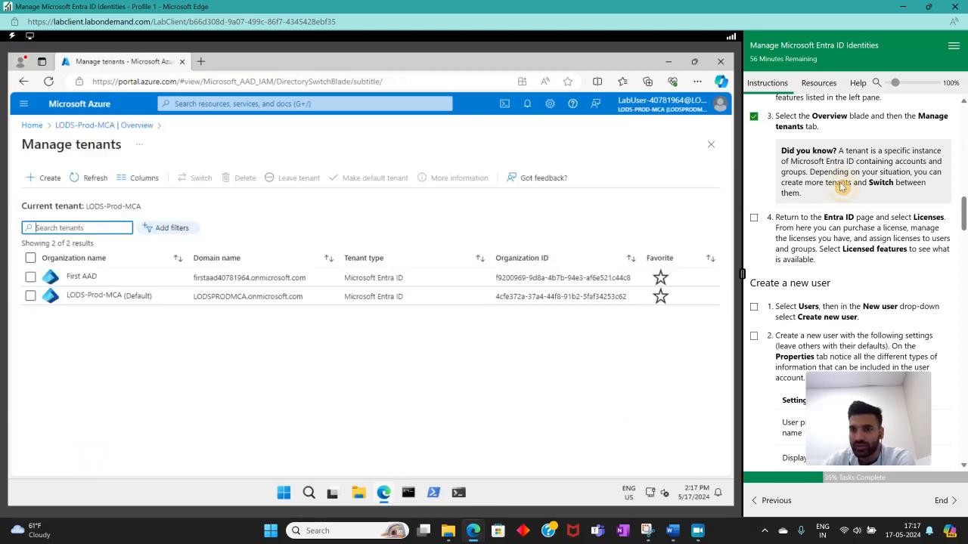
{"action": "scroll", "coordinate": [846, 206], "scroll_direction": "down", "scroll_amount": 1}
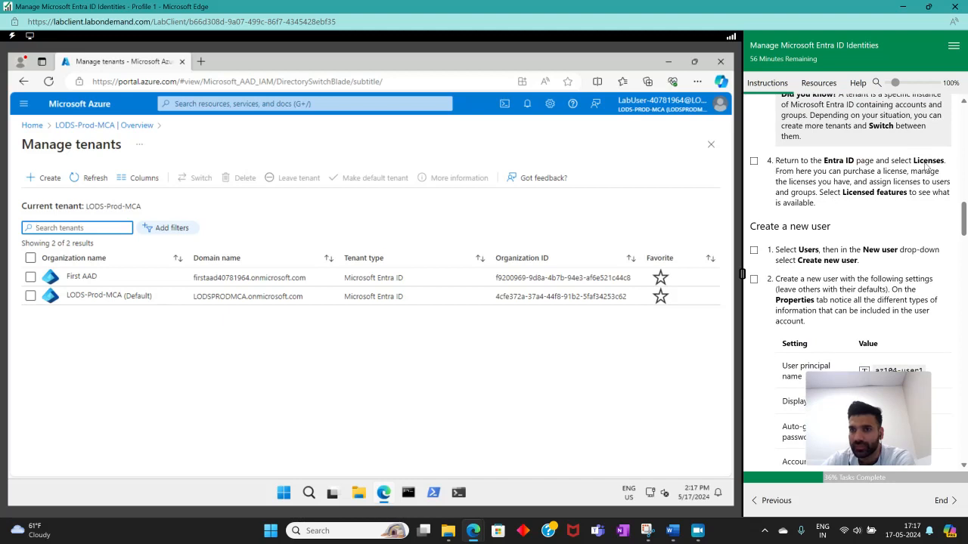
{"action": "scroll", "coordinate": [913, 186], "scroll_direction": "up", "scroll_amount": 1}
{"action": "scroll", "coordinate": [756, 198], "scroll_direction": "down", "scroll_amount": 1}
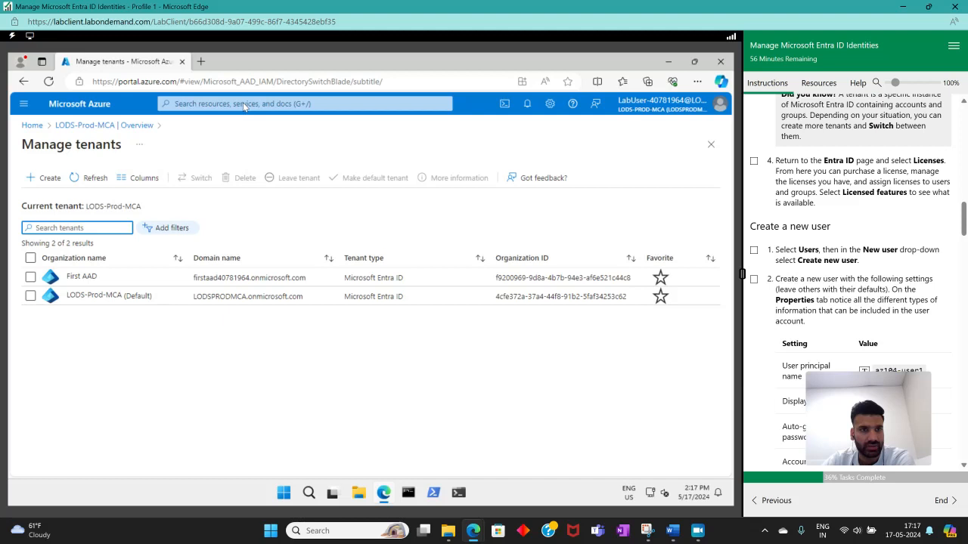
Return to Microsoft Entra ID, review the Licensed features under Licenses, and mark Task 1 instruction 4 complete.
{"action": "left_click", "coordinate": [37, 125]}
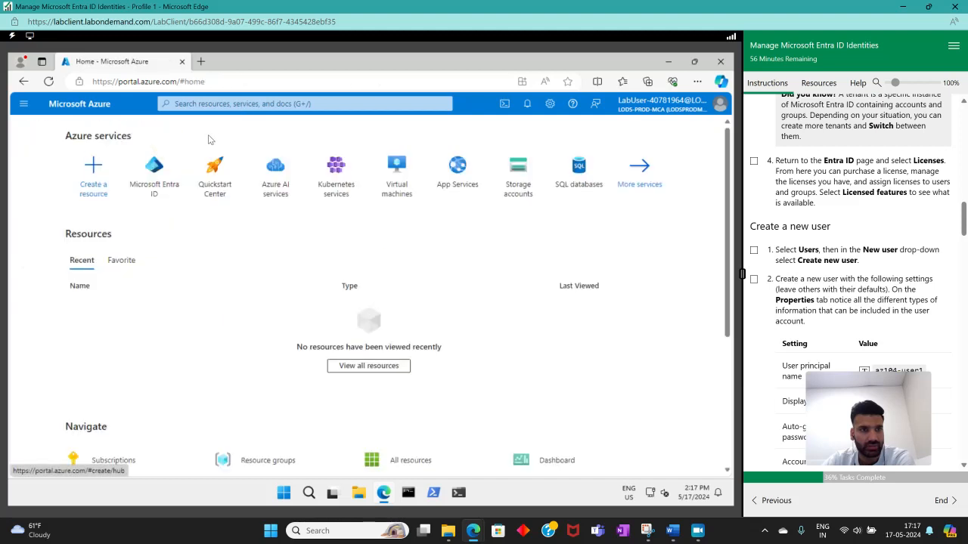
{"action": "left_click", "coordinate": [155, 170]}
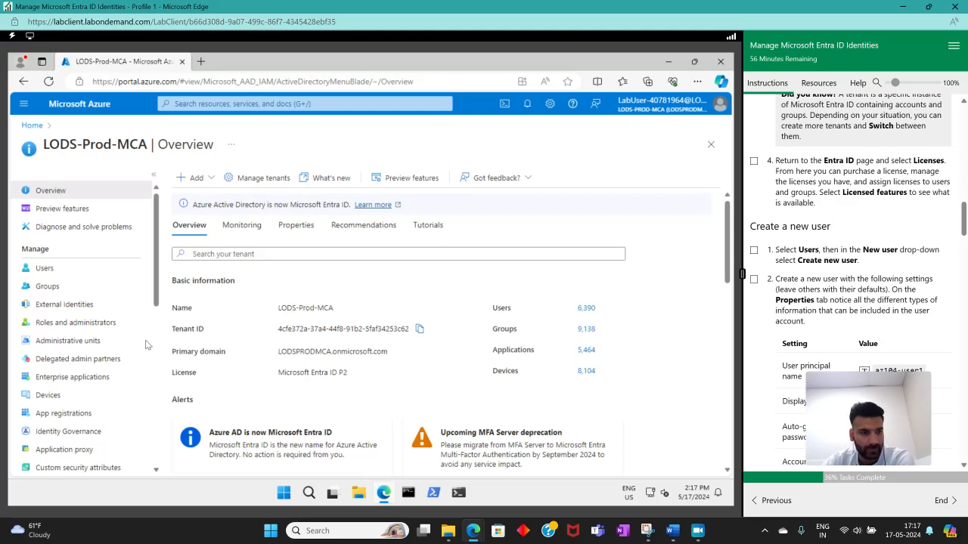
{"action": "scroll", "coordinate": [56, 385], "scroll_direction": "down", "scroll_amount": 6}
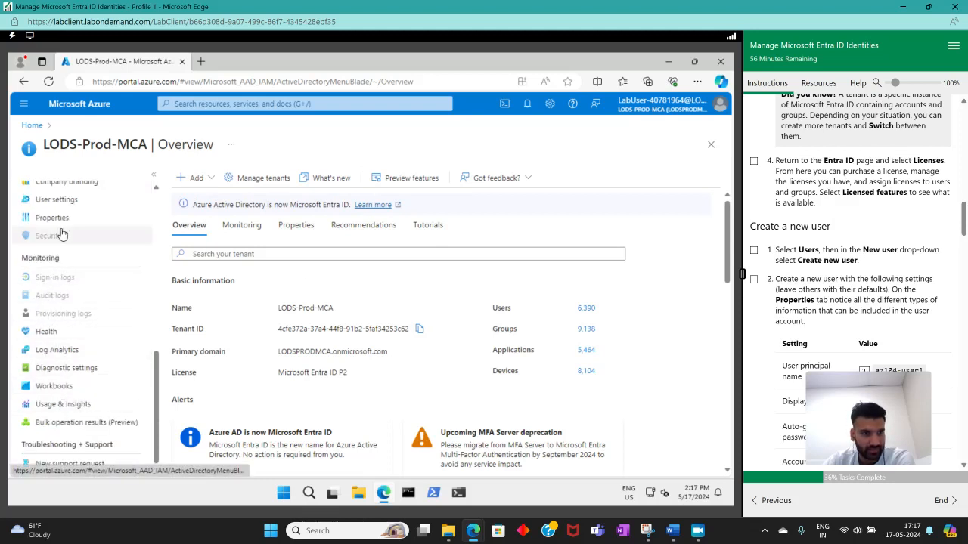
{"action": "scroll", "coordinate": [94, 387], "scroll_direction": "up", "scroll_amount": 6}
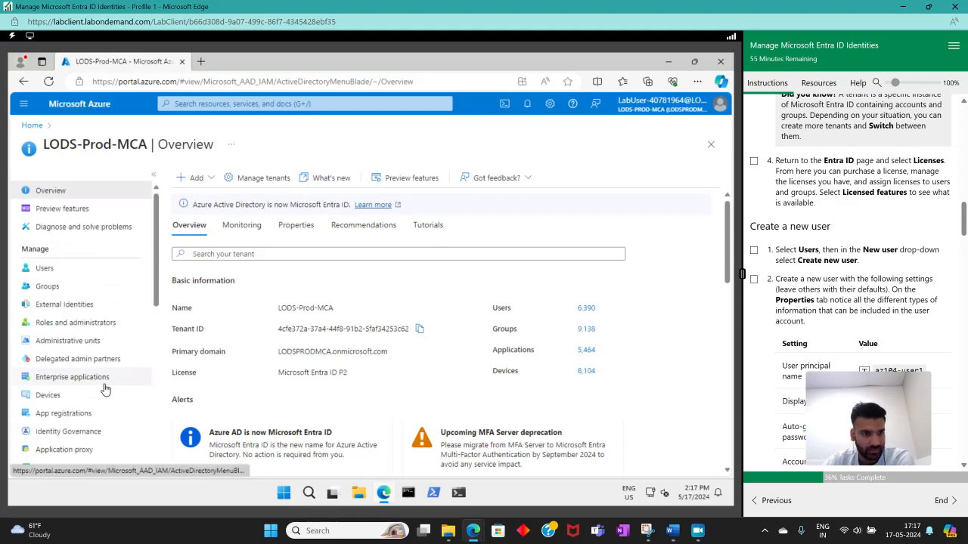
{"action": "scroll", "coordinate": [62, 420], "scroll_direction": "down", "scroll_amount": 3}
{"action": "left_click", "coordinate": [45, 357]}
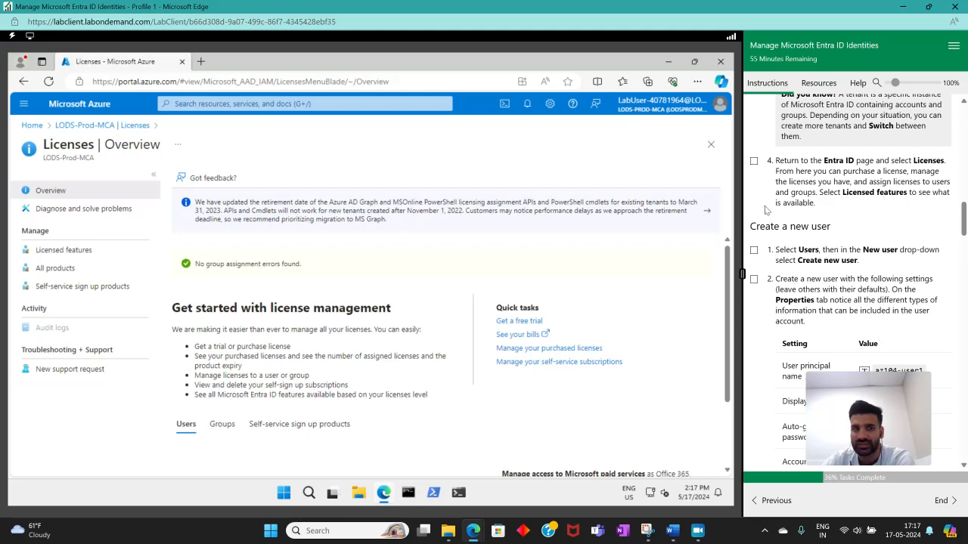
{"action": "left_click", "coordinate": [47, 251]}
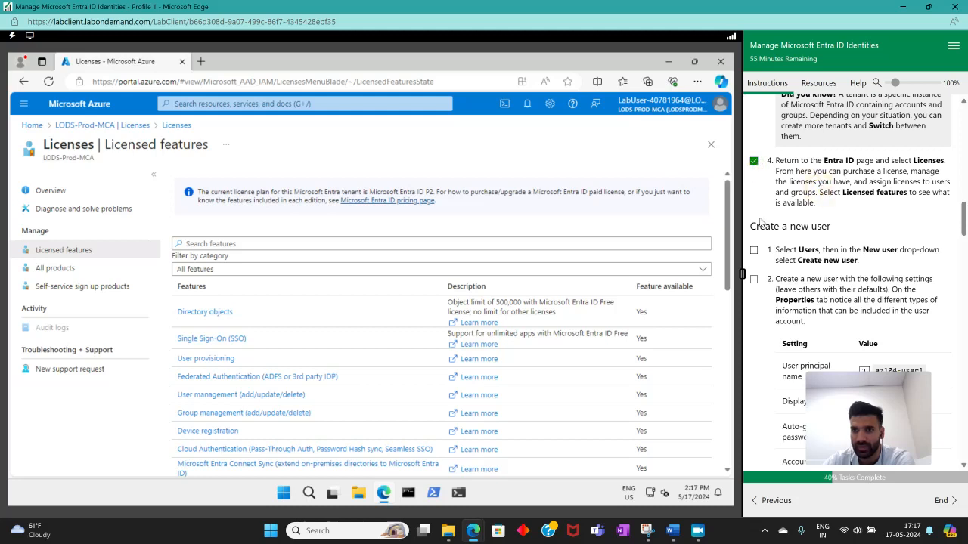
{"action": "scroll", "coordinate": [381, 319], "scroll_direction": "down", "scroll_amount": 2}
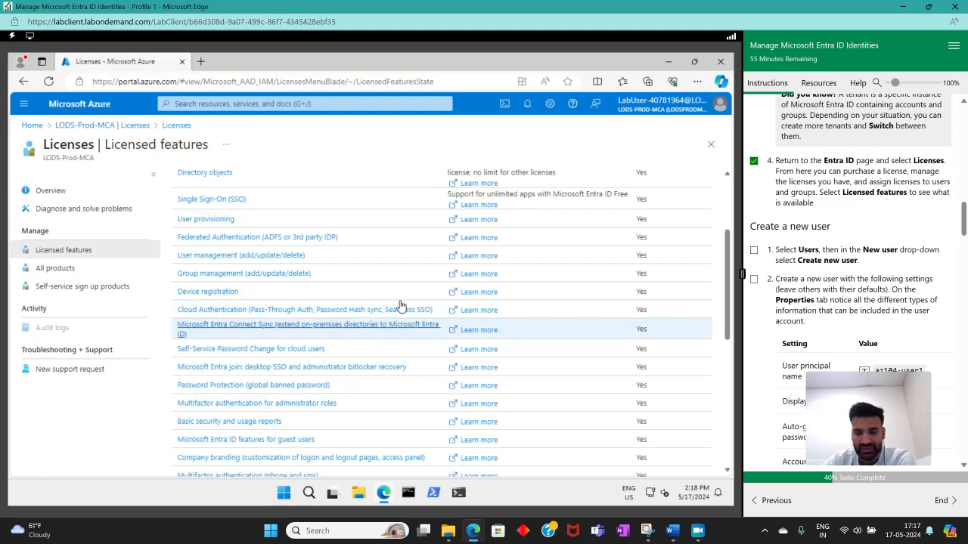
{"action": "scroll", "coordinate": [392, 301], "scroll_direction": "up", "scroll_amount": 3}
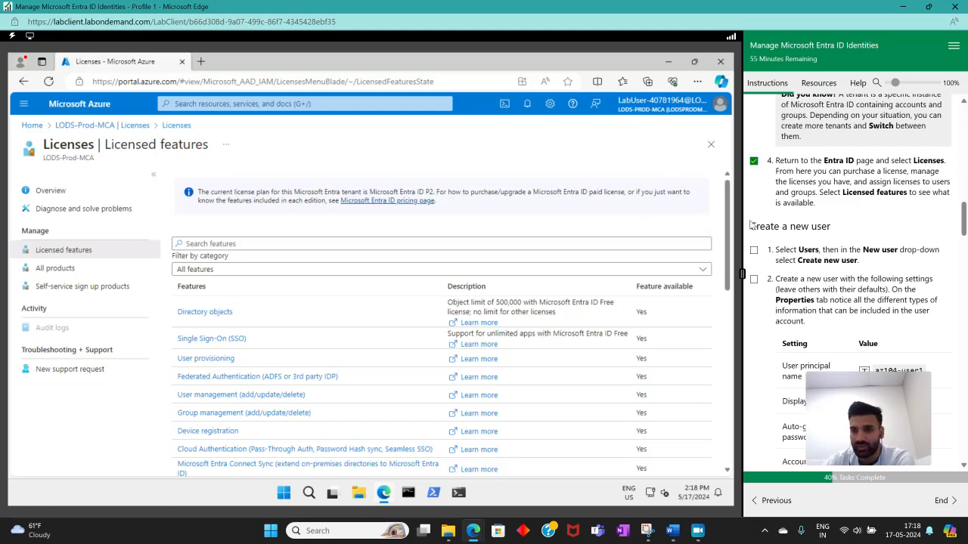
Try to create a new user from the Users page of the LODS-Prod-MCA tenant.
{"action": "left_click_drag", "start_coordinate": [750, 226], "coordinate": [842, 227]}
{"action": "left_click", "coordinate": [802, 244]}
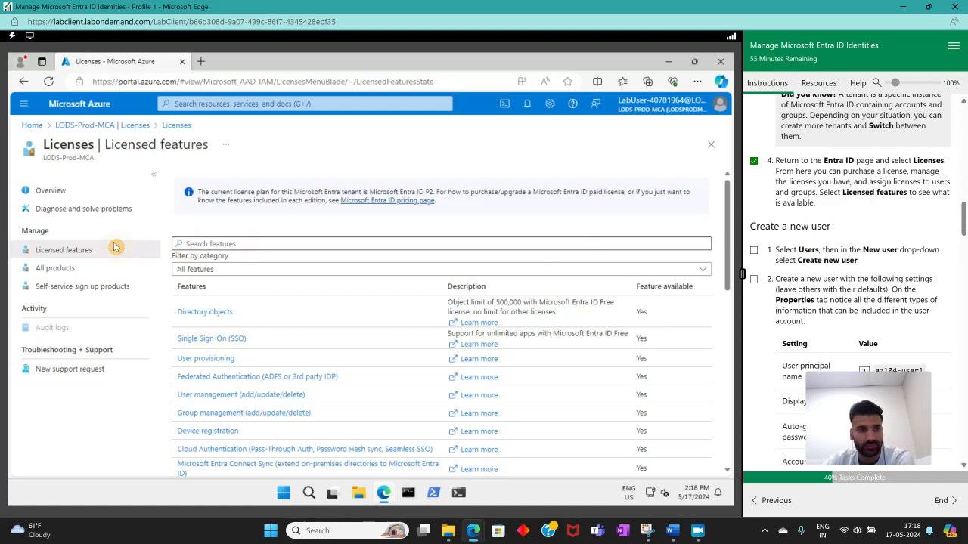
{"action": "left_click", "coordinate": [44, 190]}
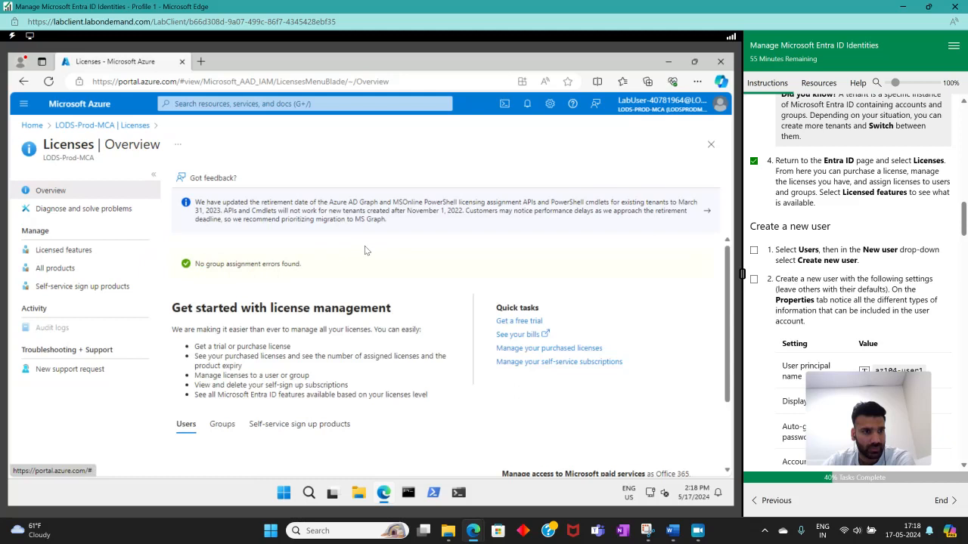
{"action": "left_click", "coordinate": [84, 126]}
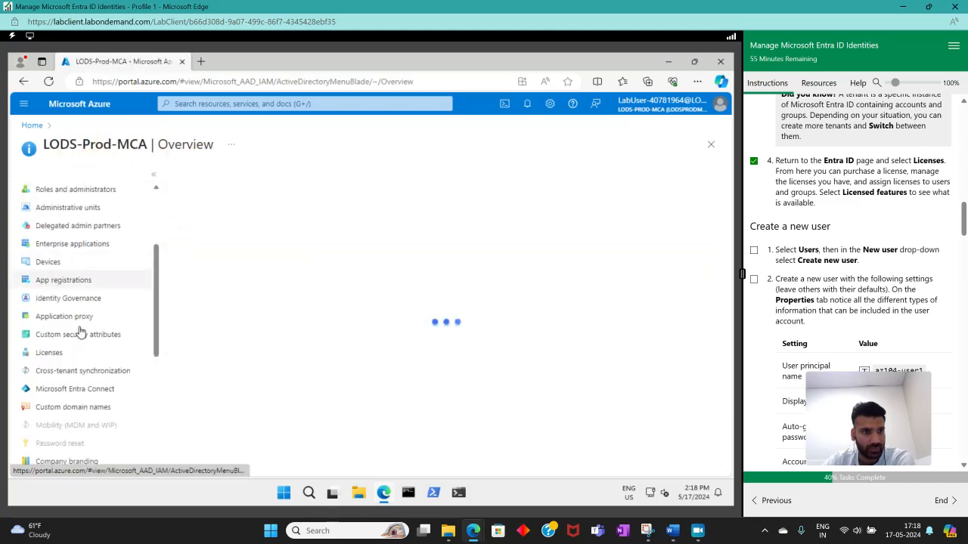
{"action": "left_click", "coordinate": [44, 269]}
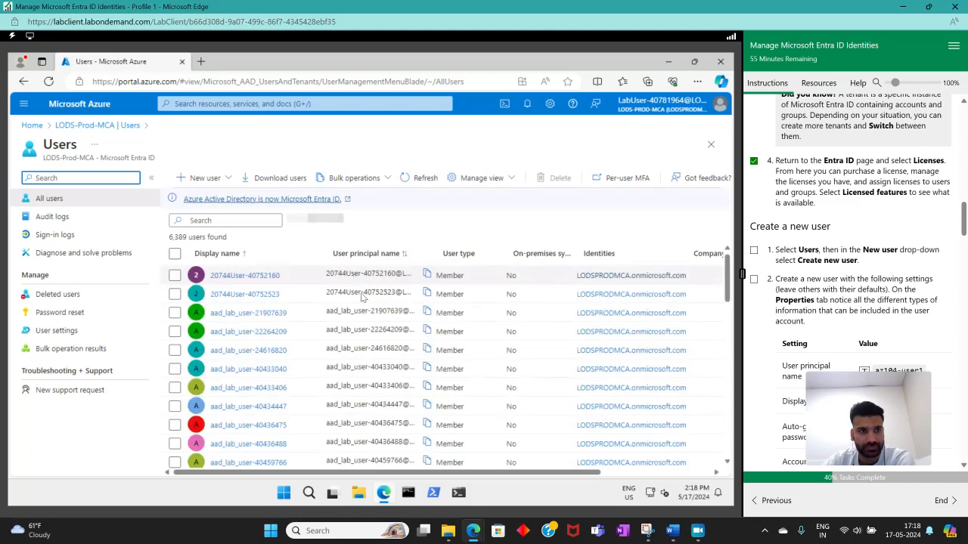
{"action": "left_click", "coordinate": [198, 184]}
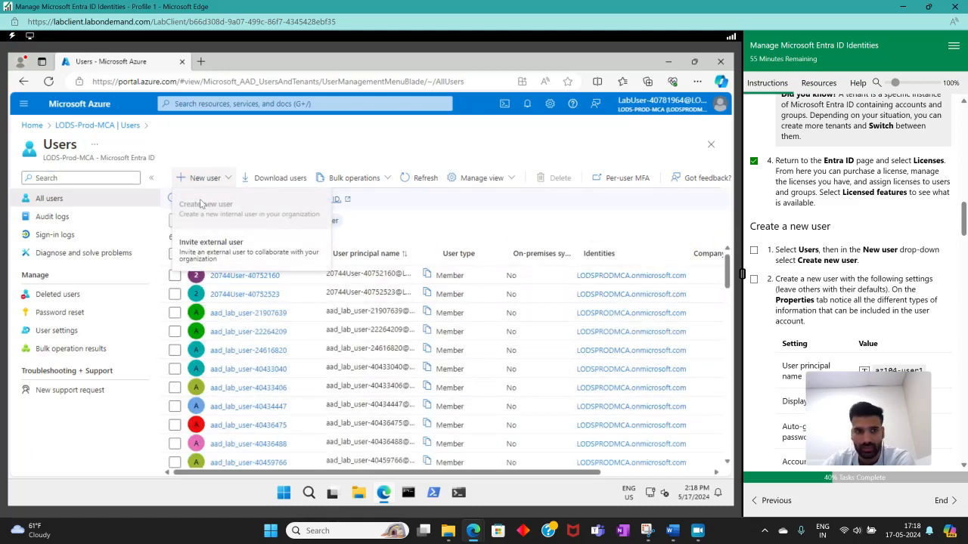
{"action": "left_click", "coordinate": [210, 216]}
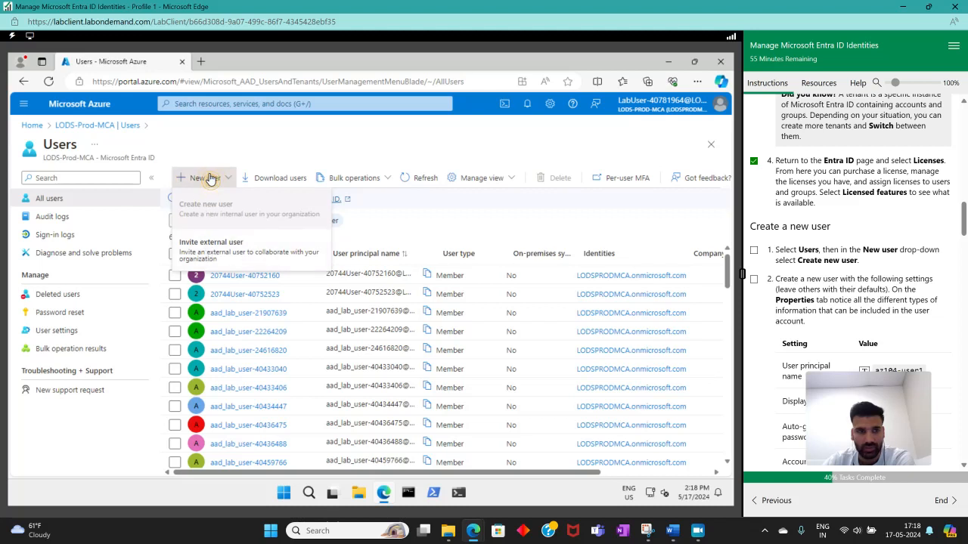
{"action": "left_click", "coordinate": [208, 178]}
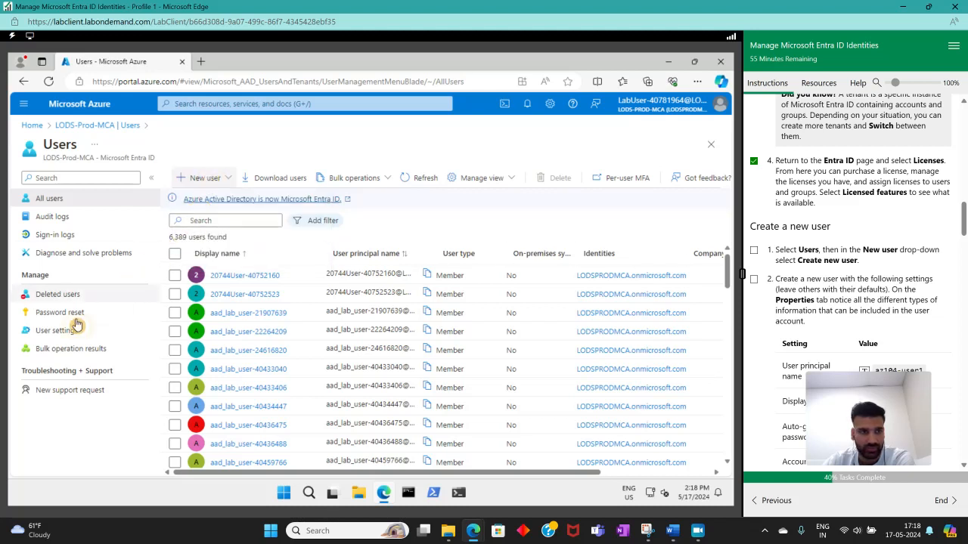
Reopen Microsoft Entra ID from Home and examine the tenant's management options, Licenses overview and Licensed features.
{"action": "left_click", "coordinate": [36, 127]}
{"action": "left_click", "coordinate": [154, 174]}
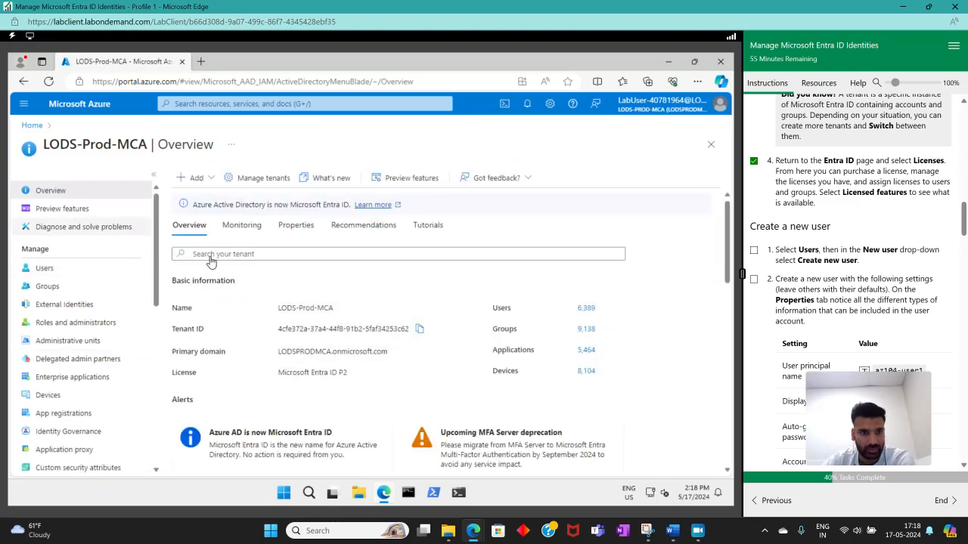
{"action": "scroll", "coordinate": [211, 261], "scroll_direction": "down", "scroll_amount": 6}
{"action": "scroll", "coordinate": [208, 226], "scroll_direction": "up", "scroll_amount": 6}
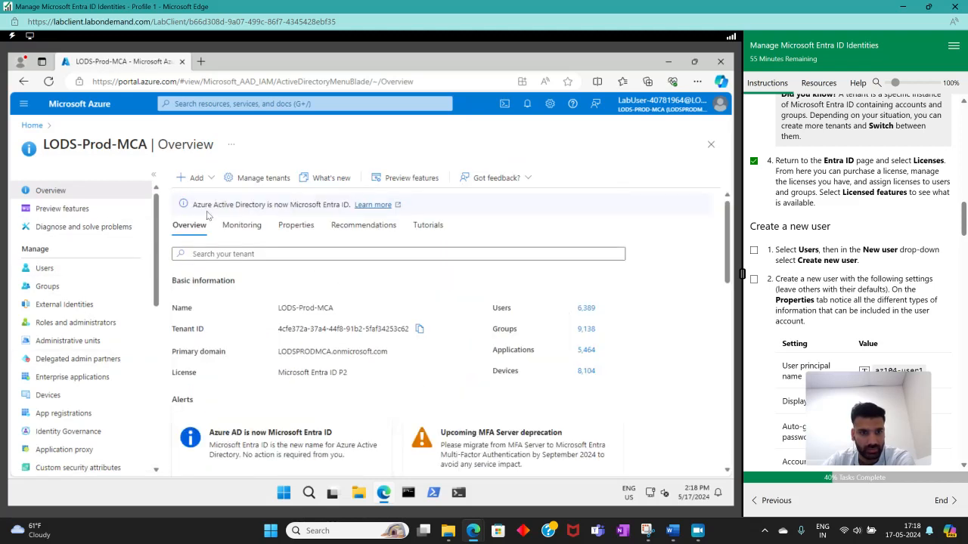
{"action": "scroll", "coordinate": [56, 310], "scroll_direction": "down", "scroll_amount": 5}
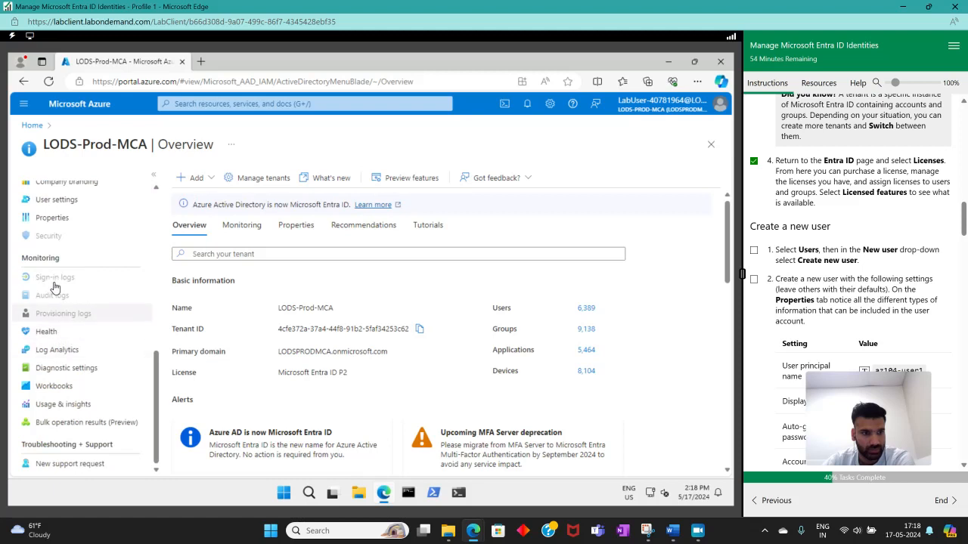
{"action": "scroll", "coordinate": [72, 295], "scroll_direction": "up", "scroll_amount": 2}
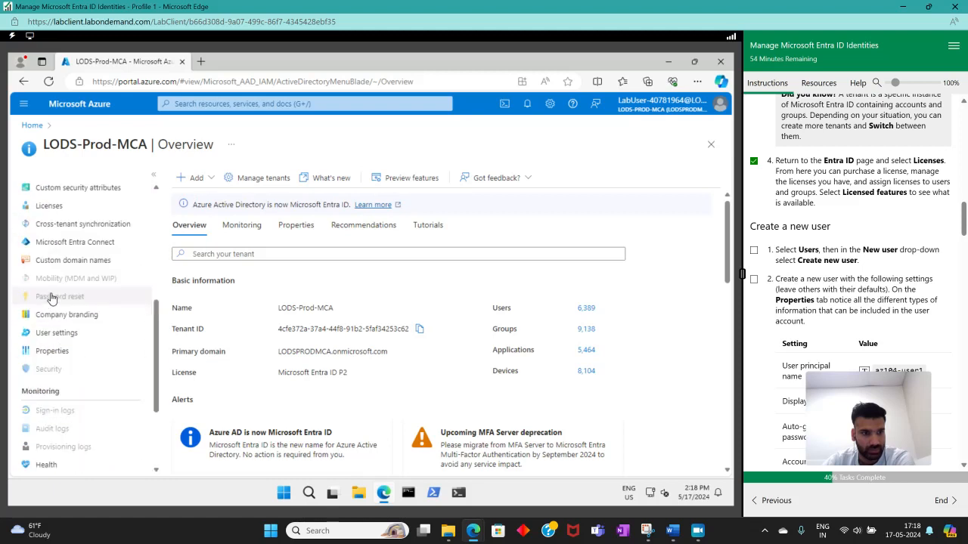
{"action": "left_click", "coordinate": [65, 211]}
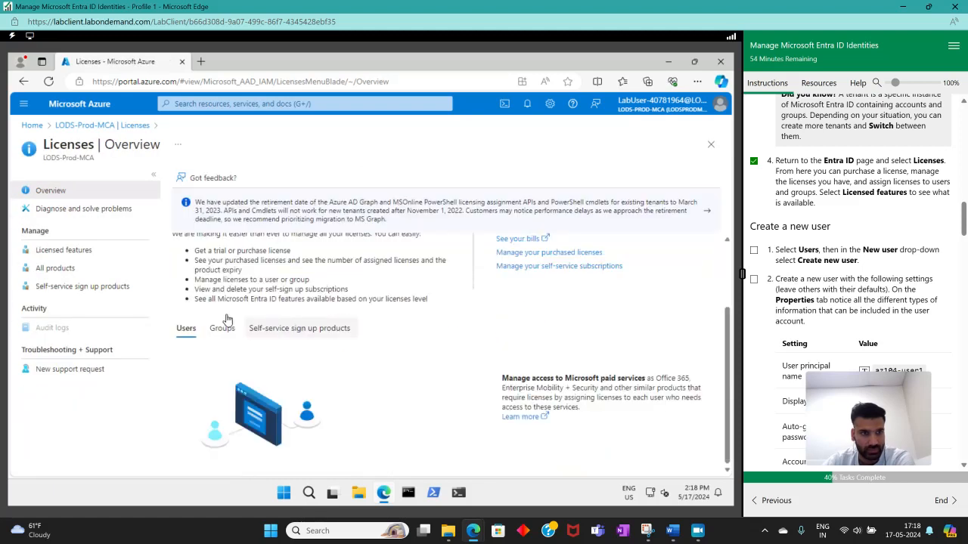
{"action": "left_click", "coordinate": [37, 252]}
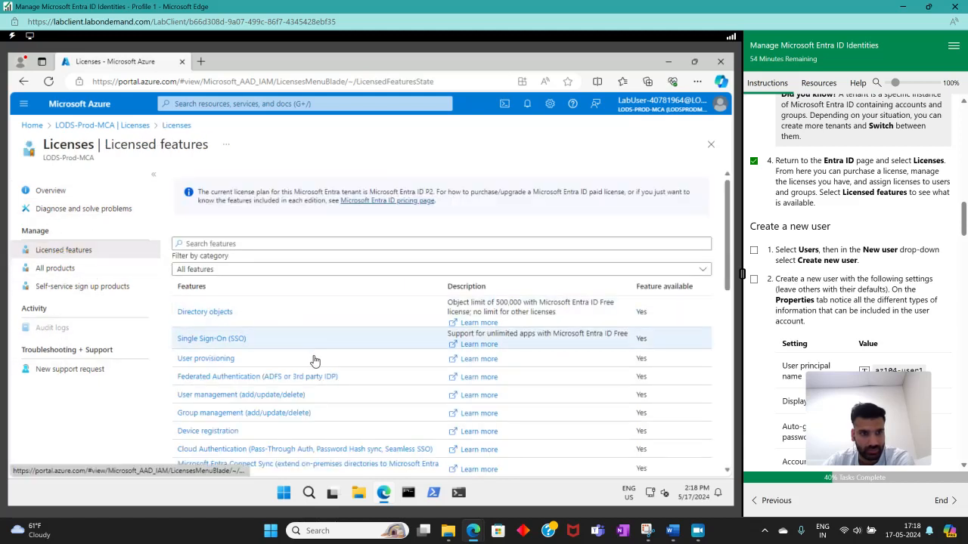
{"action": "scroll", "coordinate": [310, 363], "scroll_direction": "down", "scroll_amount": 6}
{"action": "scroll", "coordinate": [289, 314], "scroll_direction": "up", "scroll_amount": 6}
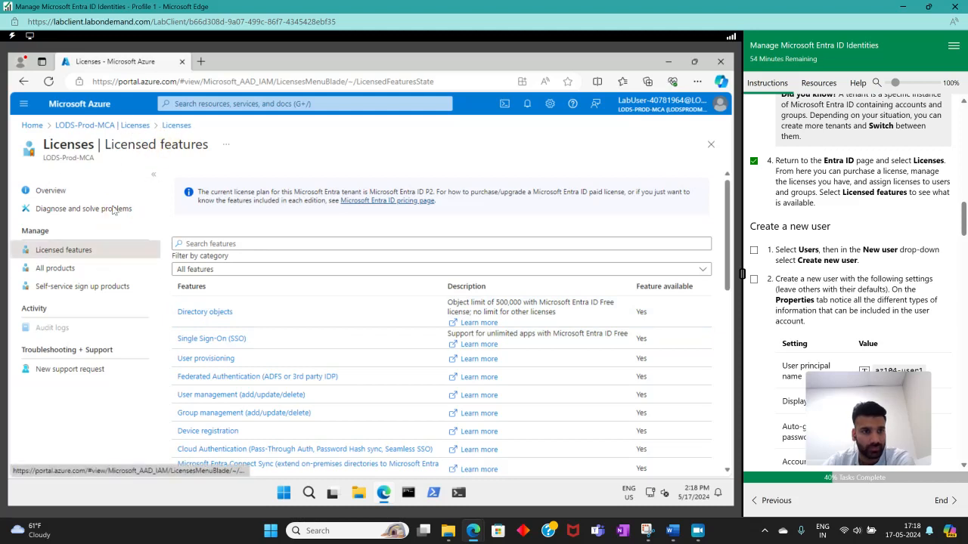
From Manage tenants, view the First AAD tenant's details and open that tenant's Users page.
{"action": "left_click", "coordinate": [118, 127]}
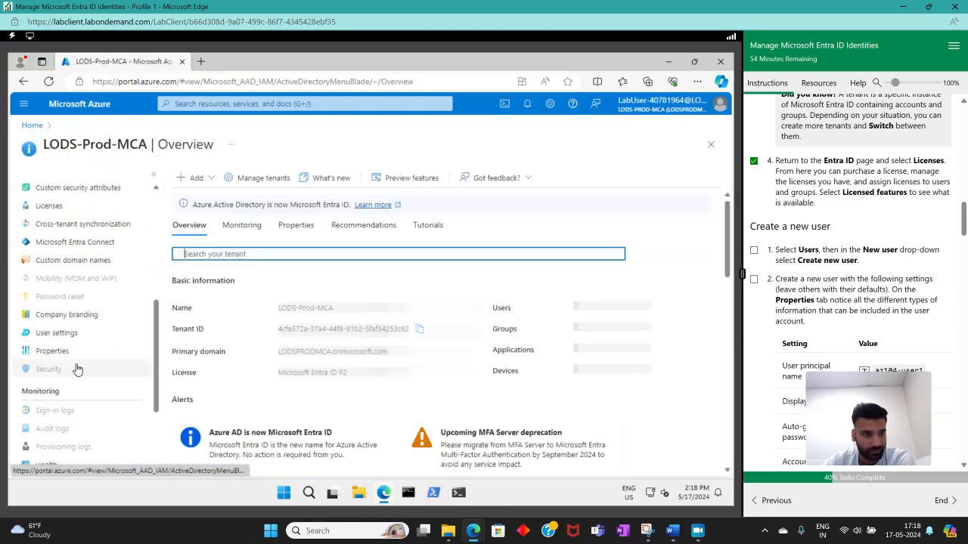
{"action": "left_click", "coordinate": [253, 181]}
{"action": "left_click", "coordinate": [79, 276]}
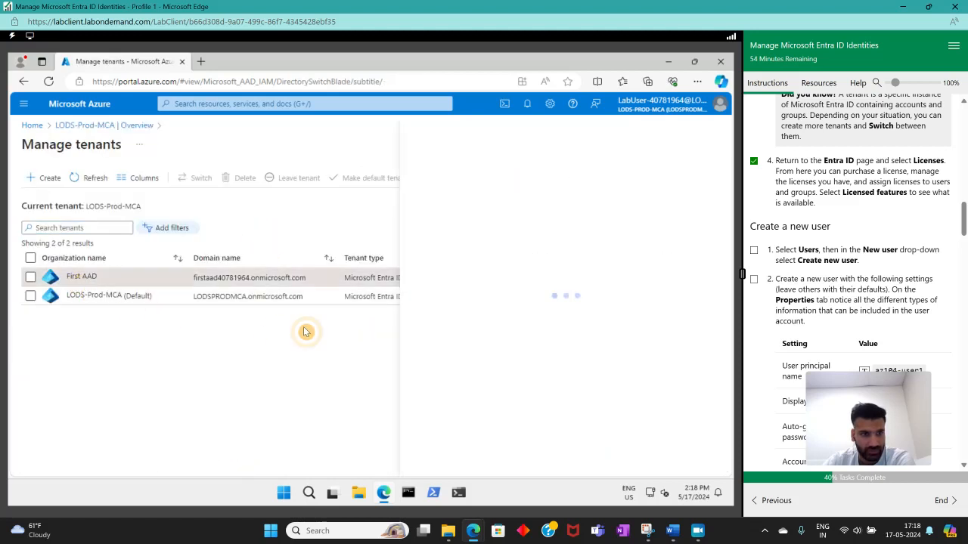
{"action": "scroll", "coordinate": [499, 364], "scroll_direction": "down", "scroll_amount": 1}
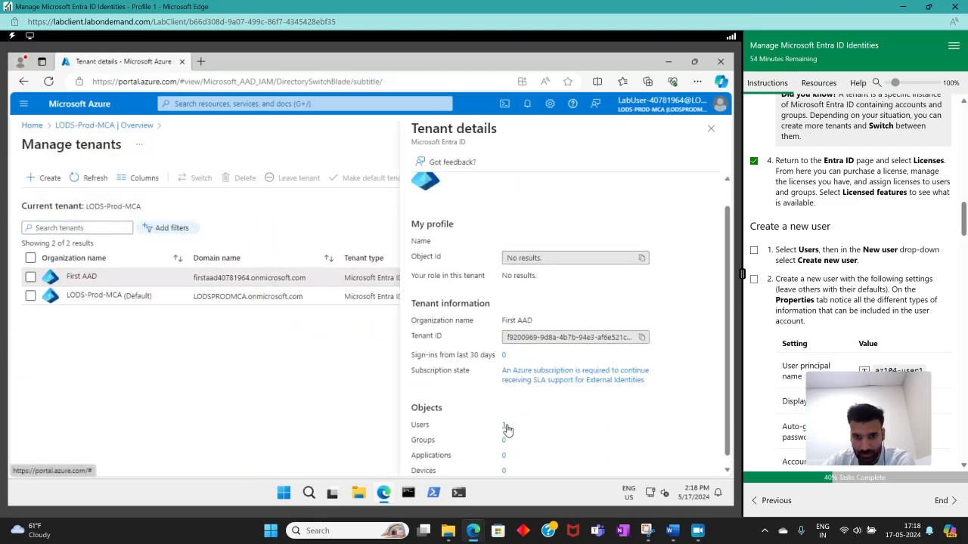
{"action": "left_click", "coordinate": [505, 426]}
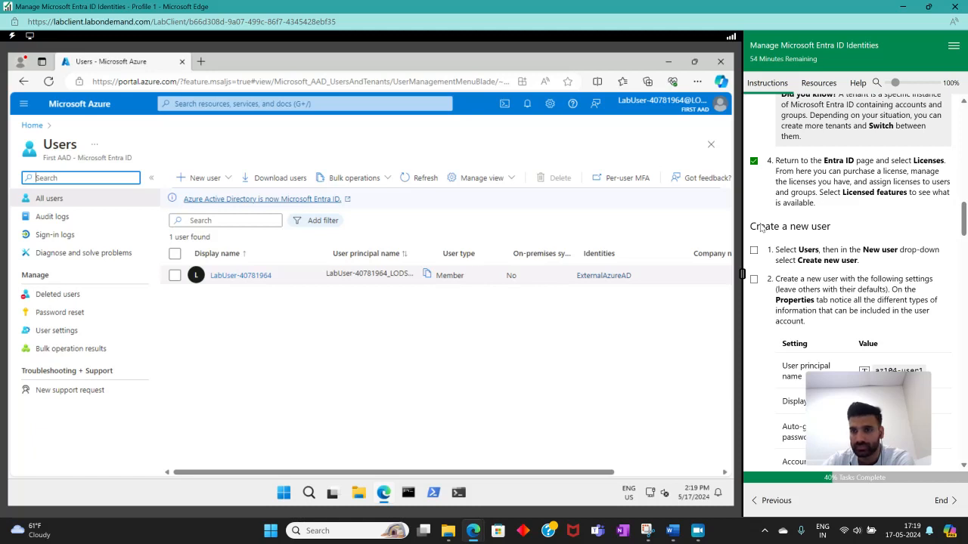
Start creating a new internal user in First AAD and mark instruction 1 of Create a new user complete.
{"action": "left_click", "coordinate": [200, 178]}
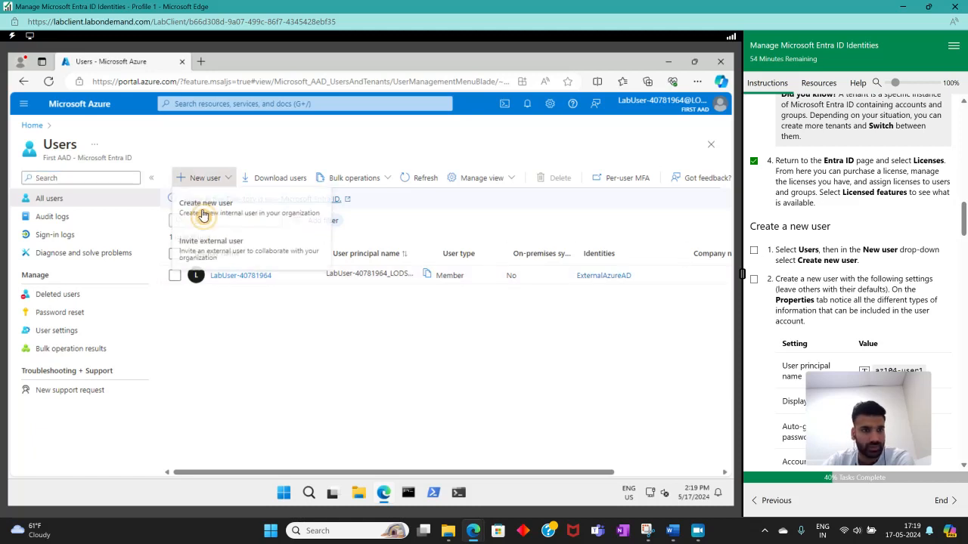
{"action": "left_click", "coordinate": [214, 215]}
{"action": "left_click", "coordinate": [753, 250]}
{"action": "scroll", "coordinate": [832, 257], "scroll_direction": "down", "scroll_amount": 2}
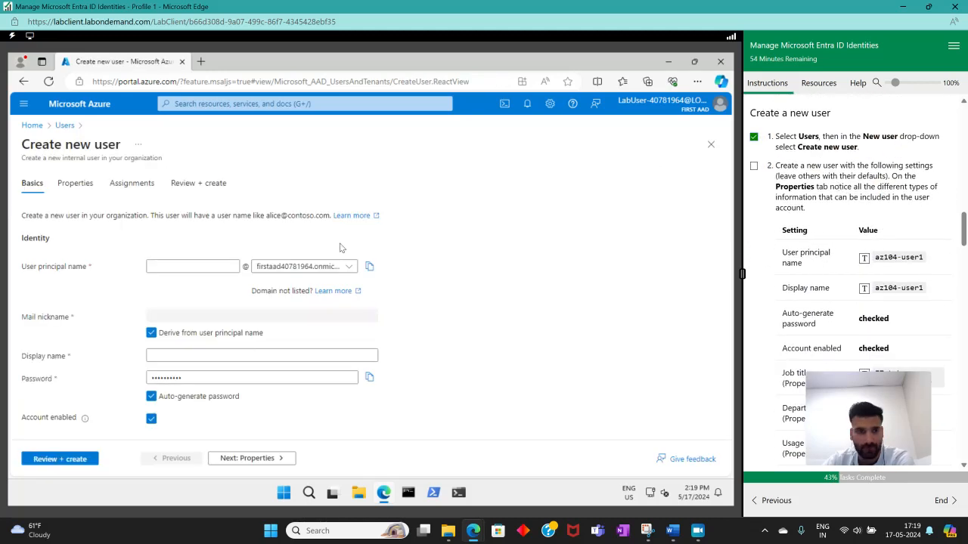
Enter az104-user1 as both the user principal name and the display name of the new user.
{"action": "left_click", "coordinate": [206, 262]}
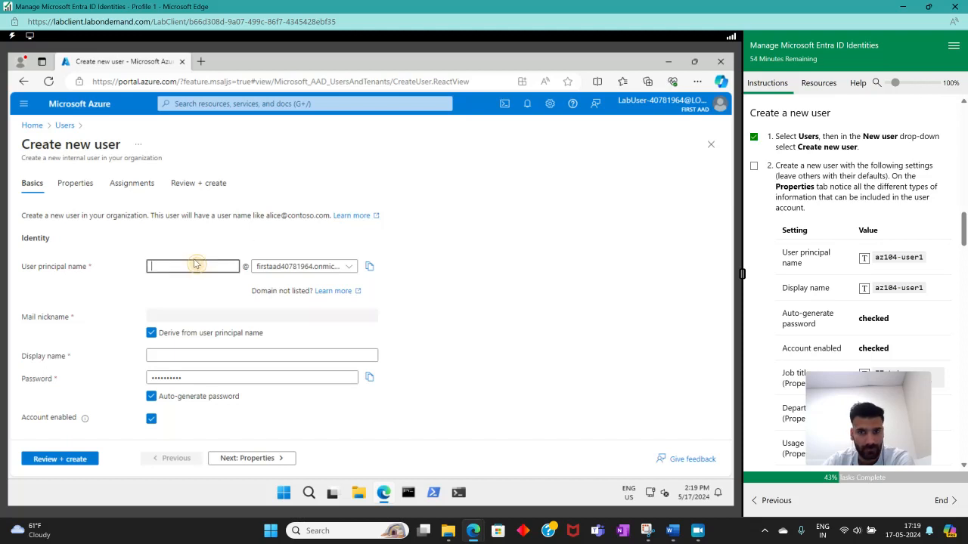
{"action": "left_click", "coordinate": [863, 257]}
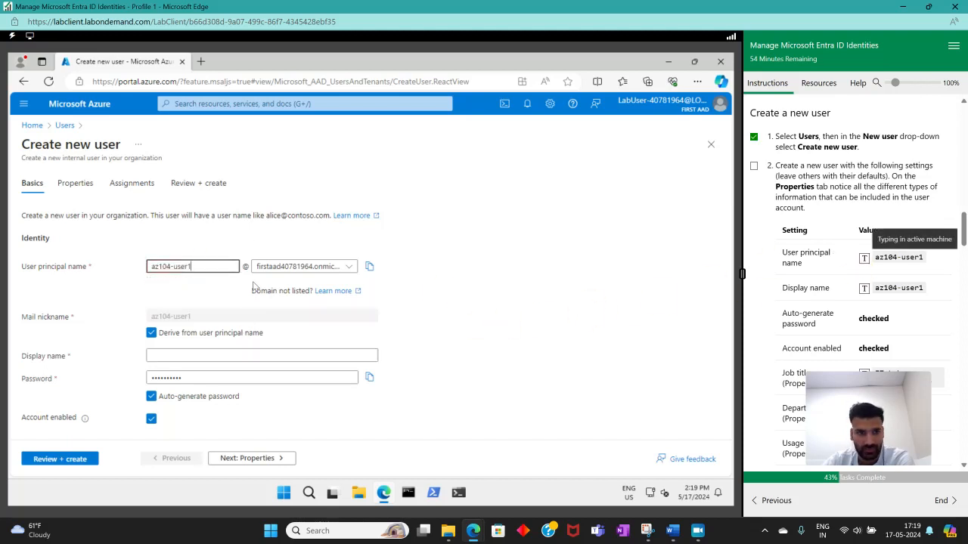
{"action": "left_click", "coordinate": [201, 355]}
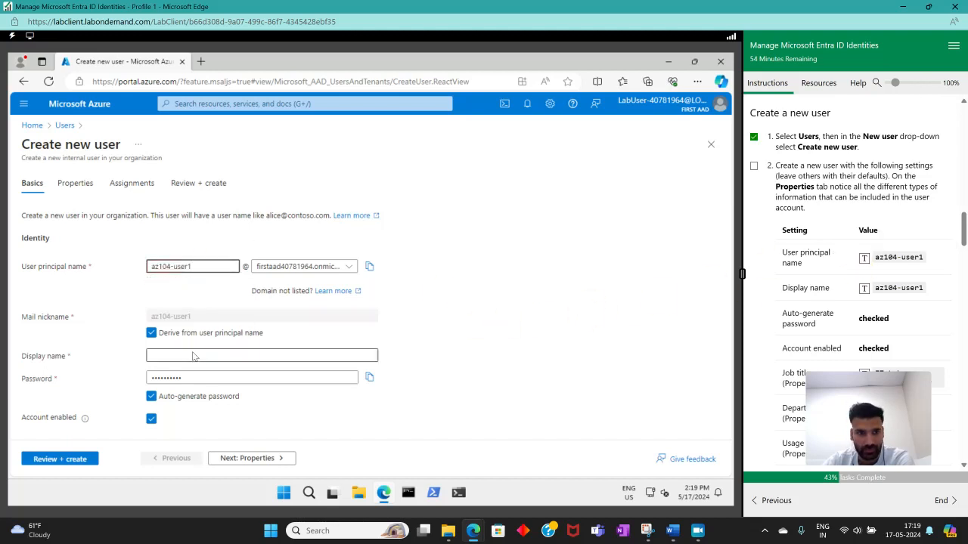
{"action": "left_click", "coordinate": [865, 288]}
In the new user's properties, set the job title to IT Lab Administrator and the department to IT.
{"action": "left_click_drag", "start_coordinate": [964, 229], "coordinate": [964, 238]}
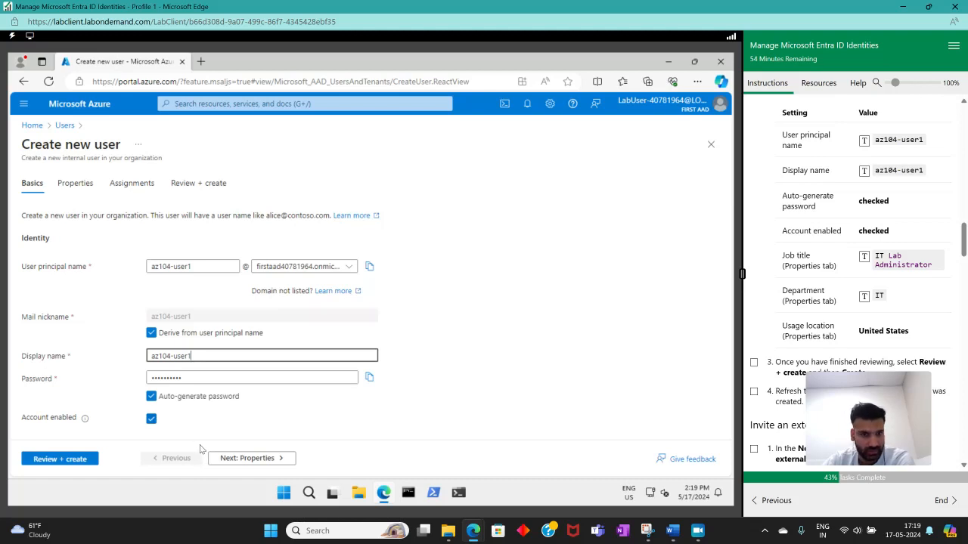
{"action": "left_click", "coordinate": [231, 458]}
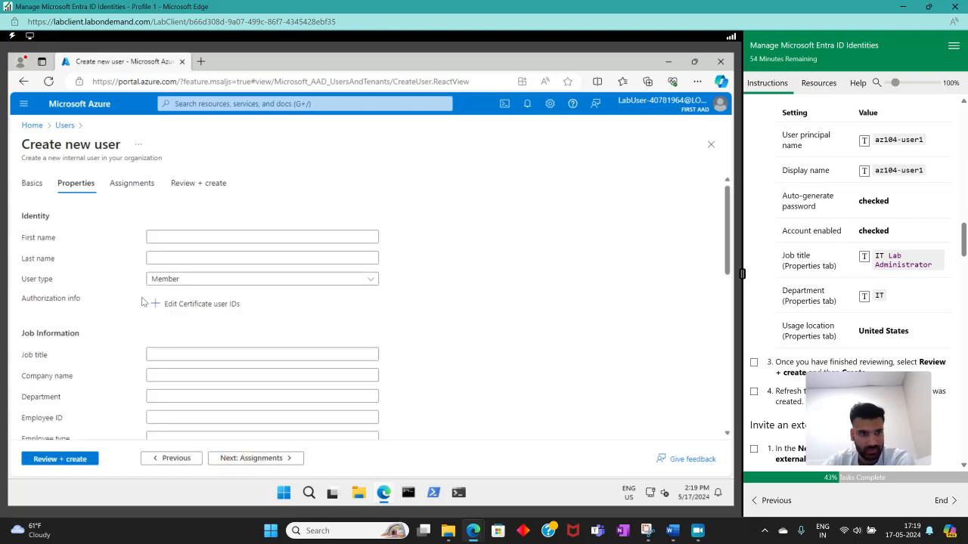
{"action": "left_click", "coordinate": [192, 356]}
{"action": "left_click", "coordinate": [871, 263]}
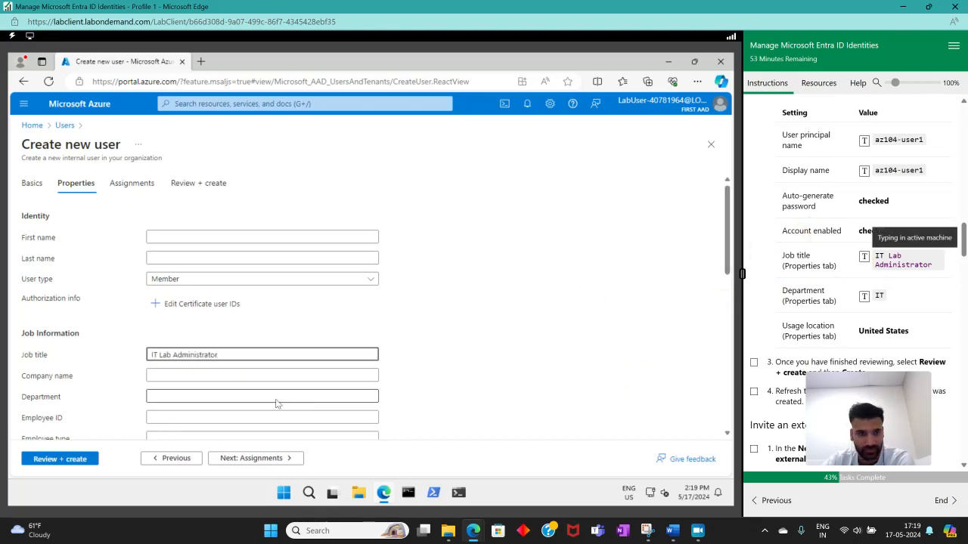
{"action": "left_click", "coordinate": [195, 399]}
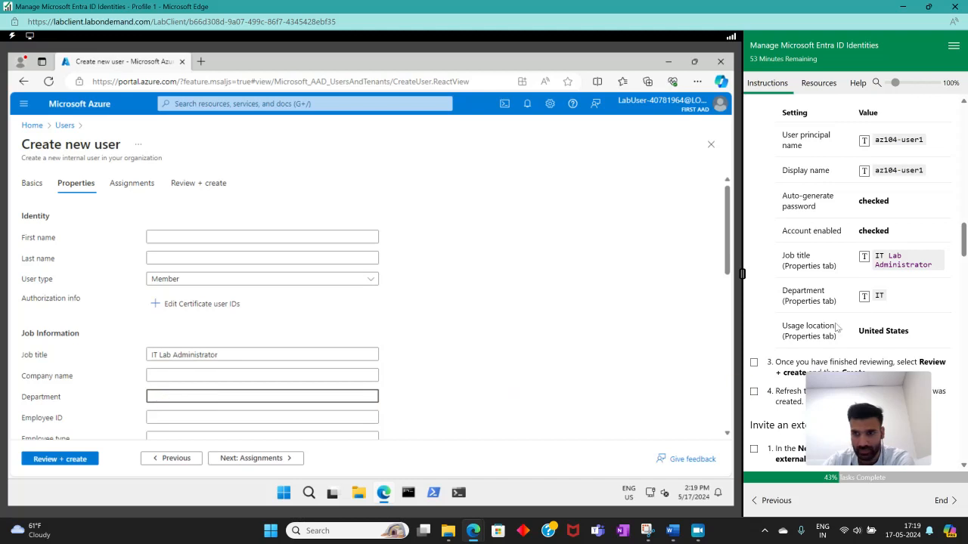
{"action": "left_click", "coordinate": [864, 296]}
Examine the remaining job, contact and settings fields of the new user's properties and open the Usage location choices.
{"action": "scroll", "coordinate": [340, 391], "scroll_direction": "down", "scroll_amount": 4}
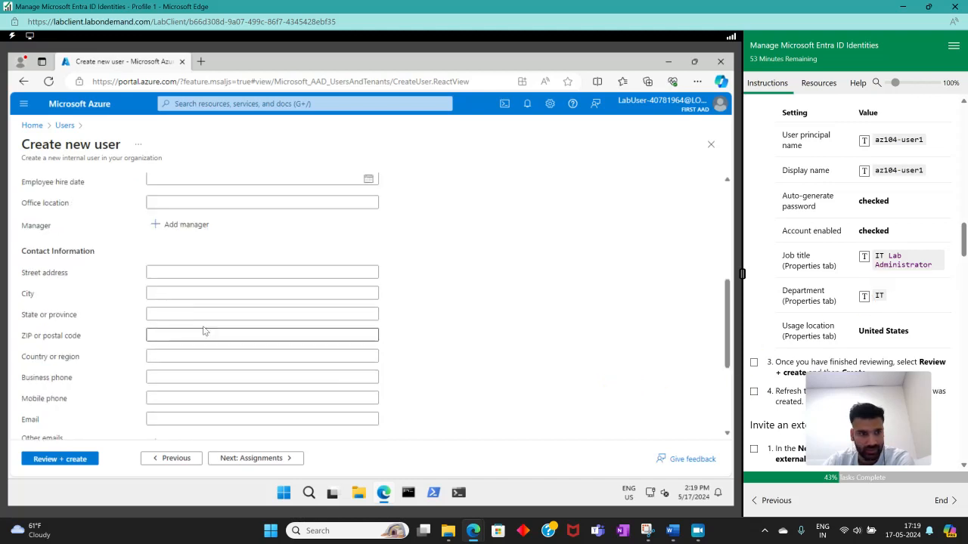
{"action": "scroll", "coordinate": [227, 341], "scroll_direction": "down", "scroll_amount": 3}
{"action": "scroll", "coordinate": [243, 359], "scroll_direction": "up", "scroll_amount": 2}
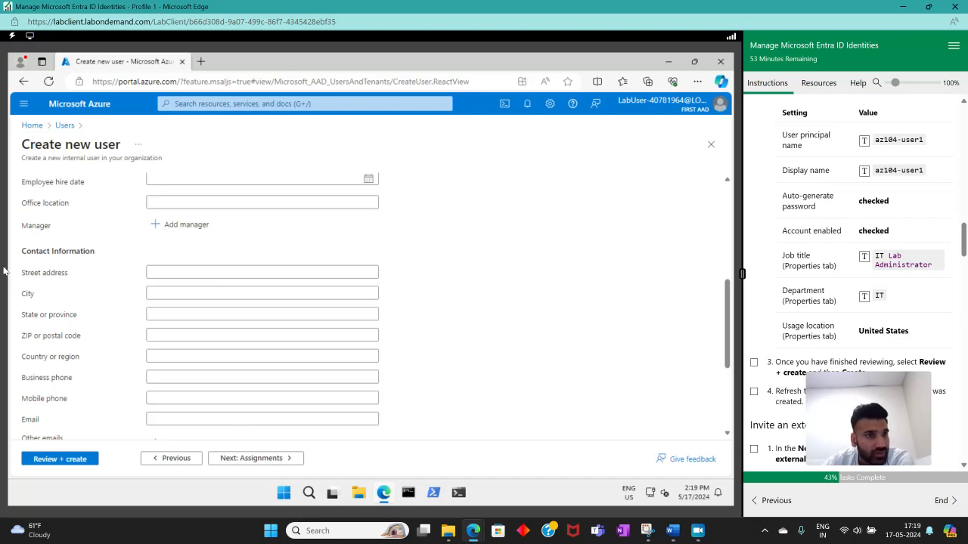
{"action": "scroll", "coordinate": [61, 220], "scroll_direction": "up", "scroll_amount": 4}
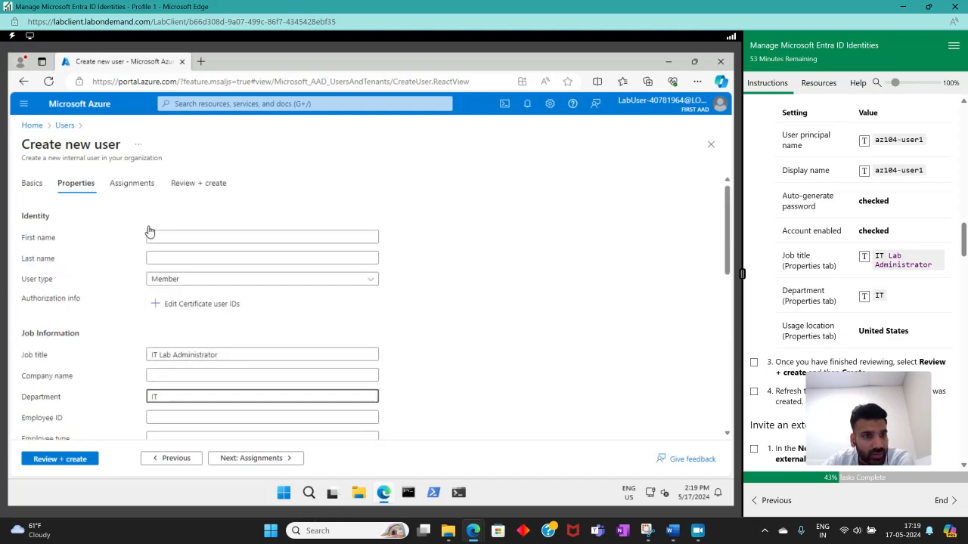
{"action": "scroll", "coordinate": [125, 351], "scroll_direction": "down", "scroll_amount": 6}
{"action": "left_click", "coordinate": [189, 417]}
{"action": "scroll", "coordinate": [444, 350], "scroll_direction": "down", "scroll_amount": 5}
{"action": "scroll", "coordinate": [444, 350], "scroll_direction": "down", "scroll_amount": 15}
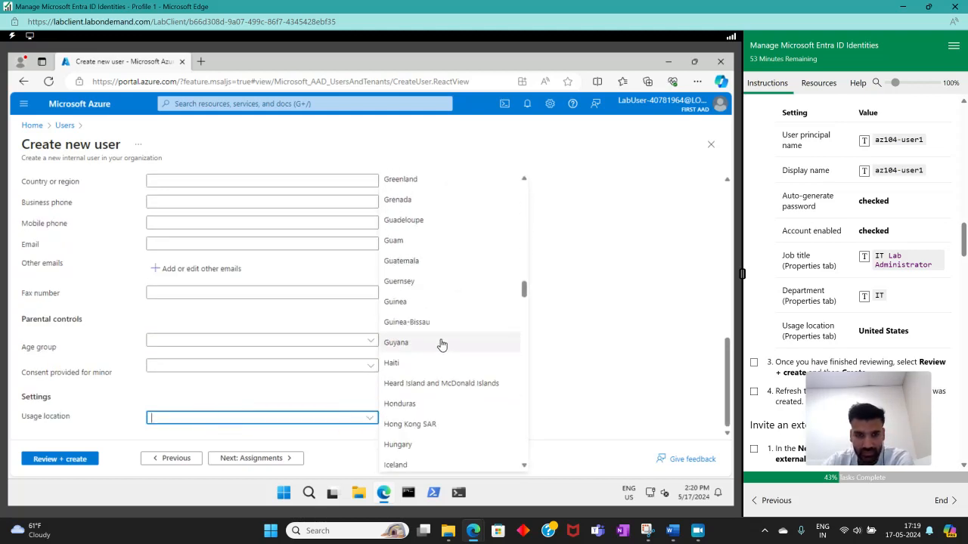
{"action": "type", "text": "U"}
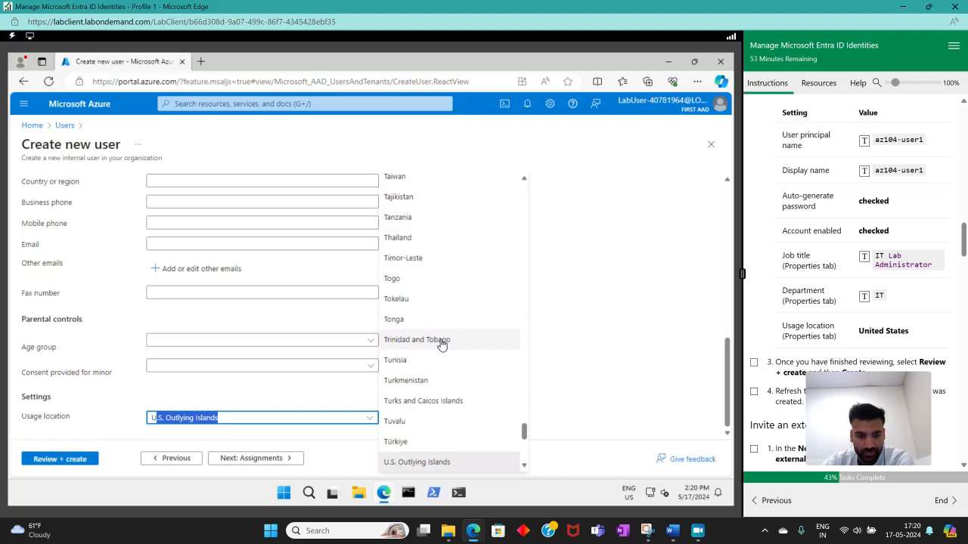
{"action": "type", "text": "N"}
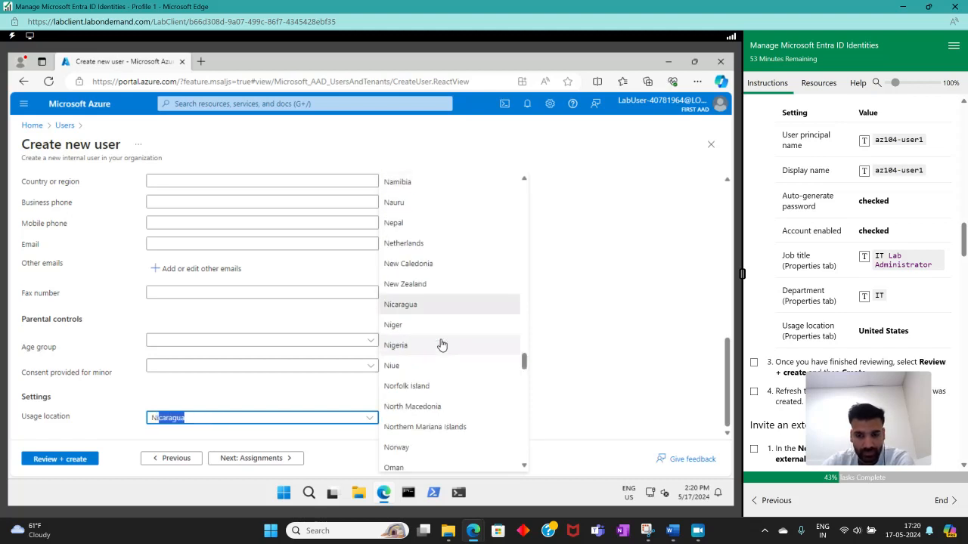
{"action": "type", "text": "iu"}
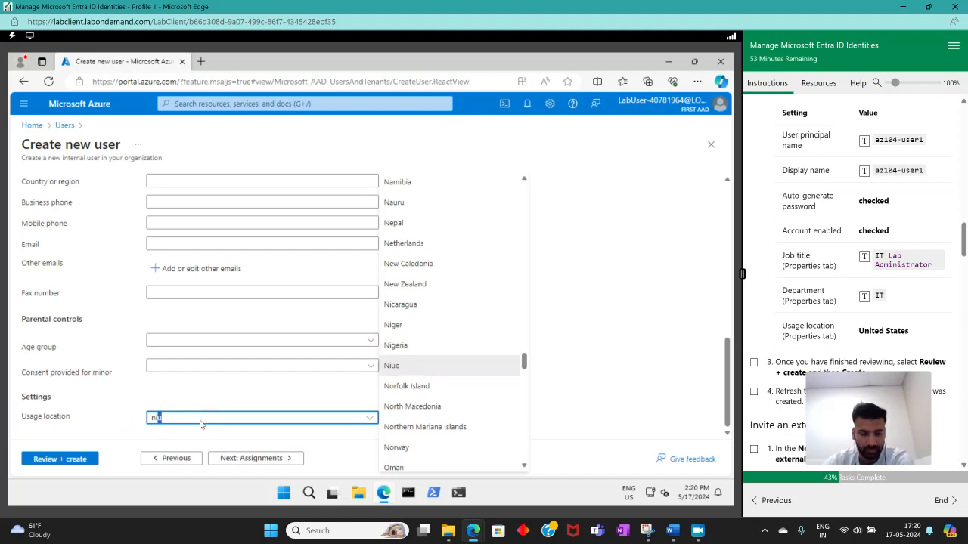
{"action": "left_click", "coordinate": [278, 418]}
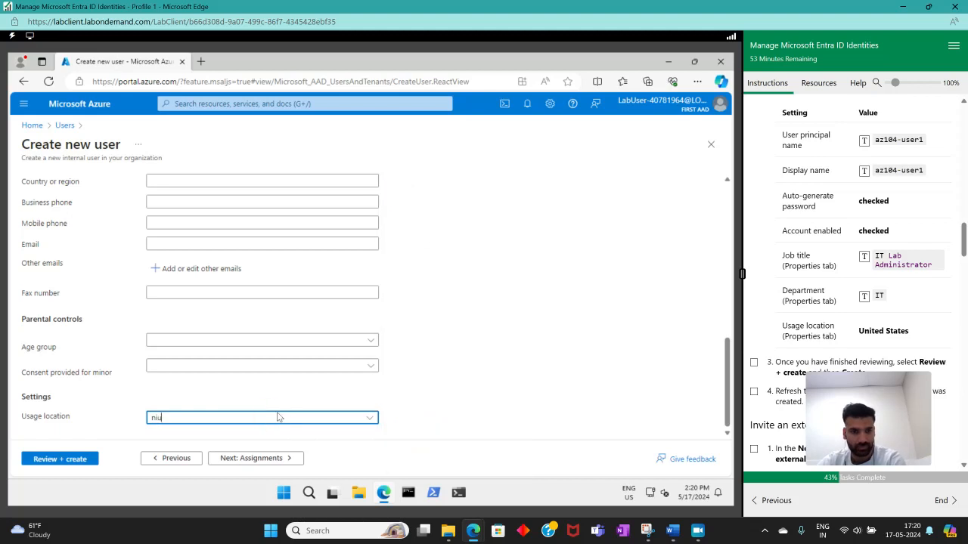
{"action": "double_click", "coordinate": [156, 417]}
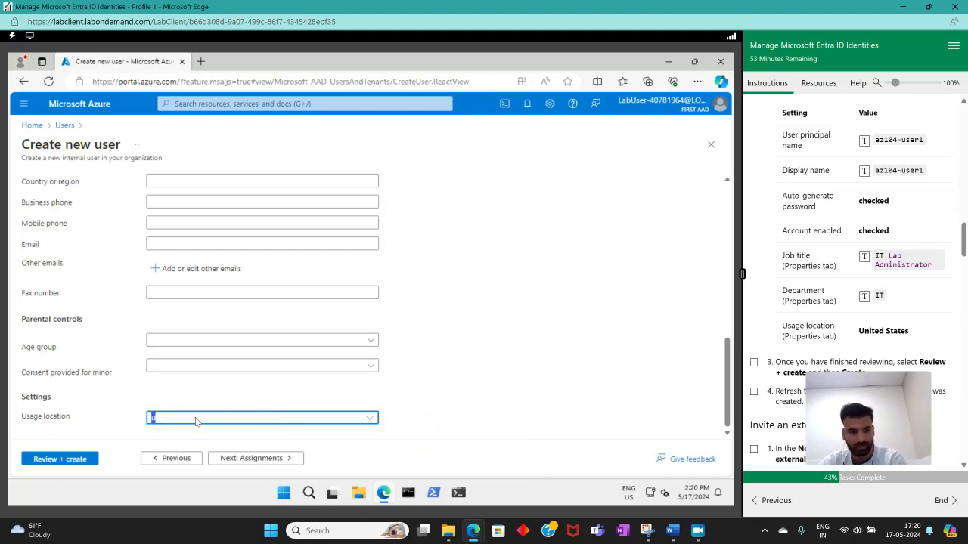
Set the new user's usage location to United States.
{"action": "left_click", "coordinate": [368, 420]}
{"action": "scroll", "coordinate": [447, 351], "scroll_direction": "down", "scroll_amount": 10}
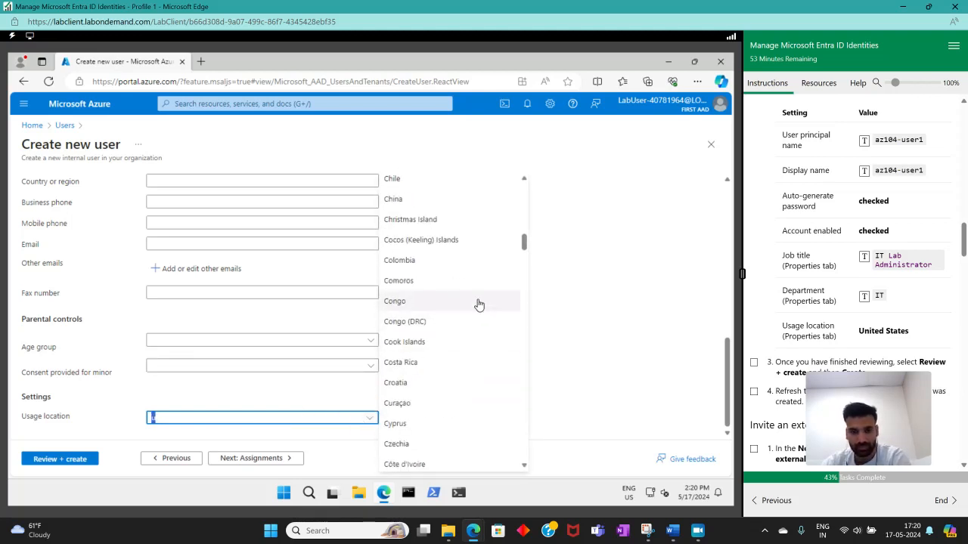
{"action": "left_click", "coordinate": [524, 266]}
{"action": "left_click_drag", "start_coordinate": [524, 266], "coordinate": [522, 447]}
{"action": "left_click", "coordinate": [408, 388]}
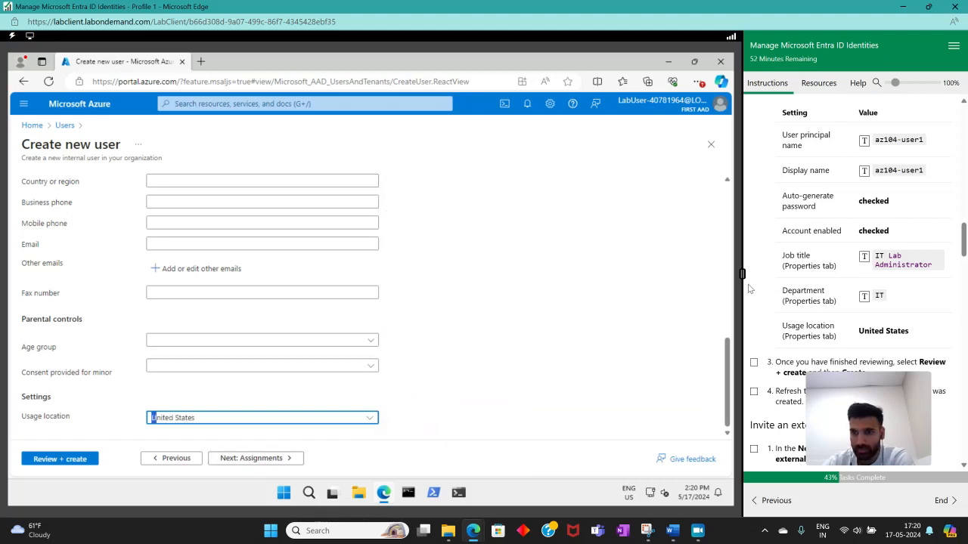
Create the az104-user1 account with the reviewed settings and refresh the Users list.
{"action": "scroll", "coordinate": [772, 301], "scroll_direction": "down", "scroll_amount": 3}
{"action": "left_click", "coordinate": [276, 459]}
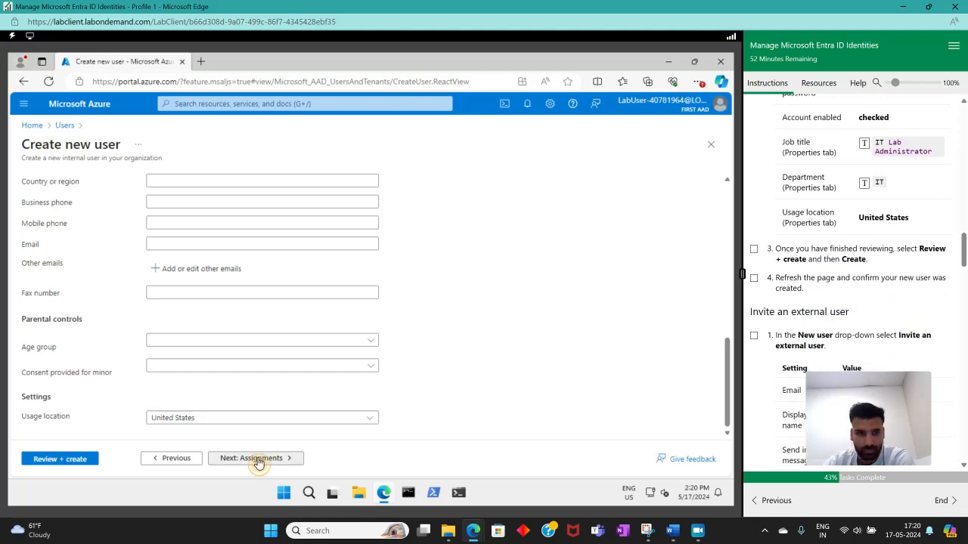
{"action": "left_click", "coordinate": [71, 461]}
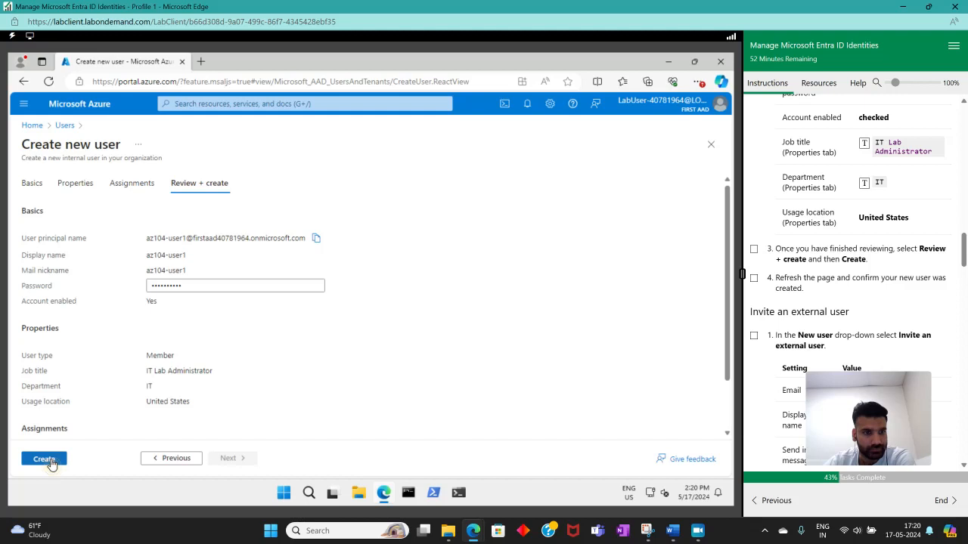
{"action": "left_click", "coordinate": [45, 460]}
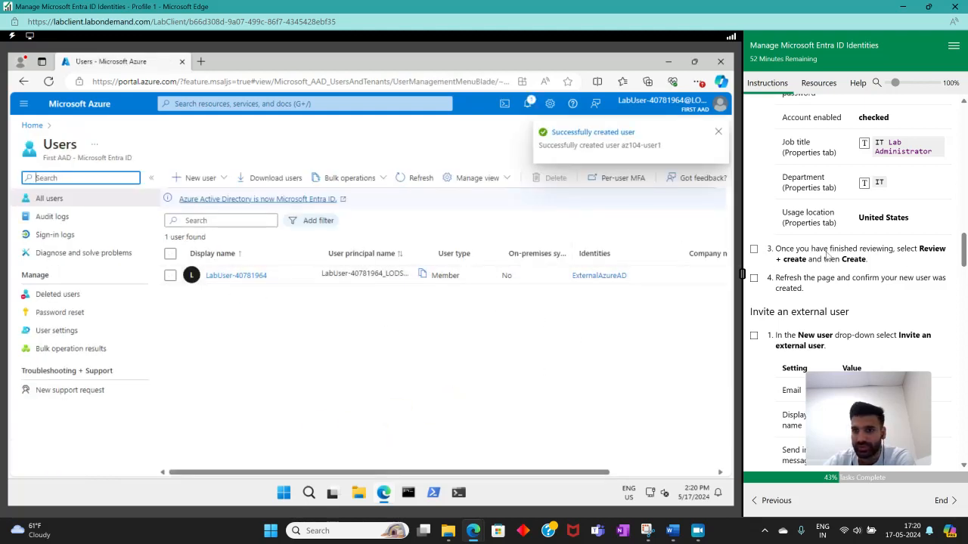
{"action": "scroll", "coordinate": [832, 260], "scroll_direction": "up", "scroll_amount": 3}
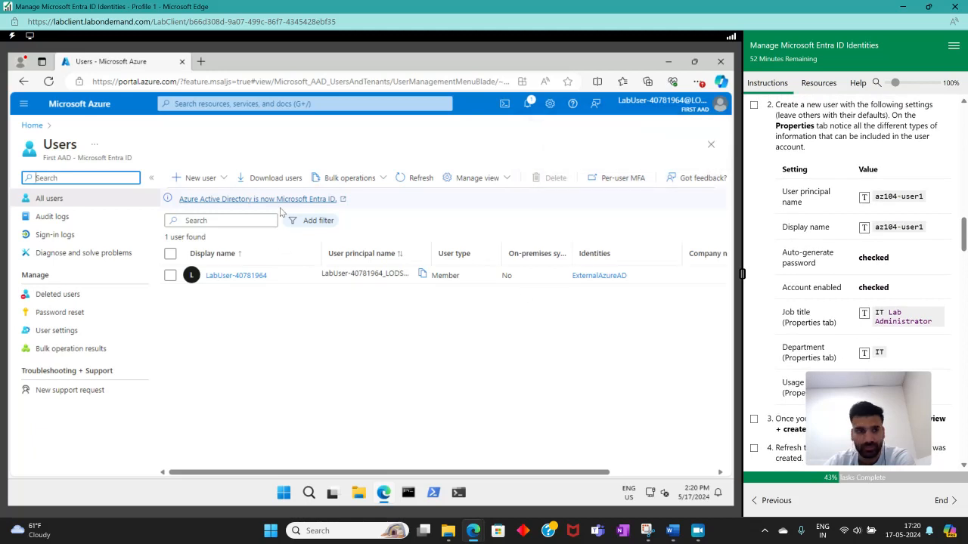
{"action": "left_click", "coordinate": [408, 179]}
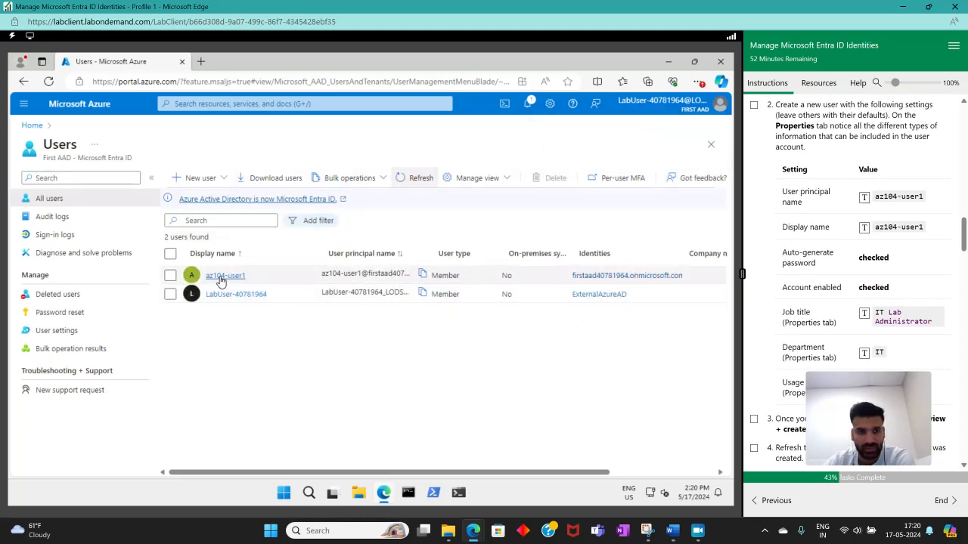
Mark instructions 2, 3 and 4 of Create a new user complete and highlight the Invite an external user heading.
{"action": "scroll", "coordinate": [824, 243], "scroll_direction": "down", "scroll_amount": 3}
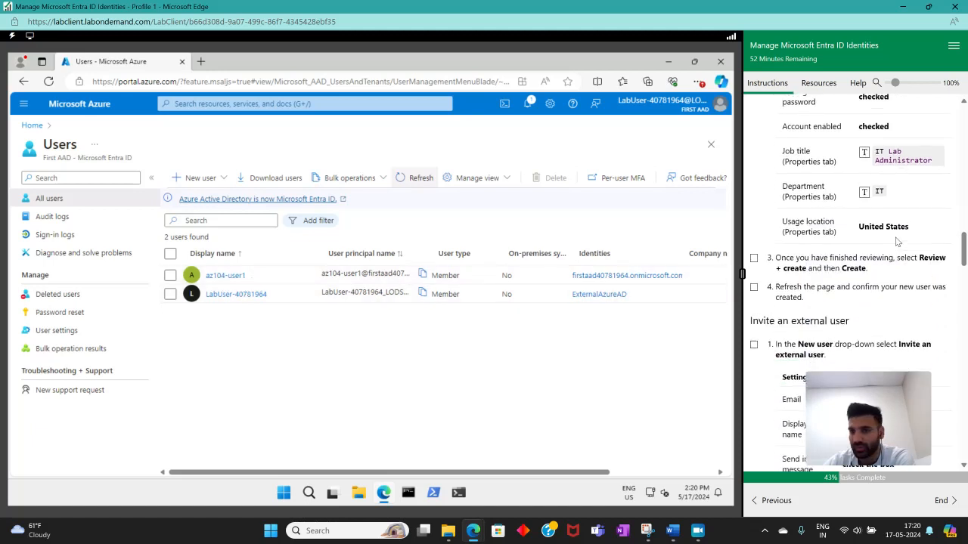
{"action": "scroll", "coordinate": [824, 243], "scroll_direction": "up", "scroll_amount": 3}
{"action": "scroll", "coordinate": [825, 243], "scroll_direction": "up", "scroll_amount": 2}
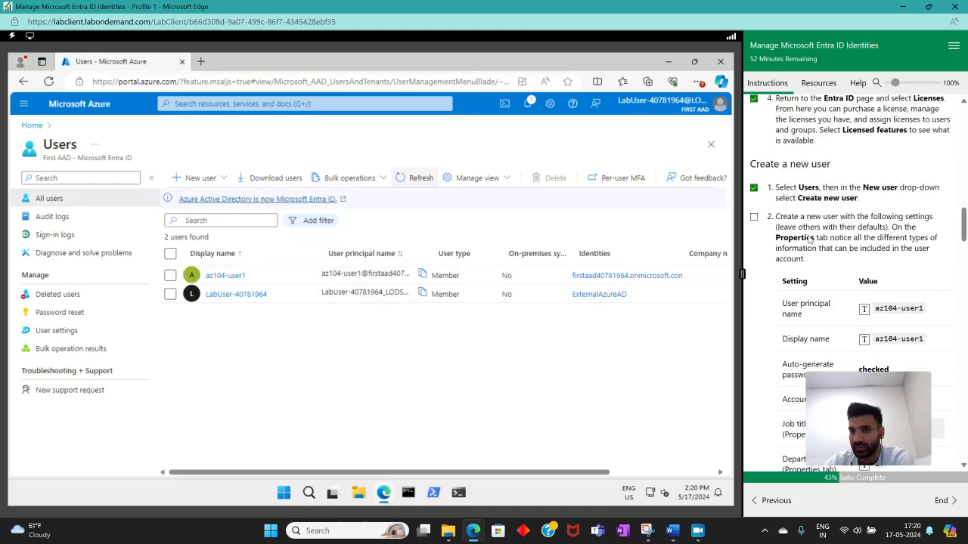
{"action": "left_click", "coordinate": [754, 220]}
{"action": "scroll", "coordinate": [756, 211], "scroll_direction": "down", "scroll_amount": 6}
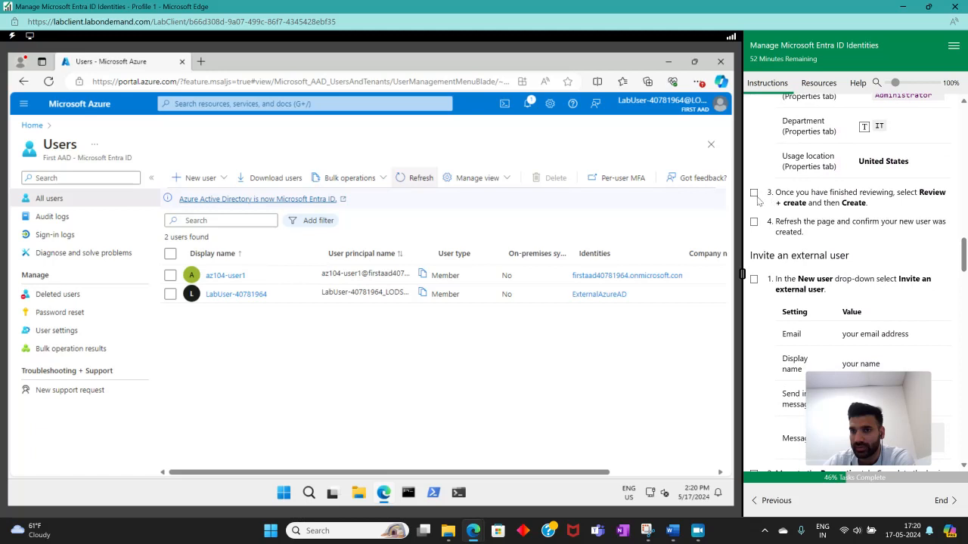
{"action": "left_click", "coordinate": [754, 193]}
{"action": "scroll", "coordinate": [779, 208], "scroll_direction": "down", "scroll_amount": 2}
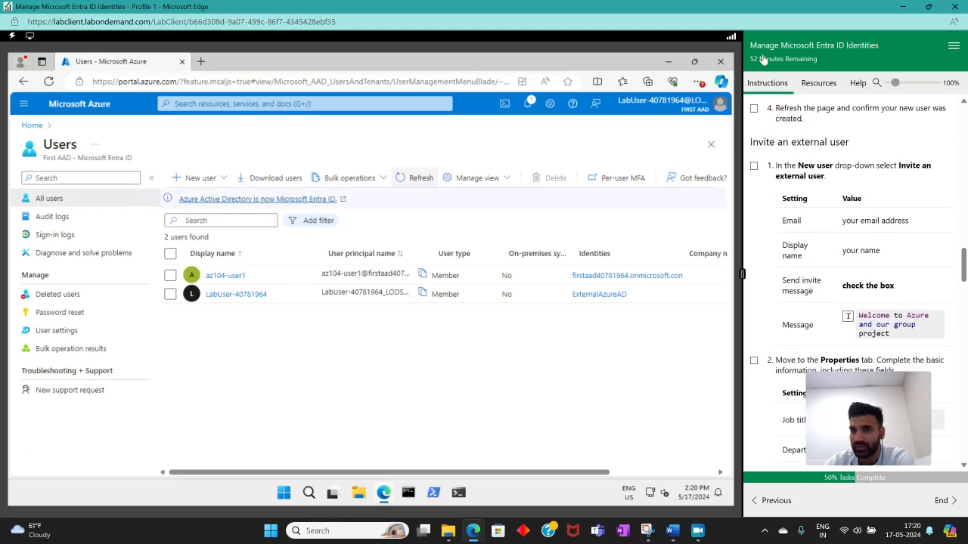
{"action": "left_click", "coordinate": [754, 109]}
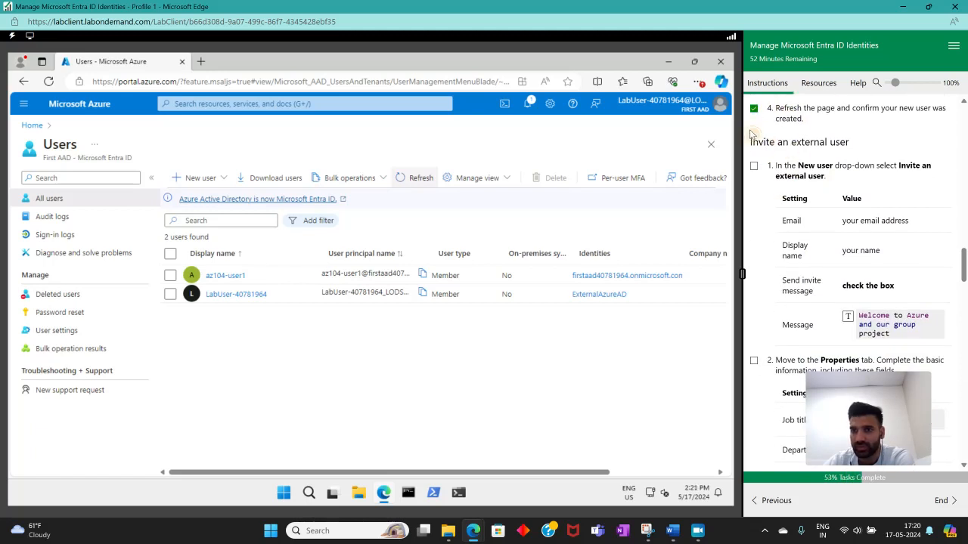
{"action": "left_click_drag", "start_coordinate": [753, 134], "coordinate": [865, 147]}
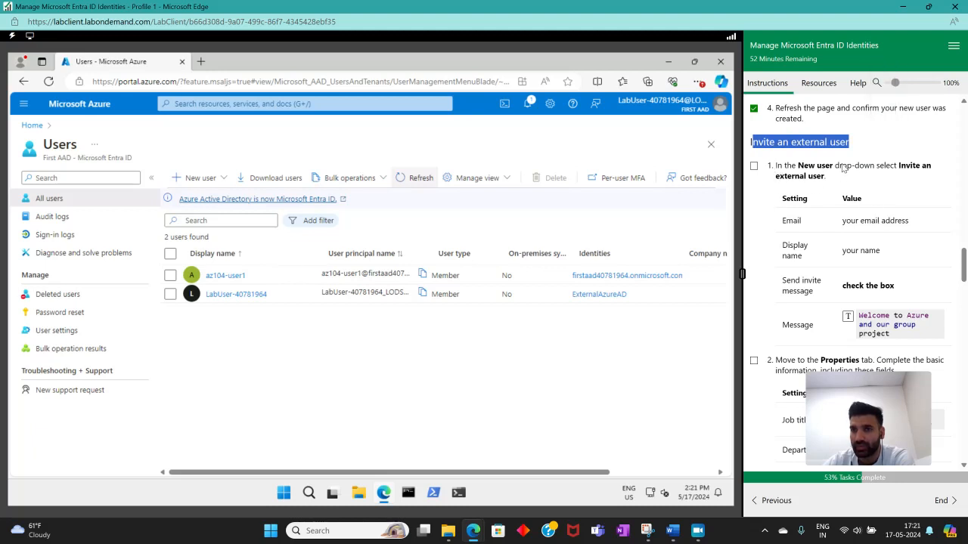
Start an invitation for an external user and mark instruction 1 of Invite an external user complete.
{"action": "left_click", "coordinate": [192, 178]}
{"action": "left_click", "coordinate": [215, 244]}
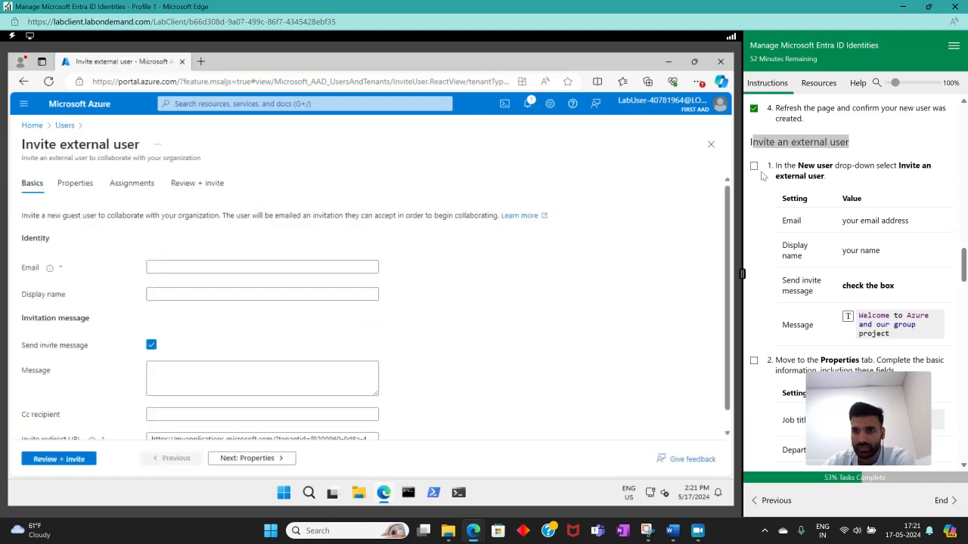
{"action": "left_click", "coordinate": [754, 168]}
Enter the external user's email address and display name in the invitation's identity details.
{"action": "left_click", "coordinate": [188, 265]}
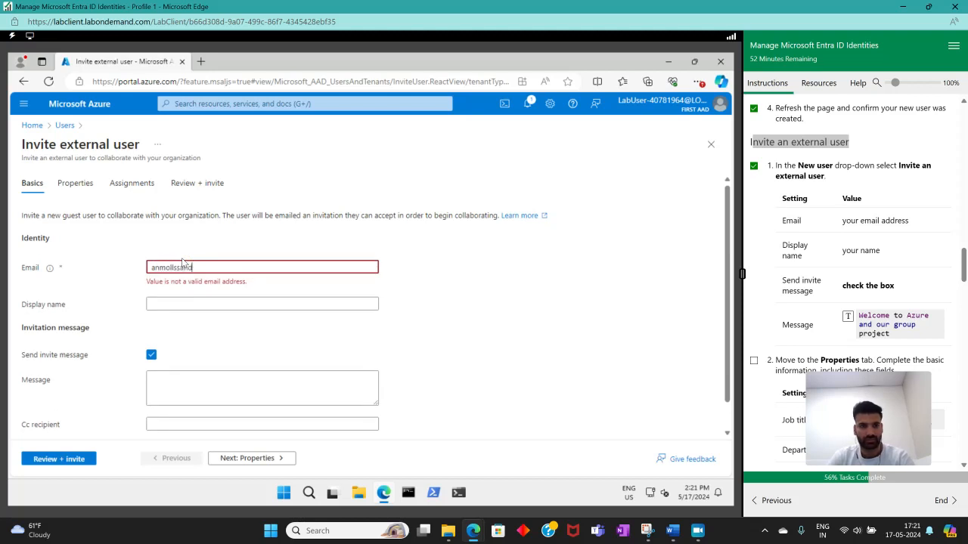
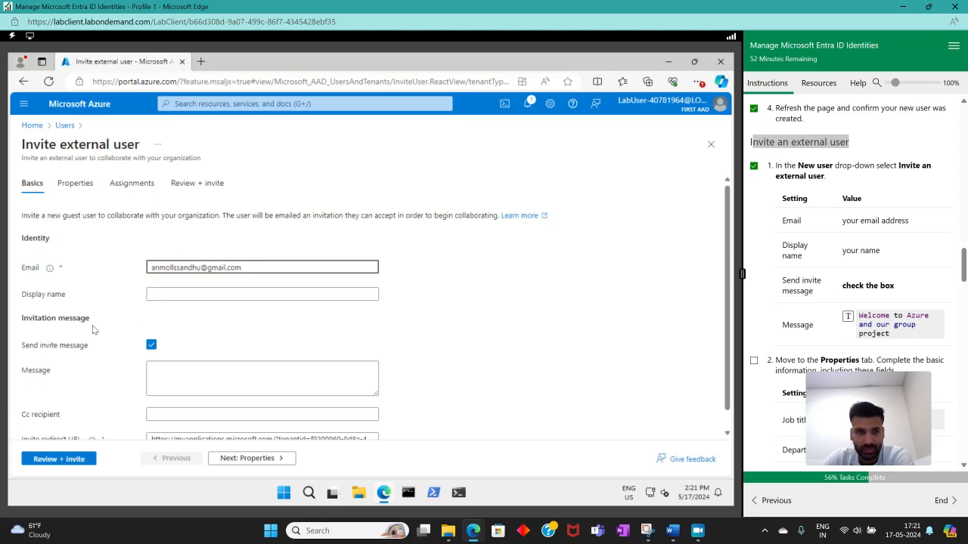
{"action": "left_click", "coordinate": [182, 297]}
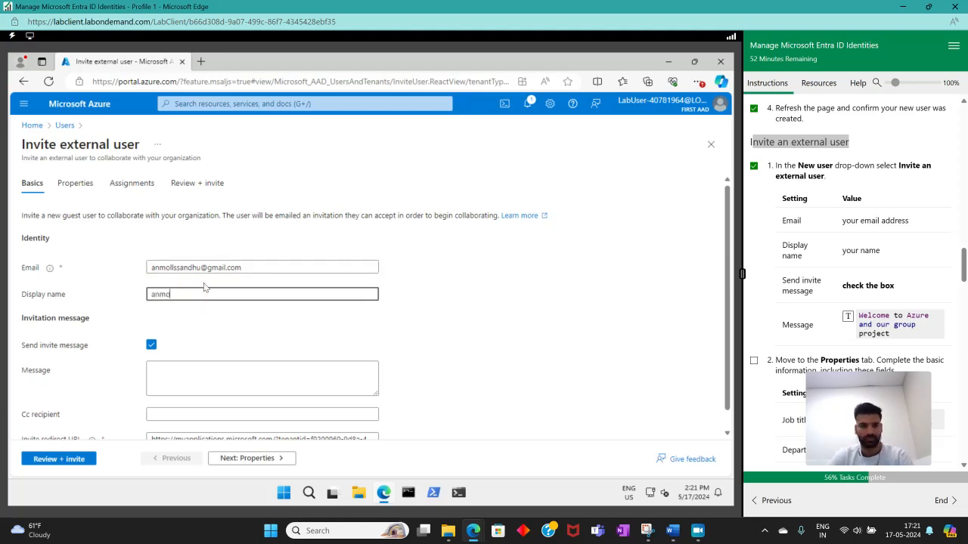
Insert the lab's invitation message "Welcome to Azure and our group project".
{"action": "scroll", "coordinate": [774, 292], "scroll_direction": "down", "scroll_amount": 1}
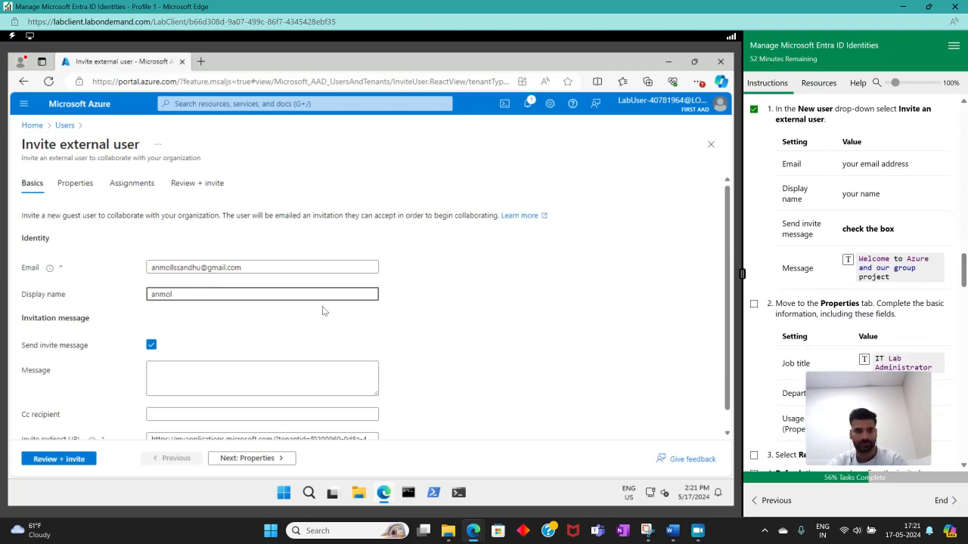
{"action": "scroll", "coordinate": [170, 349], "scroll_direction": "down", "scroll_amount": 1}
{"action": "left_click", "coordinate": [198, 350]}
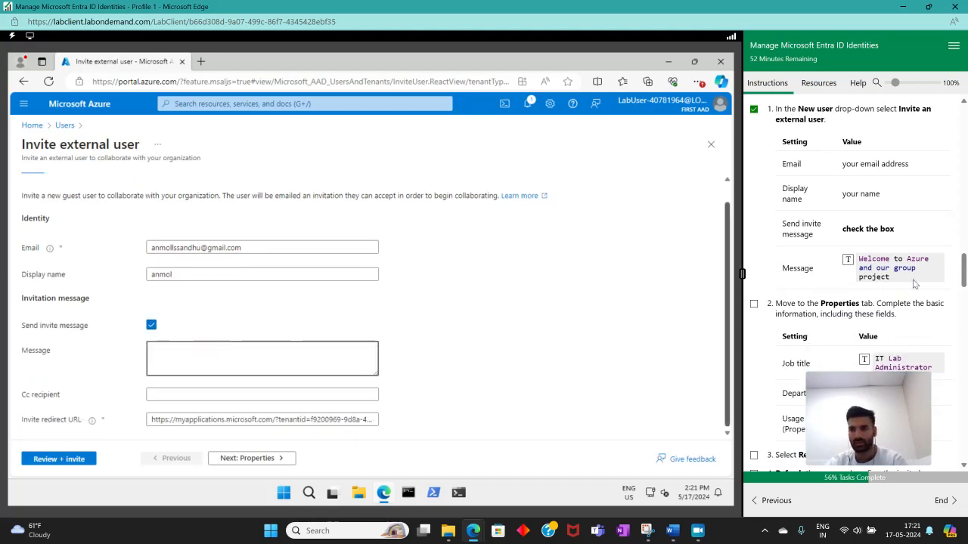
{"action": "left_click", "coordinate": [847, 260]}
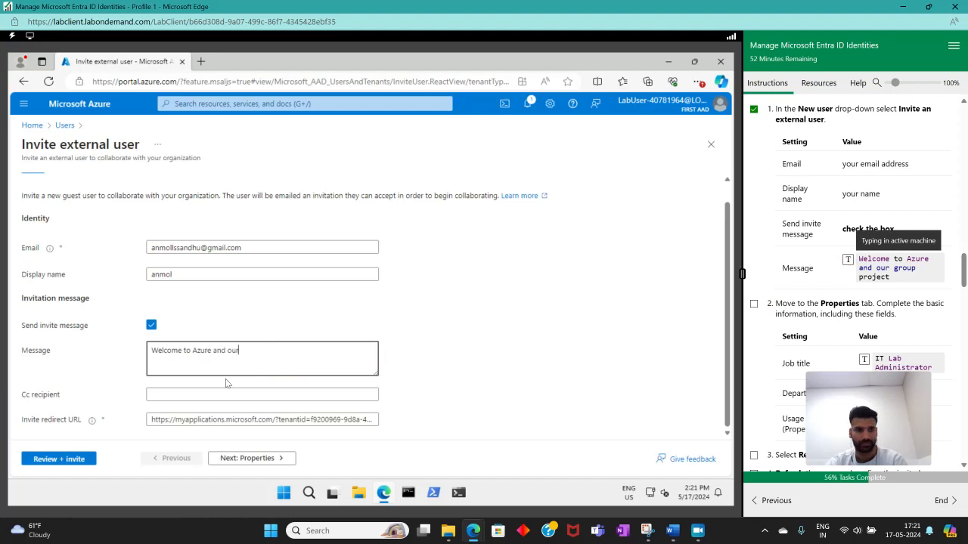
{"action": "scroll", "coordinate": [857, 310], "scroll_direction": "down", "scroll_amount": 2}
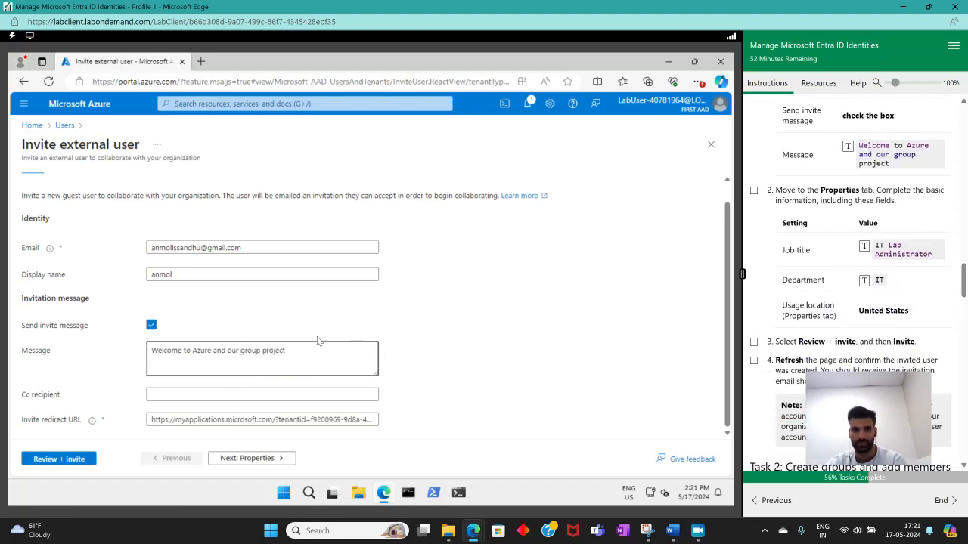
In the invited user's properties, set the job title to IT Lab Administrator and the department to IT.
{"action": "left_click", "coordinate": [254, 459]}
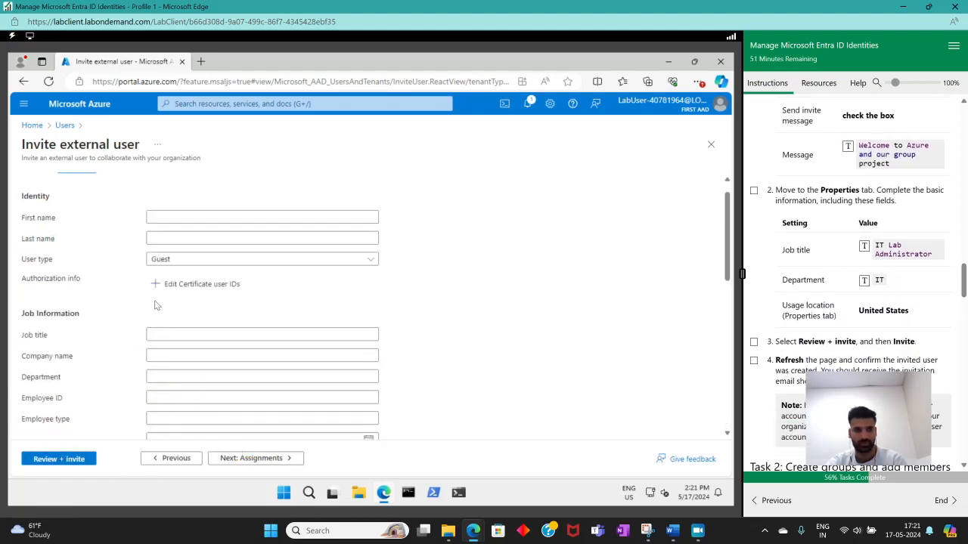
{"action": "scroll", "coordinate": [836, 259], "scroll_direction": "down", "scroll_amount": 1}
{"action": "left_click", "coordinate": [151, 335]}
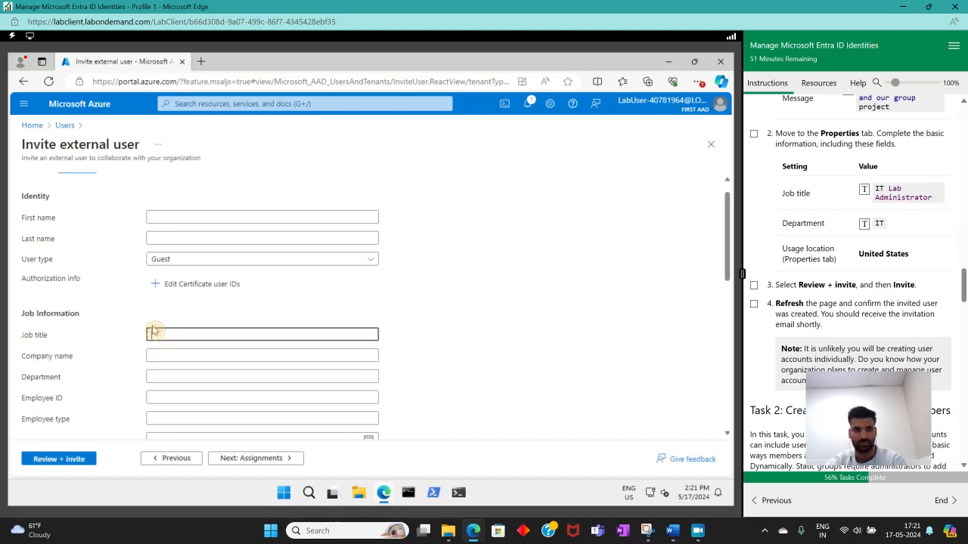
{"action": "left_click", "coordinate": [865, 191]}
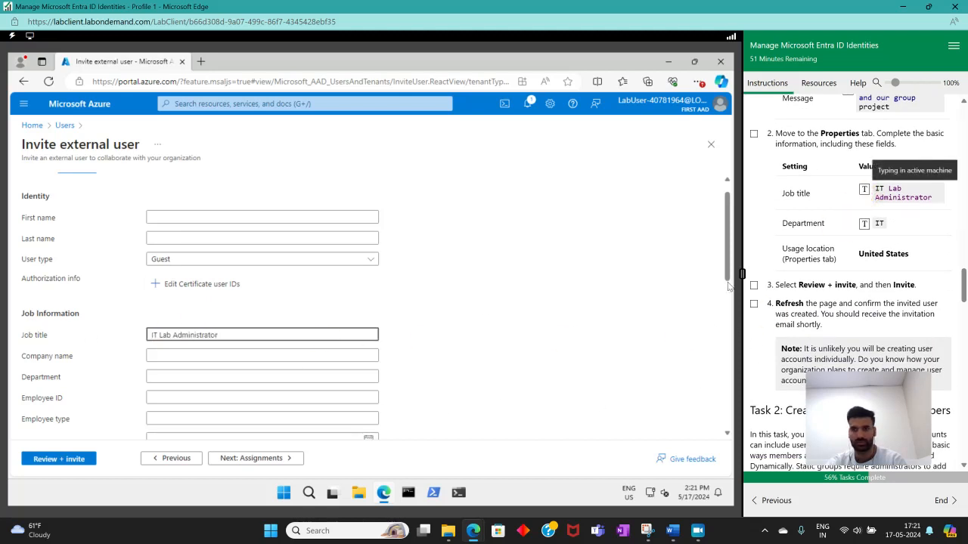
{"action": "left_click", "coordinate": [168, 376]}
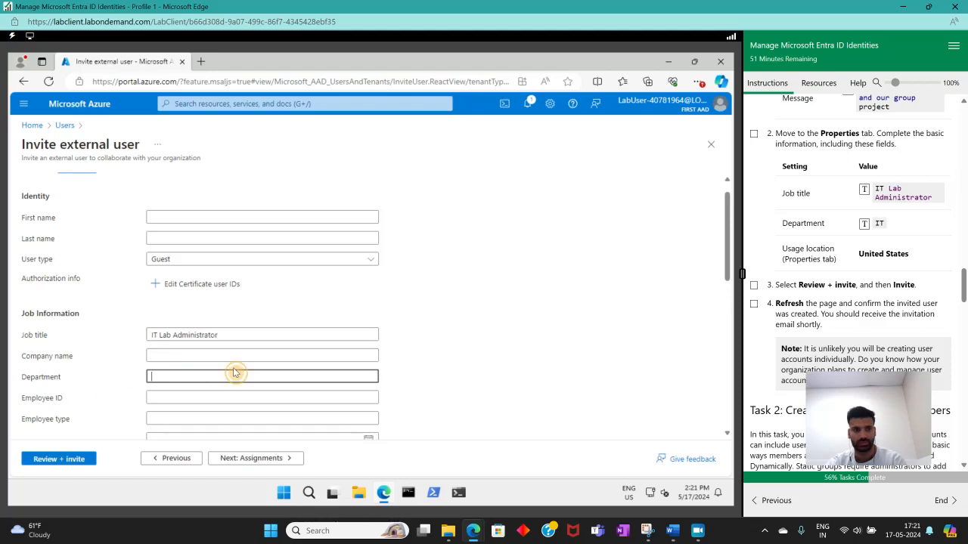
{"action": "left_click", "coordinate": [864, 225]}
Set the invited user's usage location to United States.
{"action": "scroll", "coordinate": [259, 432], "scroll_direction": "down", "scroll_amount": 10}
{"action": "left_click", "coordinate": [216, 418]}
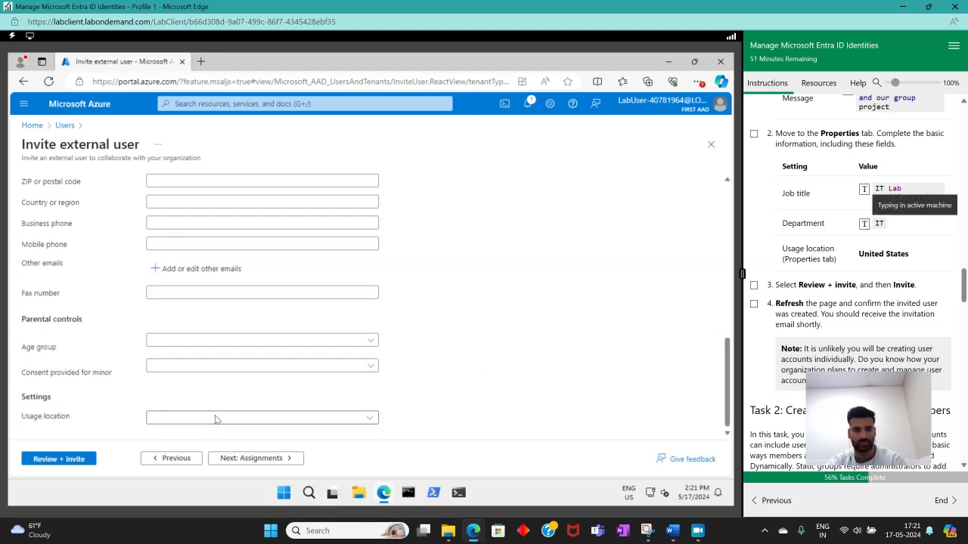
{"action": "type", "text": "U.S. Outlying Islands"}
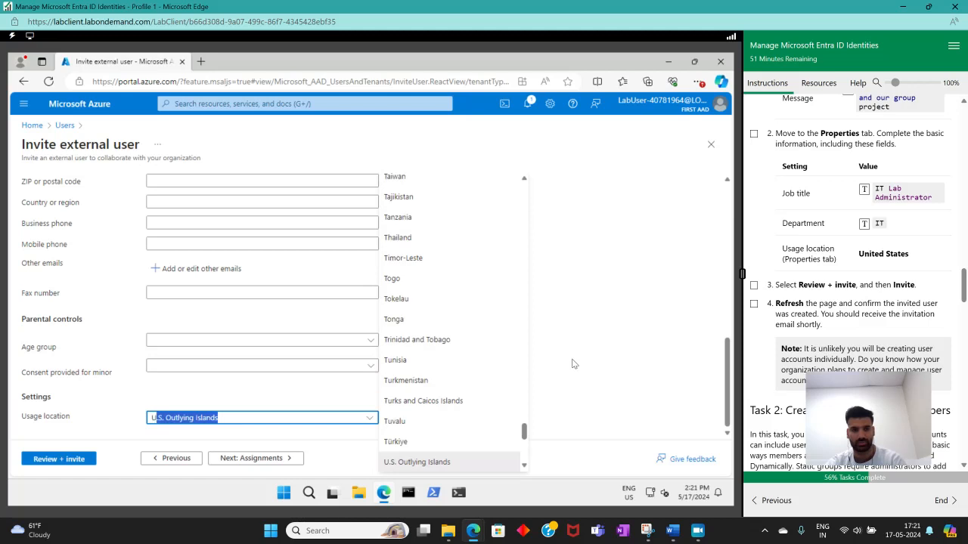
{"action": "scroll", "coordinate": [482, 444], "scroll_direction": "down", "scroll_amount": 5}
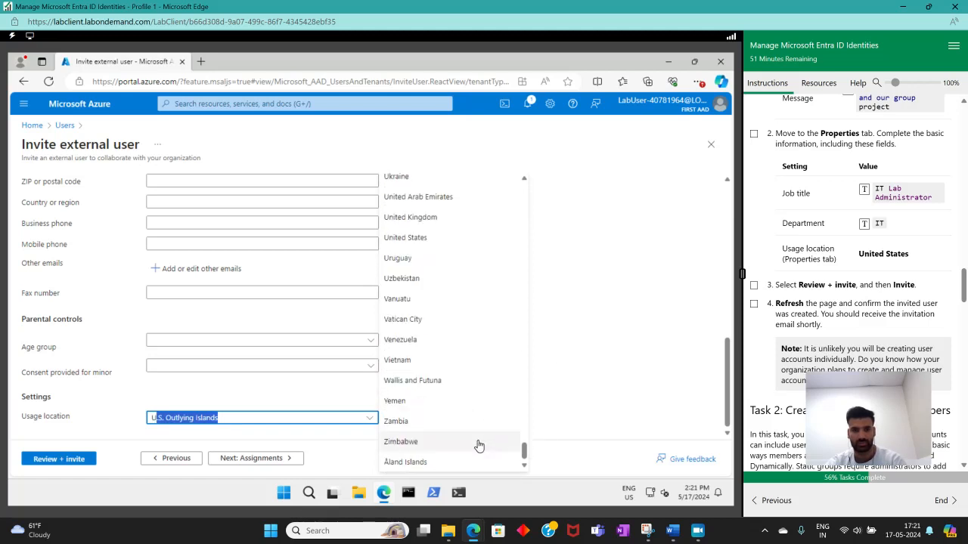
{"action": "scroll", "coordinate": [478, 446], "scroll_direction": "up", "scroll_amount": 3}
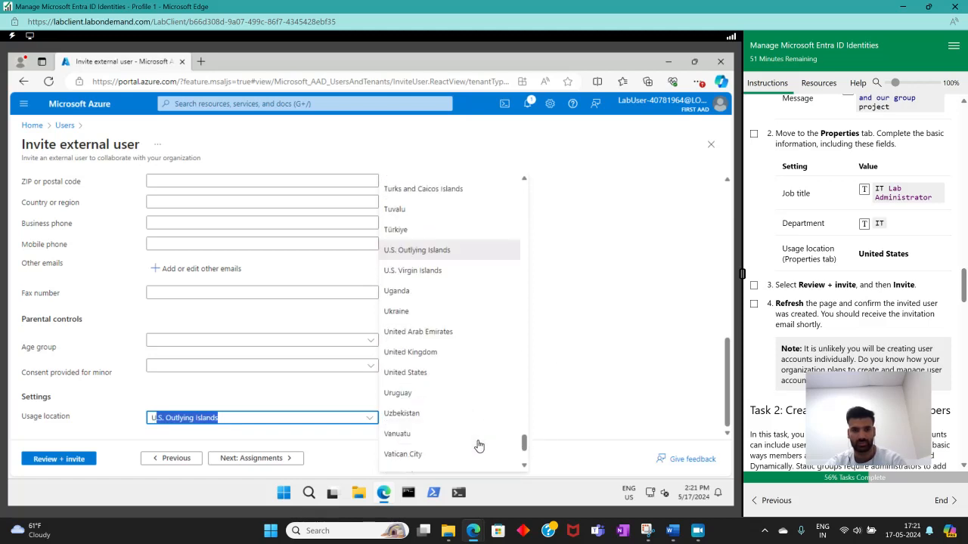
{"action": "left_click", "coordinate": [425, 372]}
Leave the assignments empty, review the invitation settings and send the invitation to the external user.
{"action": "left_click", "coordinate": [253, 459]}
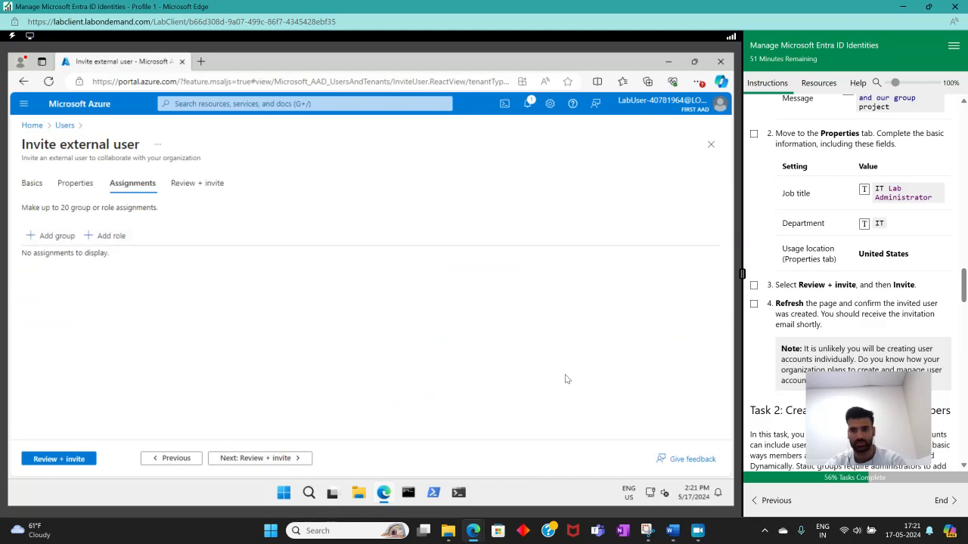
{"action": "left_click", "coordinate": [71, 463]}
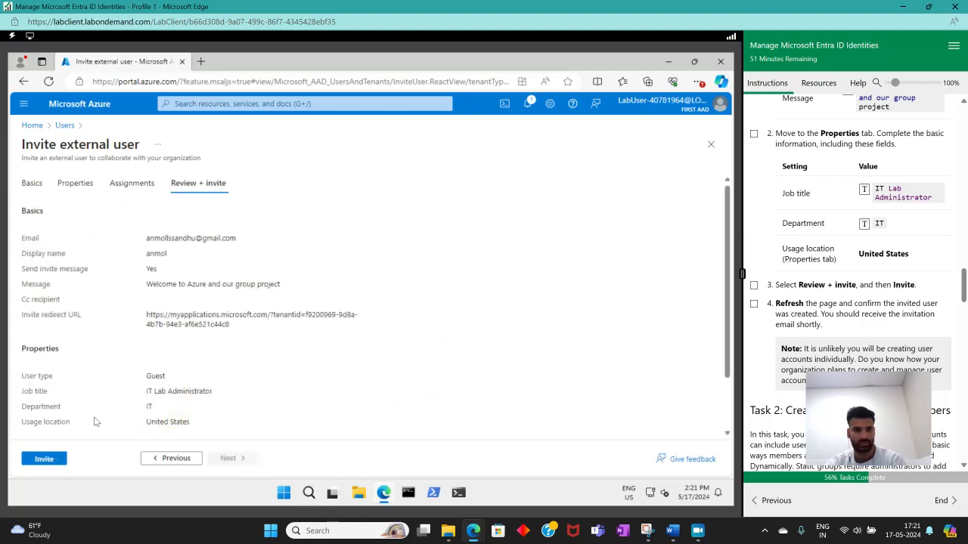
{"action": "left_click", "coordinate": [44, 459]}
Mark instructions 3 and 4 of Invite an external user complete and move on to Task 2: Create groups and add members.
{"action": "left_click", "coordinate": [754, 285]}
{"action": "left_click", "coordinate": [754, 303]}
{"action": "scroll", "coordinate": [839, 283], "scroll_direction": "down", "scroll_amount": 2}
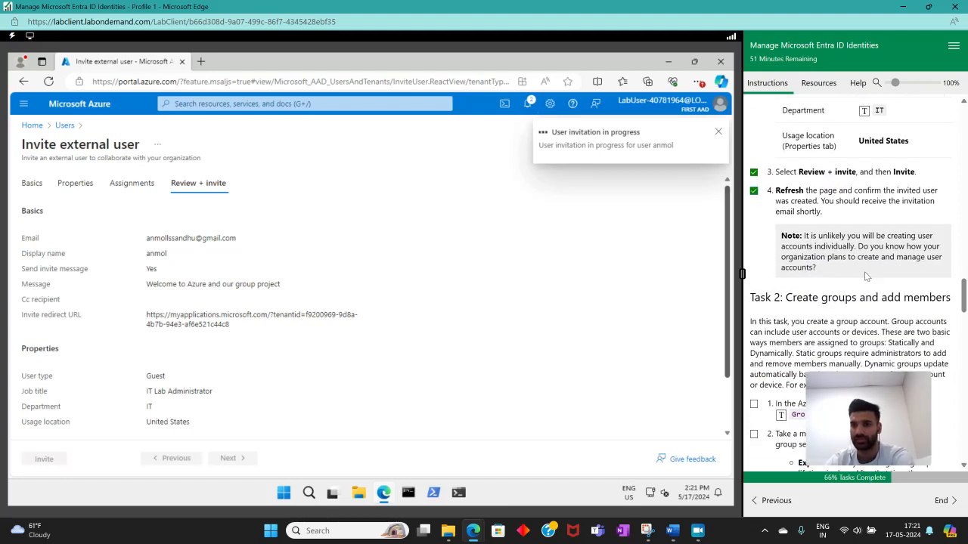
{"action": "scroll", "coordinate": [854, 287], "scroll_direction": "down", "scroll_amount": 2}
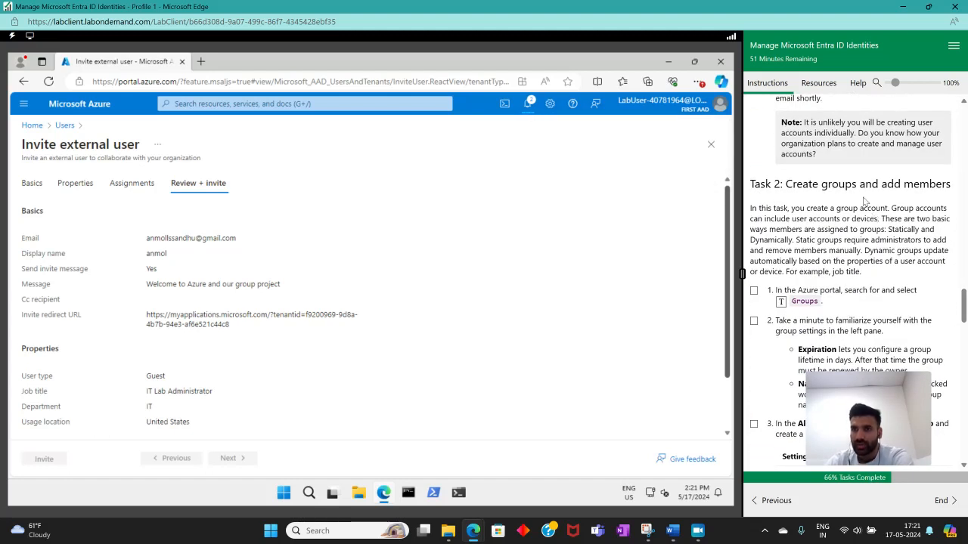
{"action": "left_click_drag", "start_coordinate": [753, 184], "coordinate": [945, 184]}
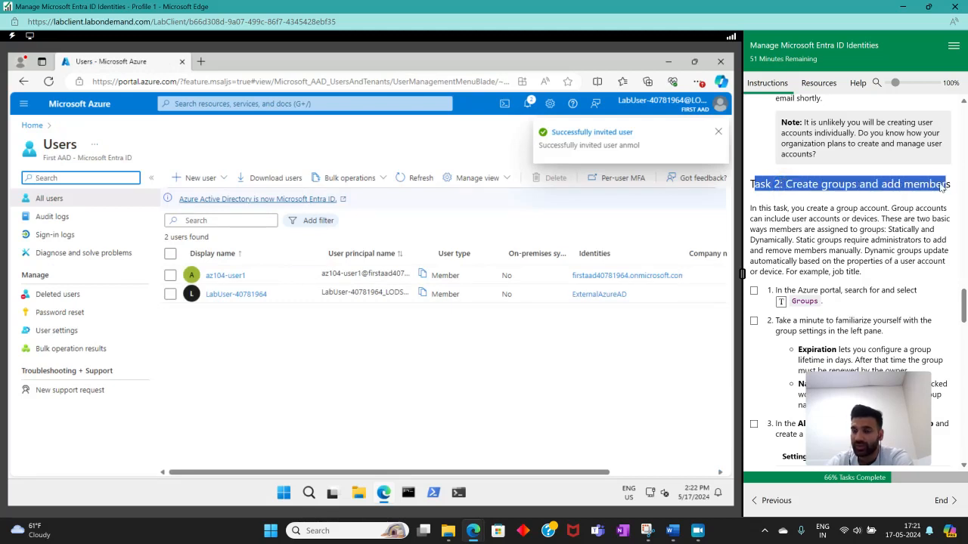
{"action": "left_click", "coordinate": [929, 206]}
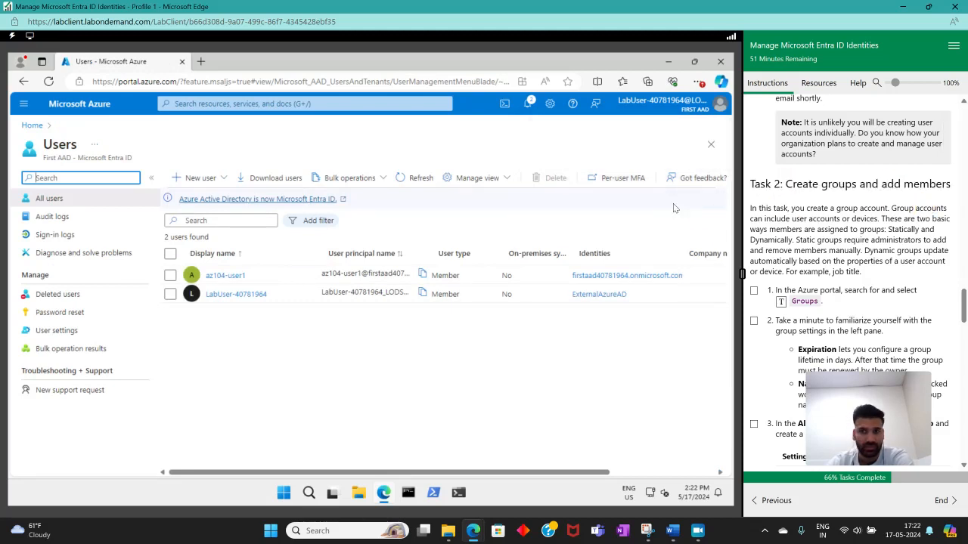
Search the Azure portal for groups, open the Groups service and mark Task 2 instruction 1 complete.
{"action": "left_click", "coordinate": [288, 106]}
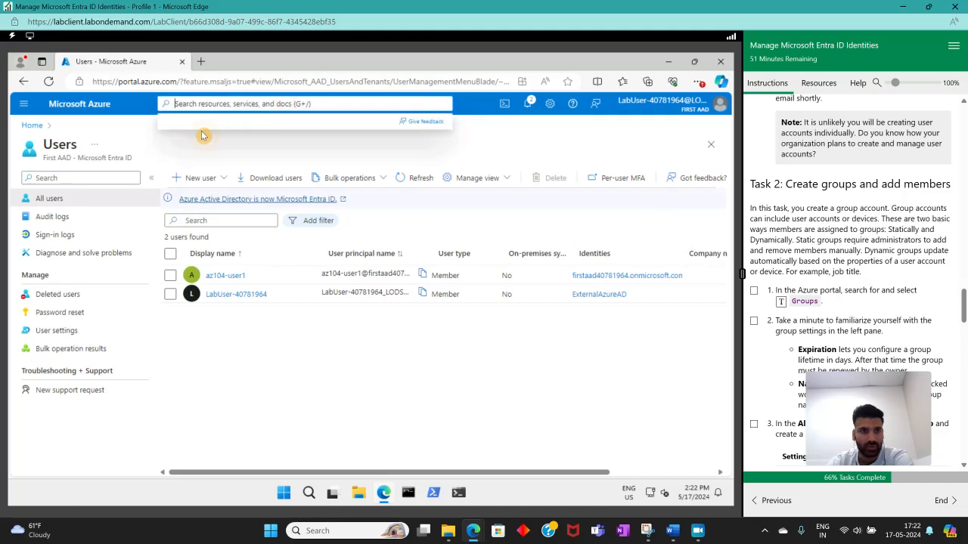
{"action": "type", "text": "goeu"}
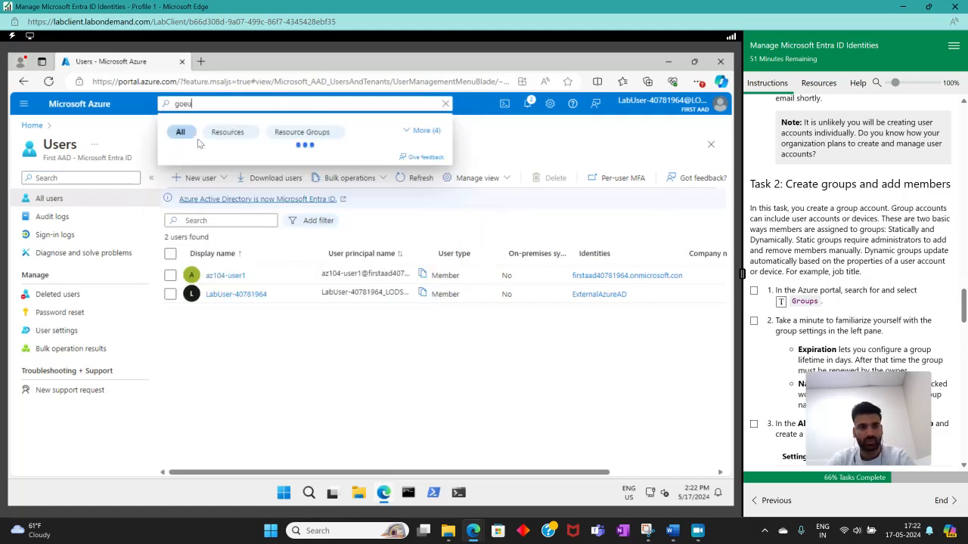
{"action": "key", "text": "BackSpace"}
{"action": "type", "text": "roups"}
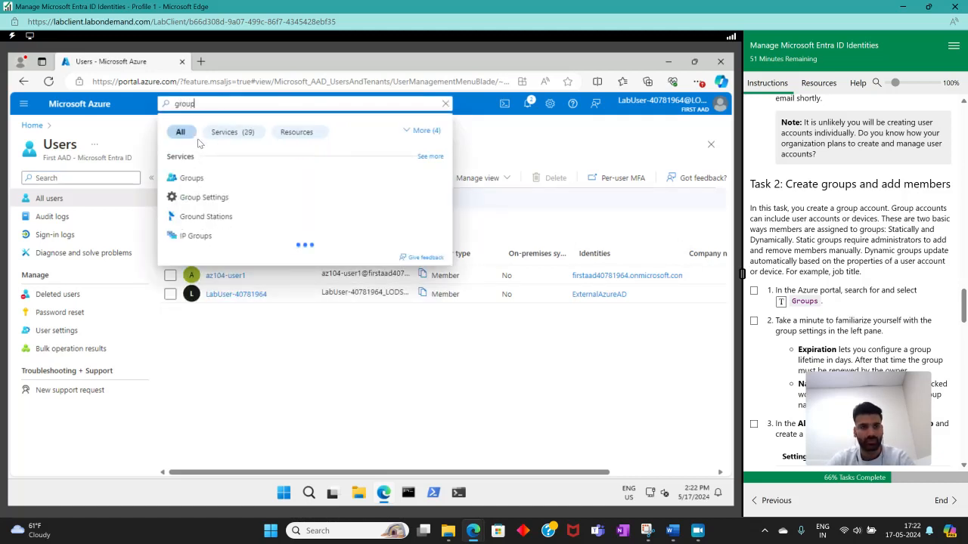
{"action": "left_click", "coordinate": [201, 178]}
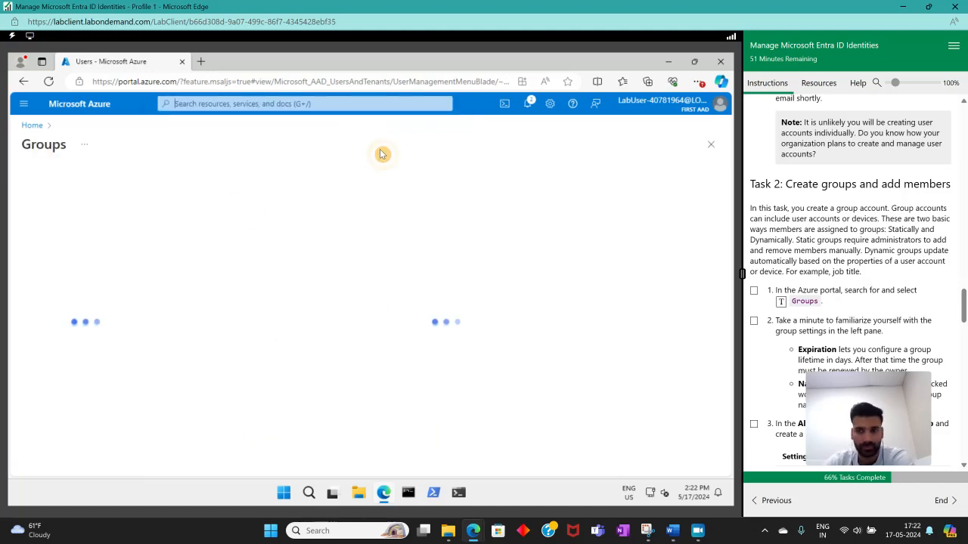
{"action": "left_click", "coordinate": [754, 291]}
Mark Task 2 instruction 2 complete and view the Expiration and Naming policy settings for groups.
{"action": "scroll", "coordinate": [890, 263], "scroll_direction": "down", "scroll_amount": 2}
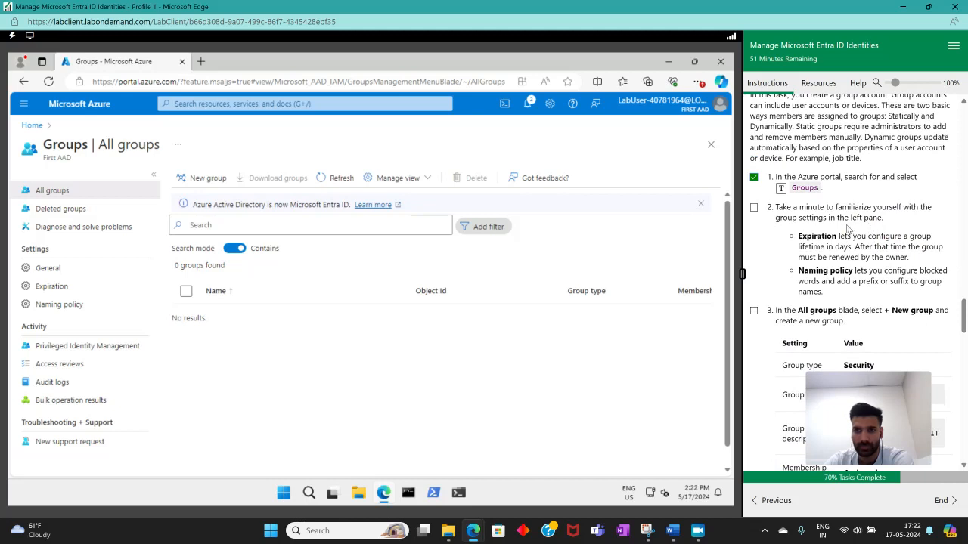
{"action": "left_click", "coordinate": [753, 208]}
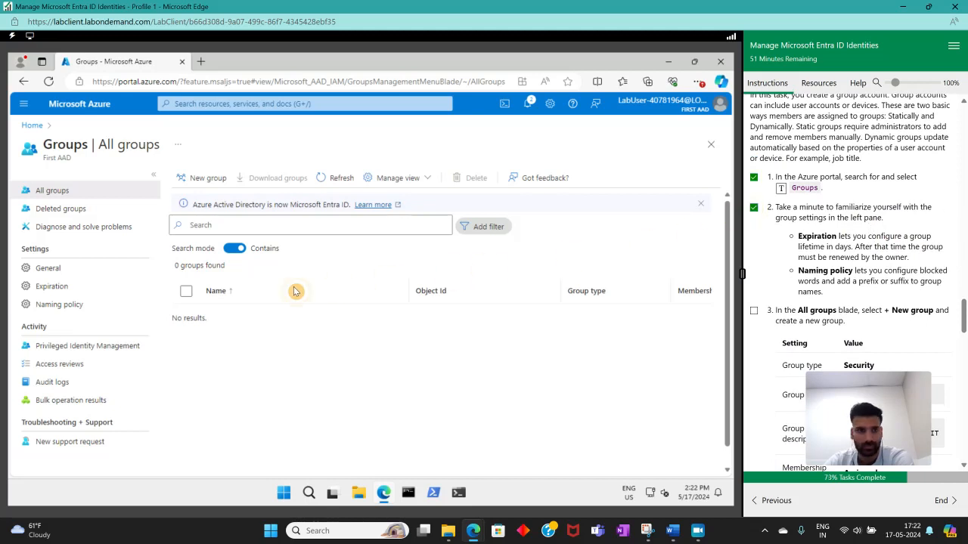
{"action": "left_click", "coordinate": [33, 290]}
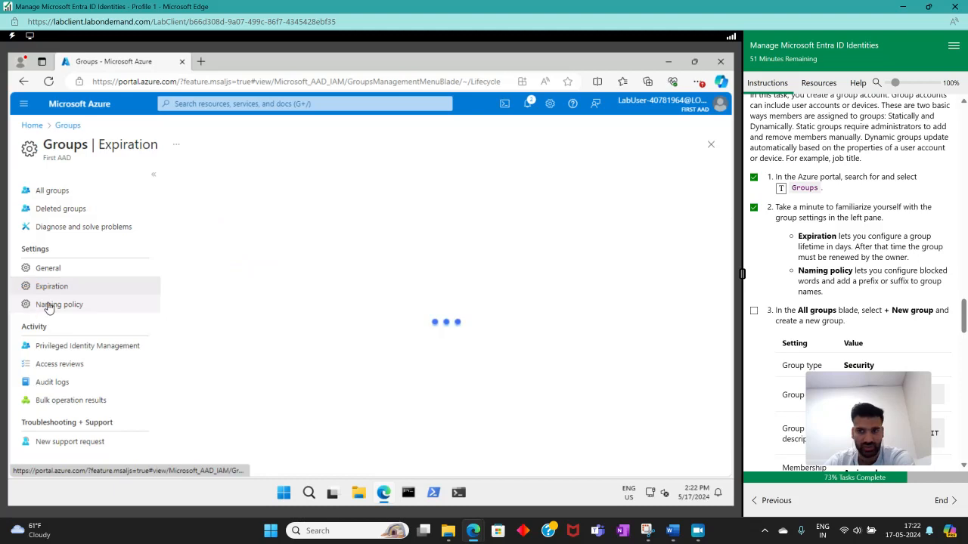
{"action": "left_click", "coordinate": [48, 305]}
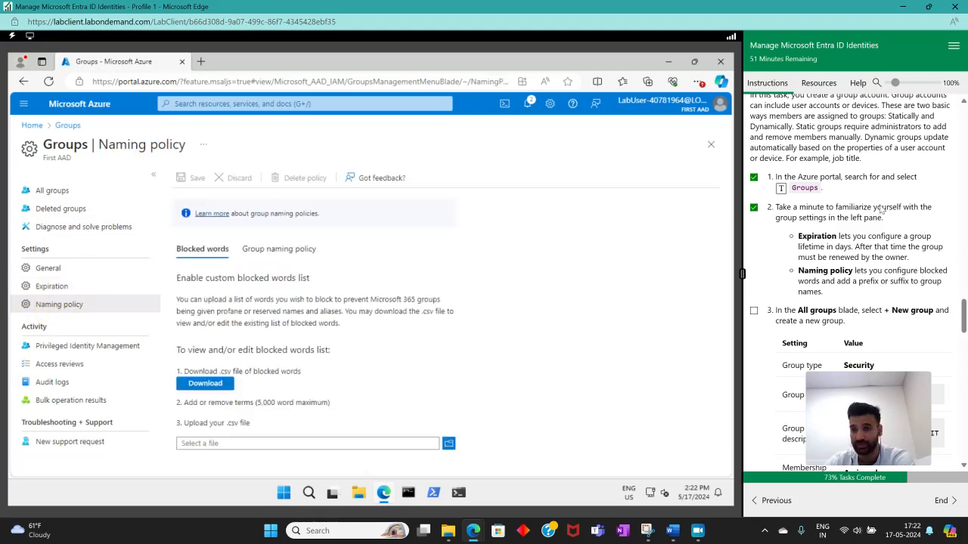
Create a Security group named IT Lab Administrators with description Administrators that manage the IT lab, and mark instruction 3 complete.
{"action": "scroll", "coordinate": [835, 249], "scroll_direction": "down", "scroll_amount": 3}
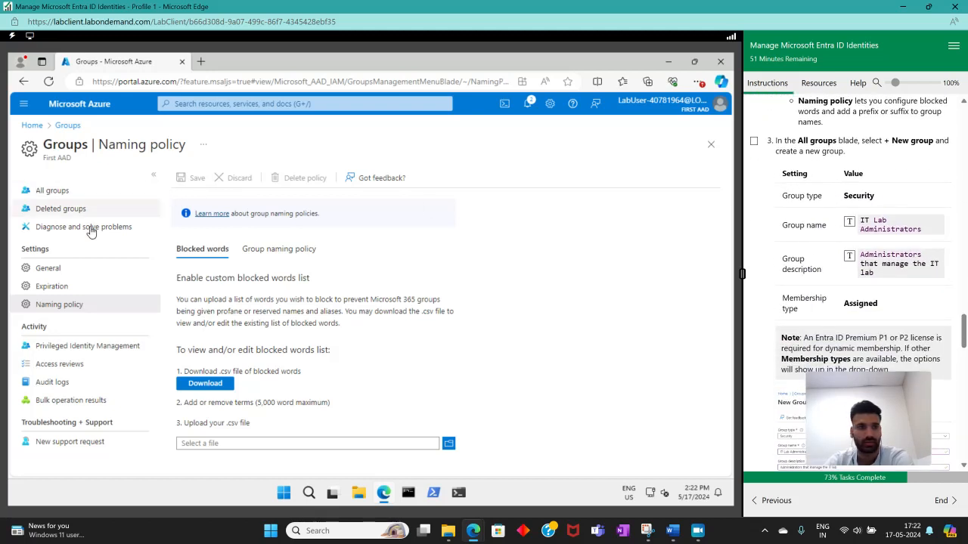
{"action": "left_click", "coordinate": [66, 194]}
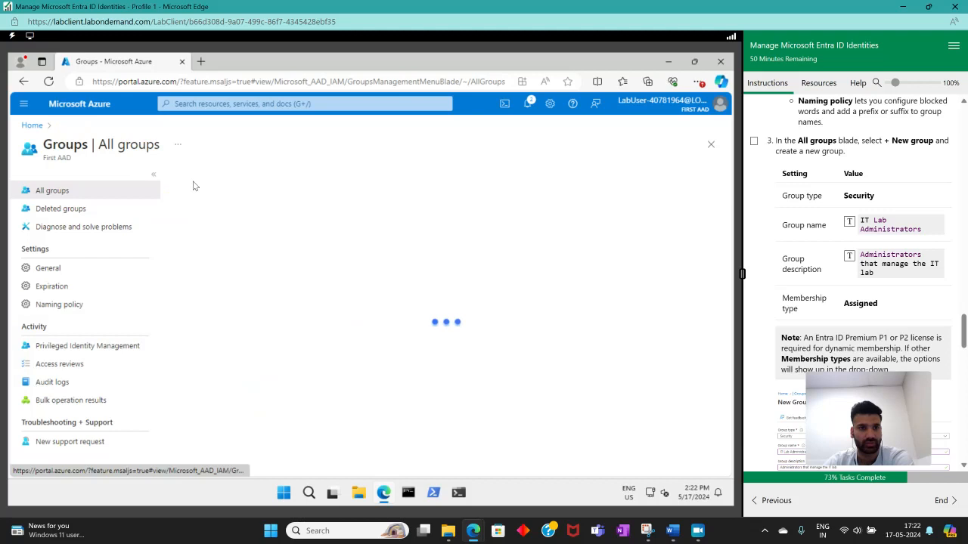
{"action": "left_click", "coordinate": [206, 189]}
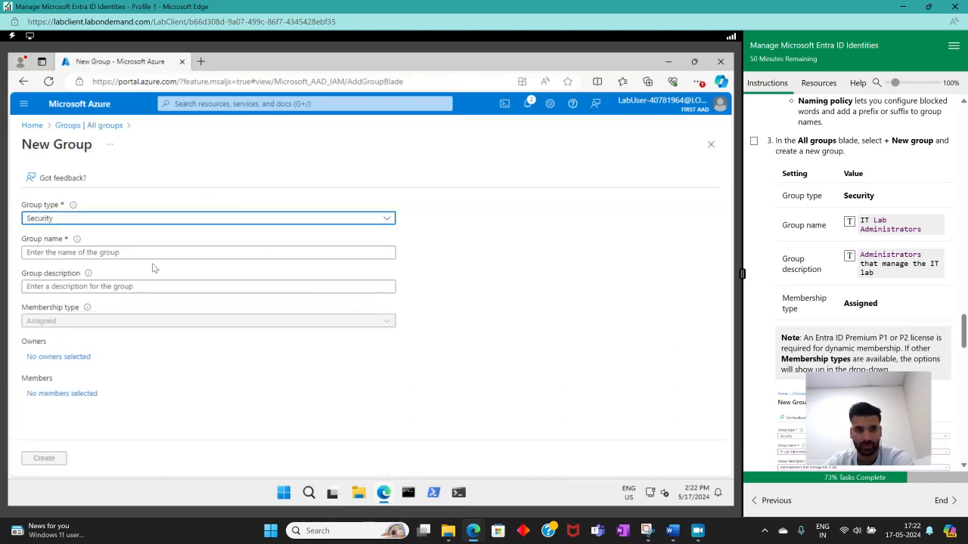
{"action": "left_click", "coordinate": [218, 254]}
{"action": "left_click", "coordinate": [851, 225]}
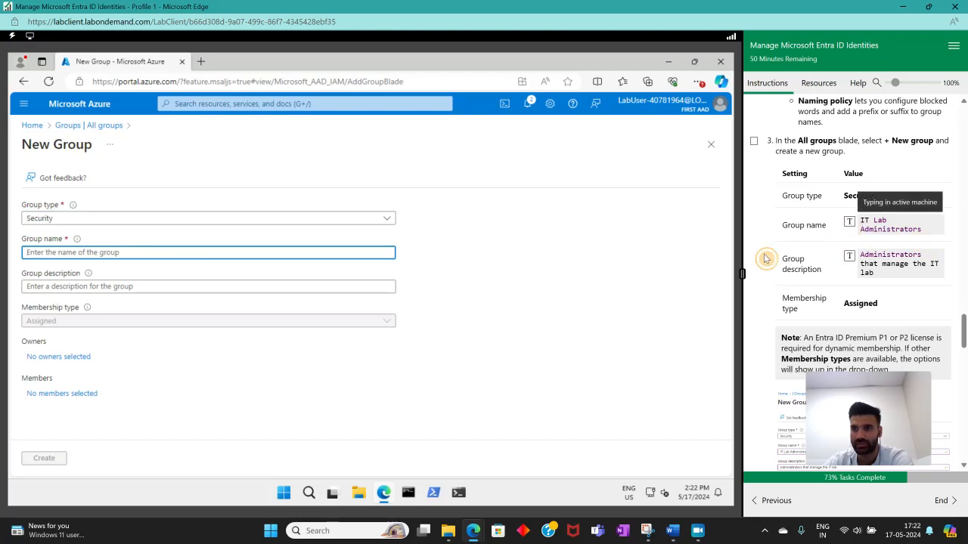
{"action": "left_click", "coordinate": [223, 285]}
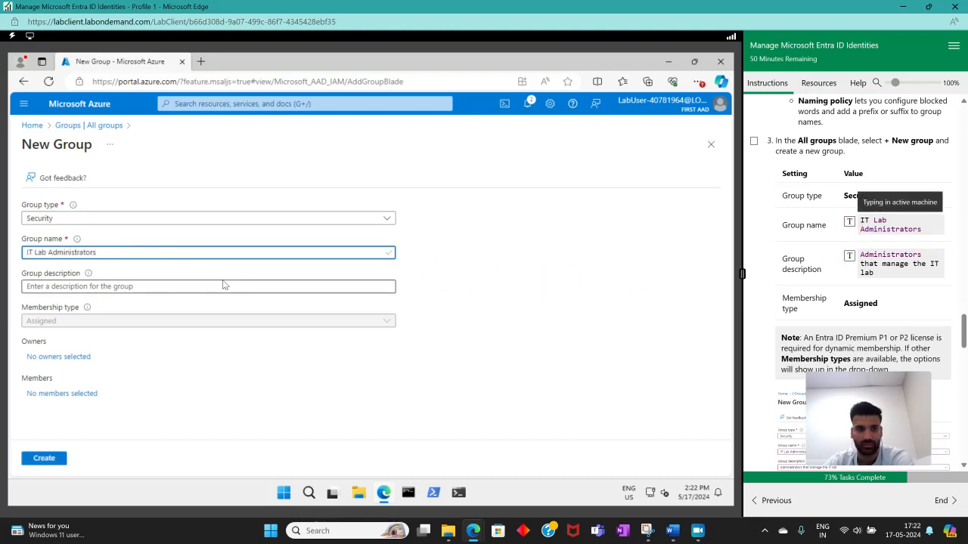
{"action": "left_click", "coordinate": [850, 257]}
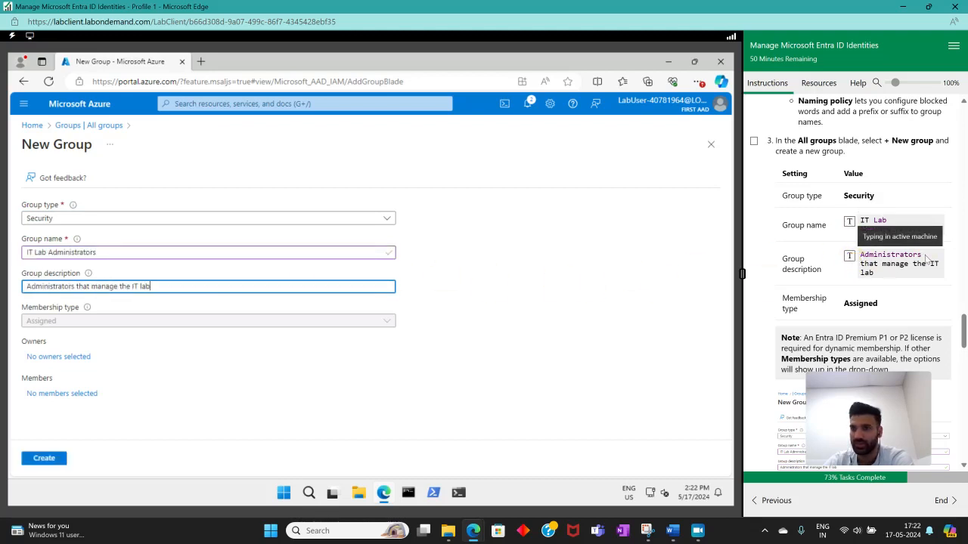
{"action": "left_click", "coordinate": [754, 142]}
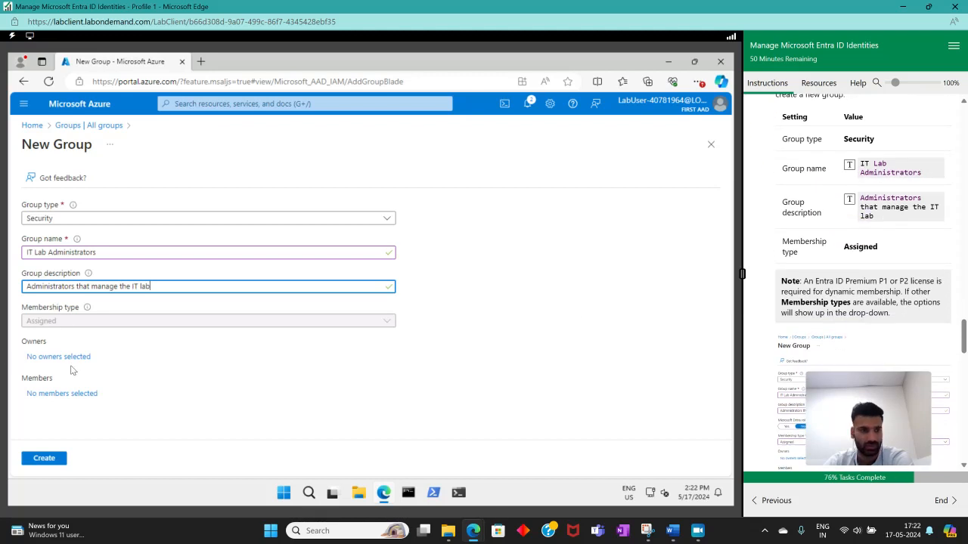
{"action": "left_click", "coordinate": [44, 458]}
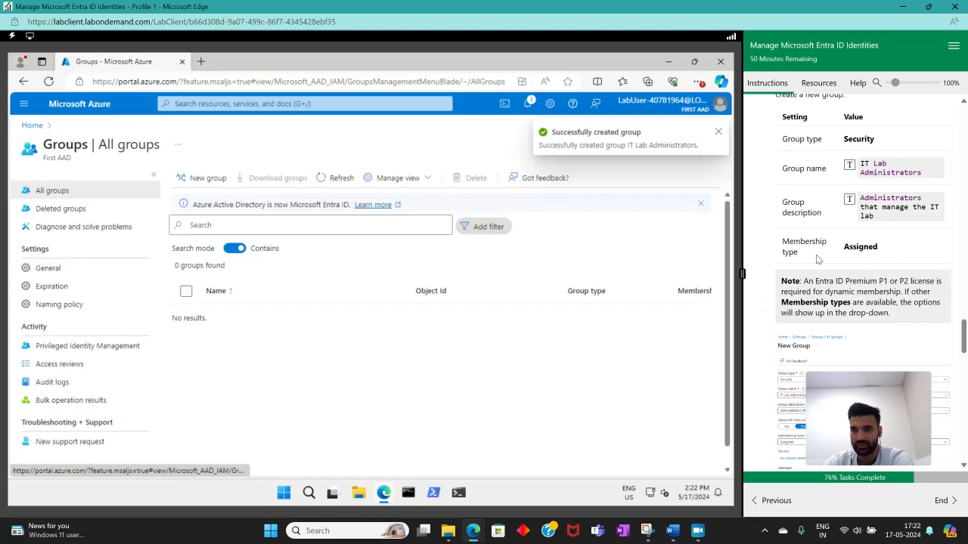
Check the remaining group instructions, refresh the group list and delete the IT Lab Administrators group.
{"action": "scroll", "coordinate": [817, 264], "scroll_direction": "down", "scroll_amount": 3}
{"action": "scroll", "coordinate": [863, 303], "scroll_direction": "down", "scroll_amount": 3}
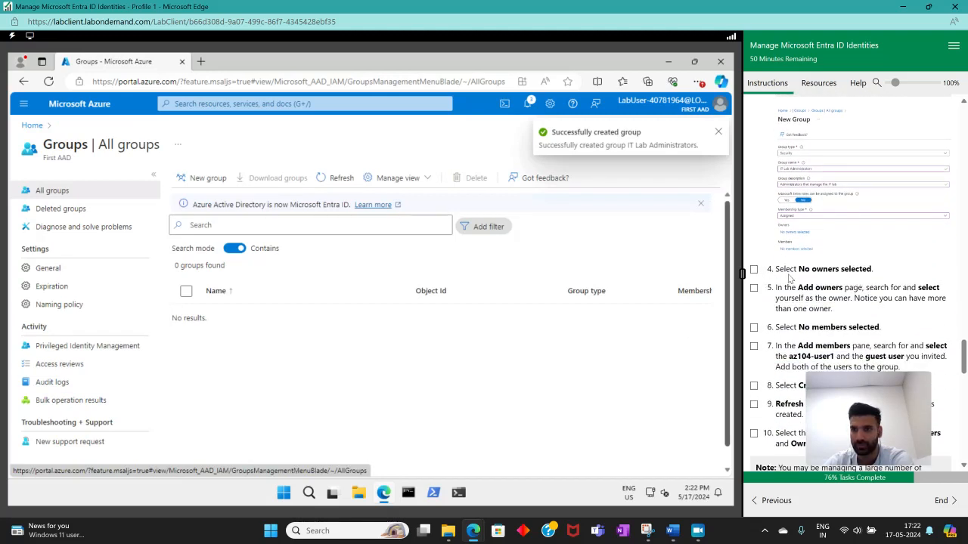
{"action": "scroll", "coordinate": [788, 279], "scroll_direction": "up", "scroll_amount": 2}
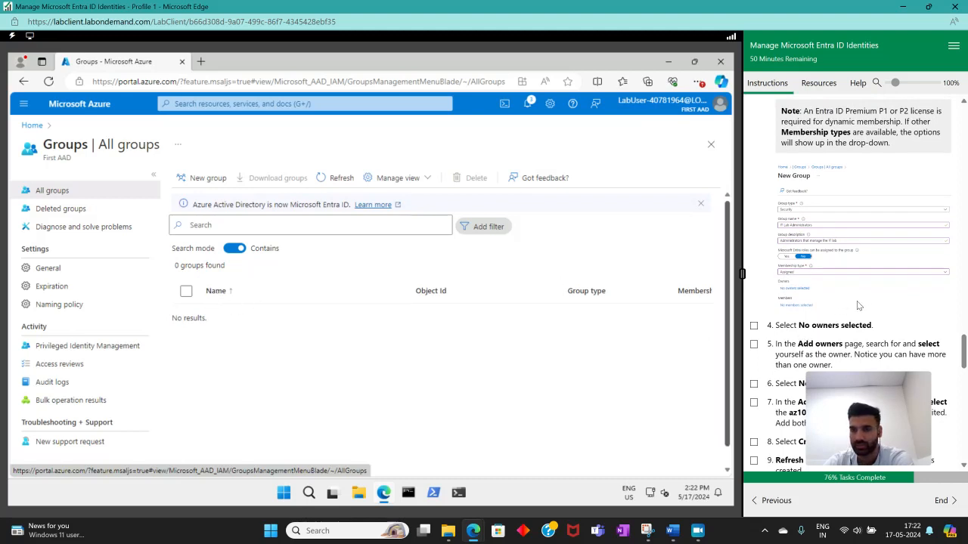
{"action": "scroll", "coordinate": [857, 305], "scroll_direction": "down", "scroll_amount": 2}
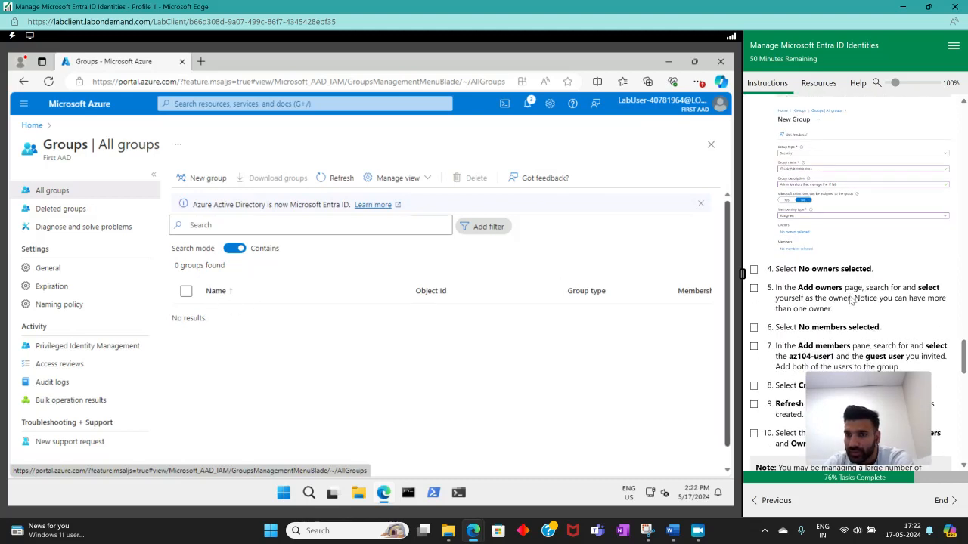
{"action": "scroll", "coordinate": [851, 301], "scroll_direction": "down", "scroll_amount": 2}
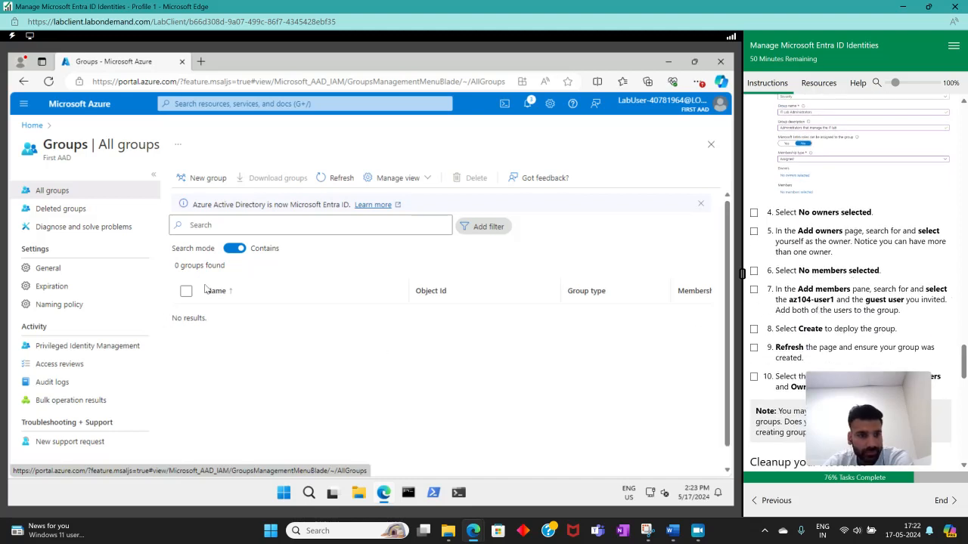
{"action": "left_click", "coordinate": [338, 180]}
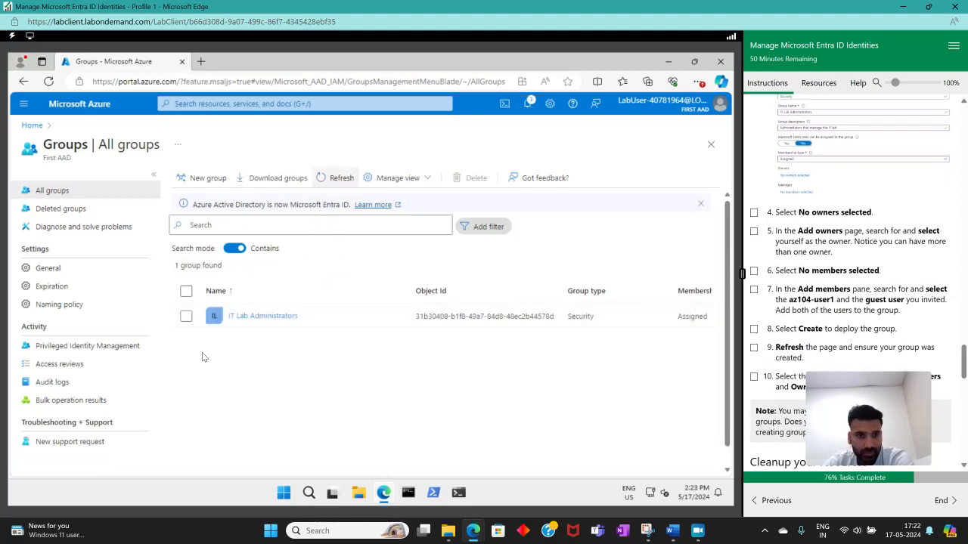
{"action": "left_click", "coordinate": [186, 316]}
{"action": "left_click", "coordinate": [460, 180]}
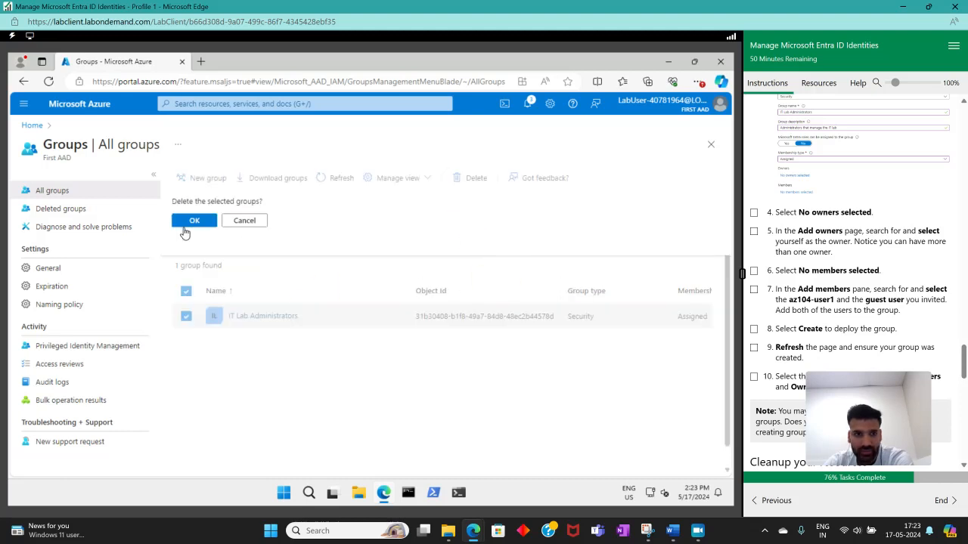
{"action": "left_click", "coordinate": [193, 220]}
Start a new Security group named IT Lab Administrators with the description Administrators that manage the IT lab.
{"action": "left_click", "coordinate": [199, 180]}
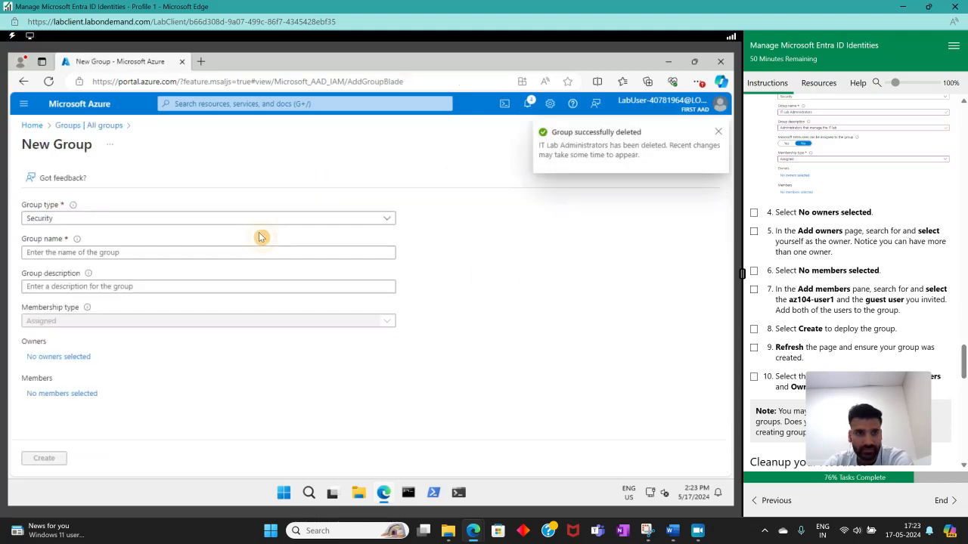
{"action": "left_click", "coordinate": [95, 253]}
{"action": "scroll", "coordinate": [852, 229], "scroll_direction": "up", "scroll_amount": 6}
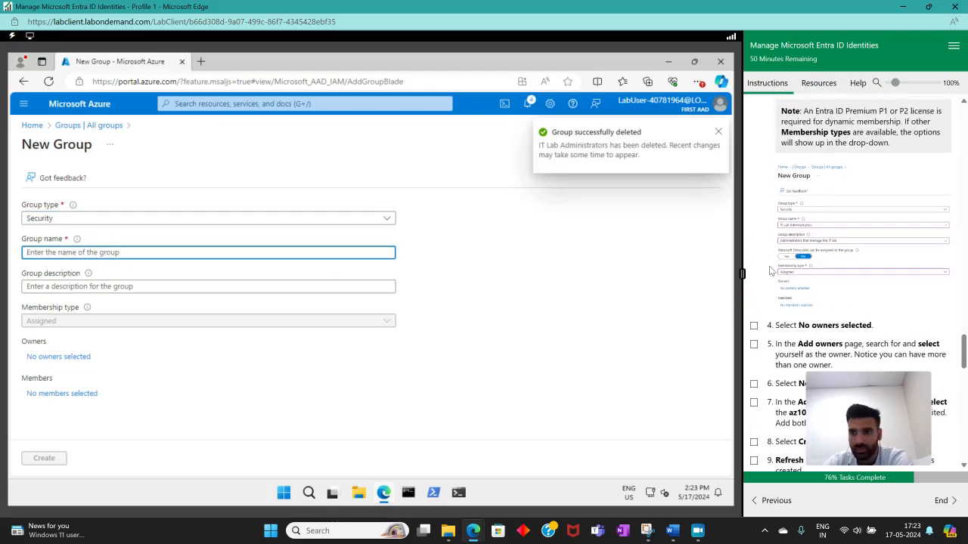
{"action": "left_click", "coordinate": [849, 224]}
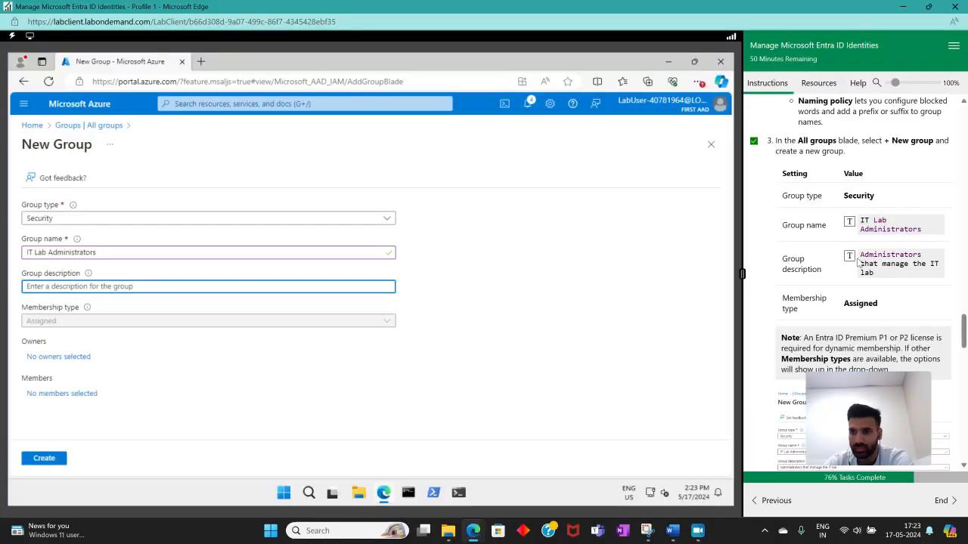
{"action": "left_click", "coordinate": [850, 261]}
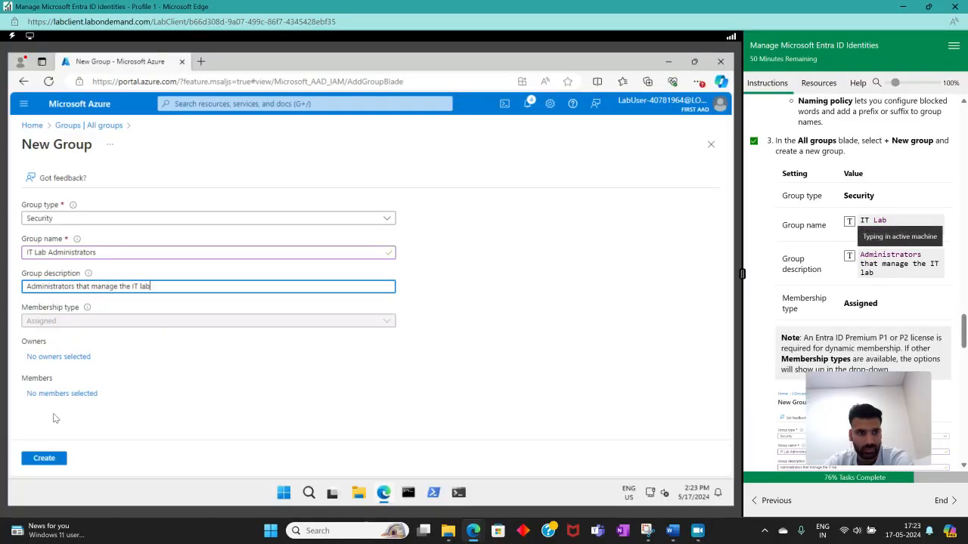
Add the invited guest user as the new group's owner and mark instructions 4 and 5 complete.
{"action": "left_click", "coordinate": [74, 360]}
{"action": "scroll", "coordinate": [851, 282], "scroll_direction": "down", "scroll_amount": 3}
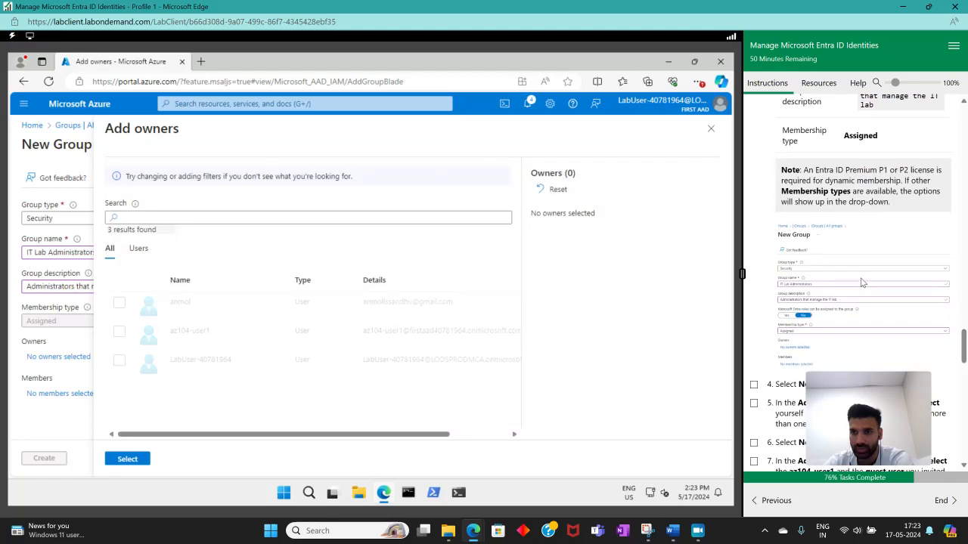
{"action": "scroll", "coordinate": [850, 281], "scroll_direction": "down", "scroll_amount": 3}
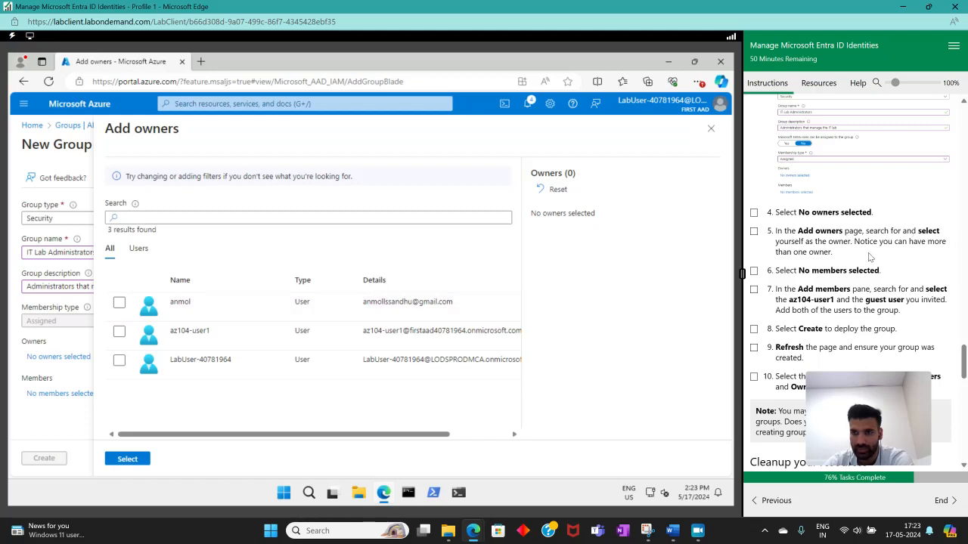
{"action": "left_click", "coordinate": [119, 304]}
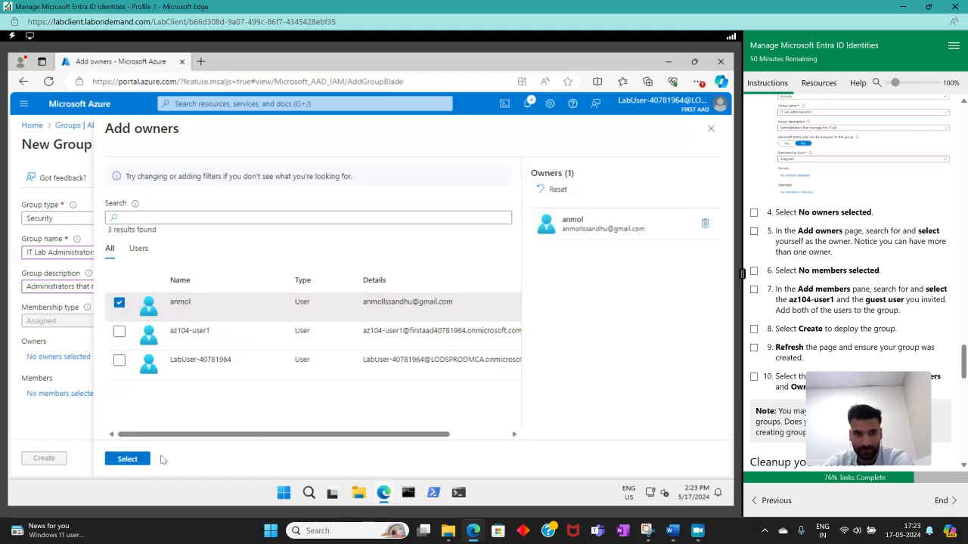
{"action": "left_click", "coordinate": [127, 458]}
{"action": "left_click", "coordinate": [754, 232]}
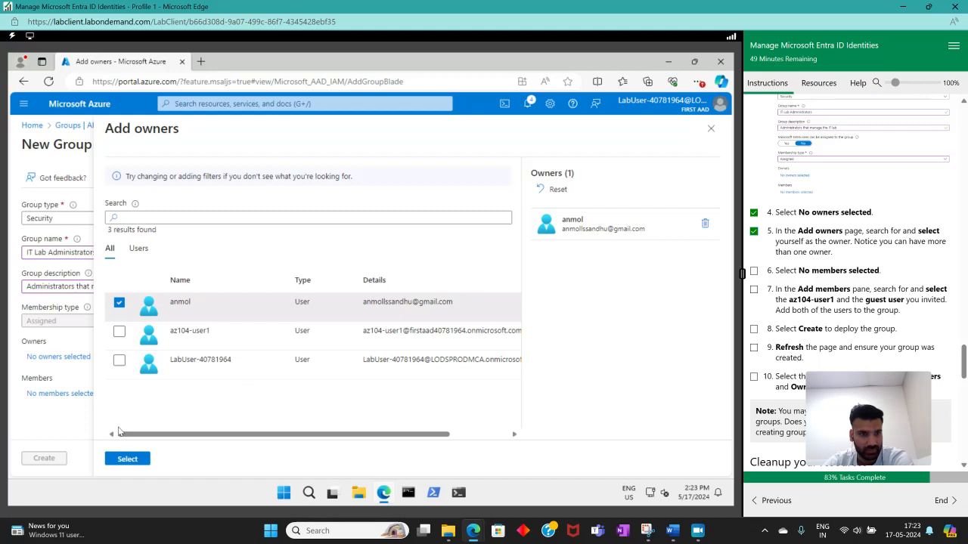
{"action": "left_click", "coordinate": [125, 461]}
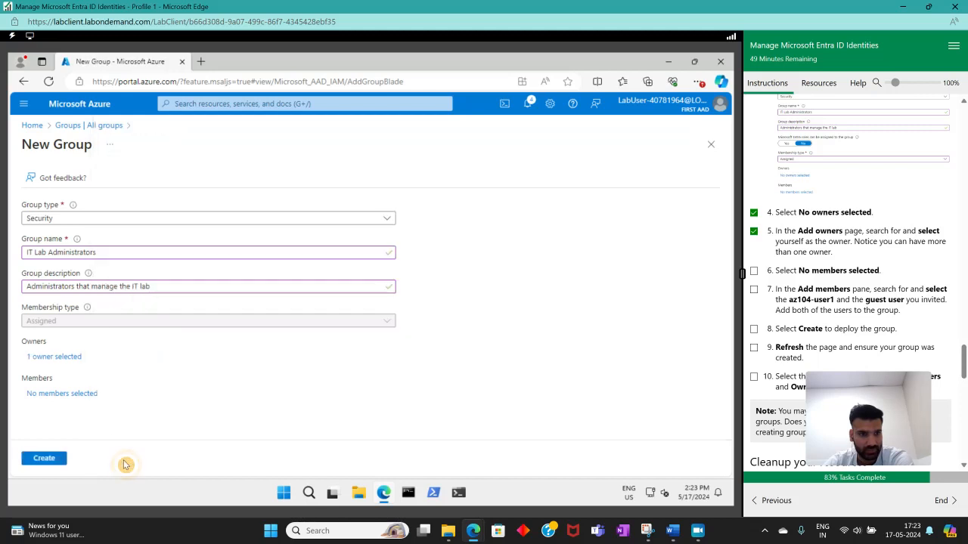
Add az104-user1 and the invited guest user as the group's members and mark instructions 6 and 7 complete.
{"action": "left_click", "coordinate": [47, 393]}
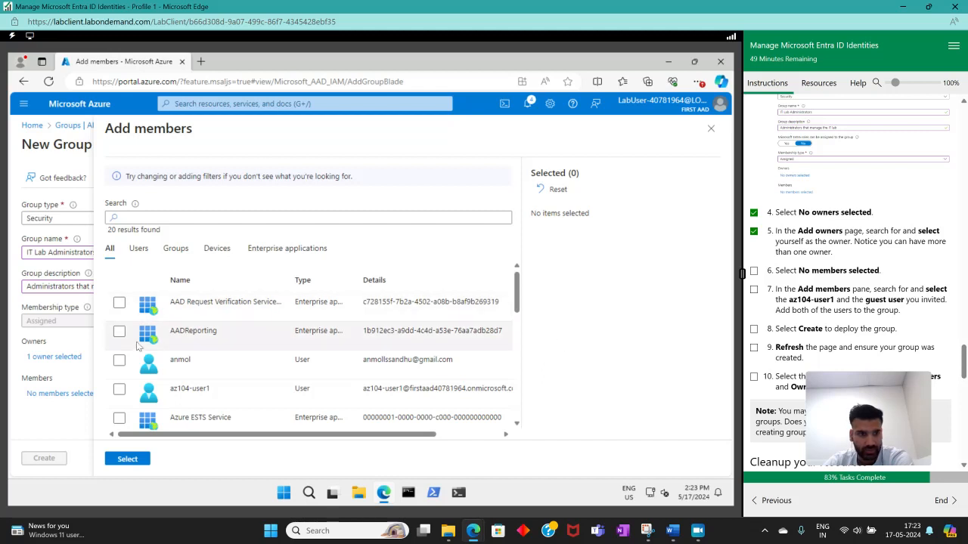
{"action": "left_click", "coordinate": [119, 388]}
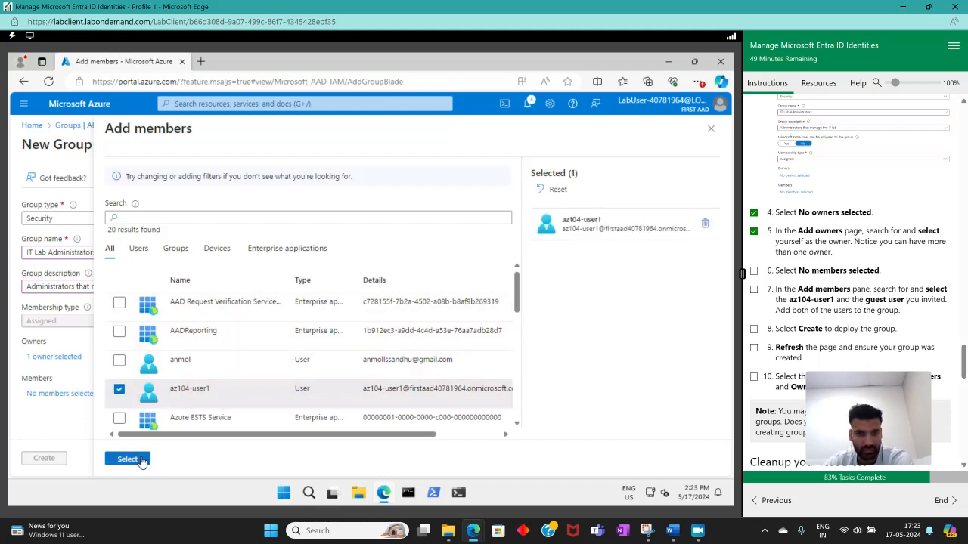
{"action": "scroll", "coordinate": [184, 394], "scroll_direction": "down", "scroll_amount": 5}
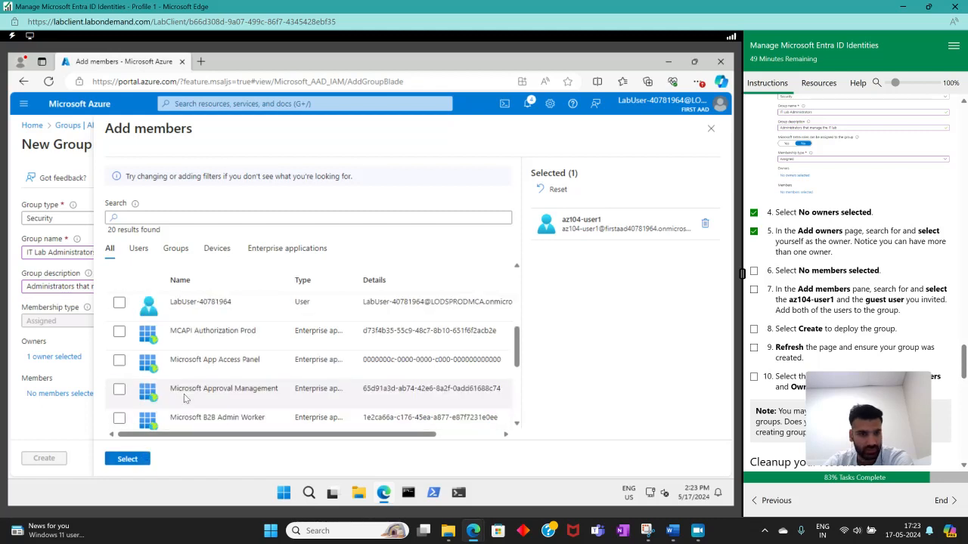
{"action": "scroll", "coordinate": [158, 399], "scroll_direction": "up", "scroll_amount": 5}
{"action": "left_click", "coordinate": [195, 217]}
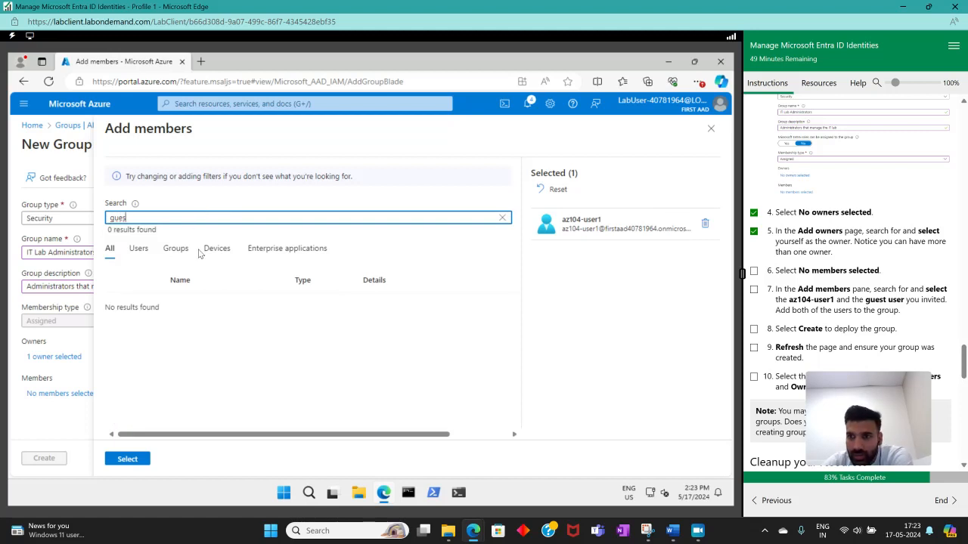
{"action": "type", "text": "anmol"}
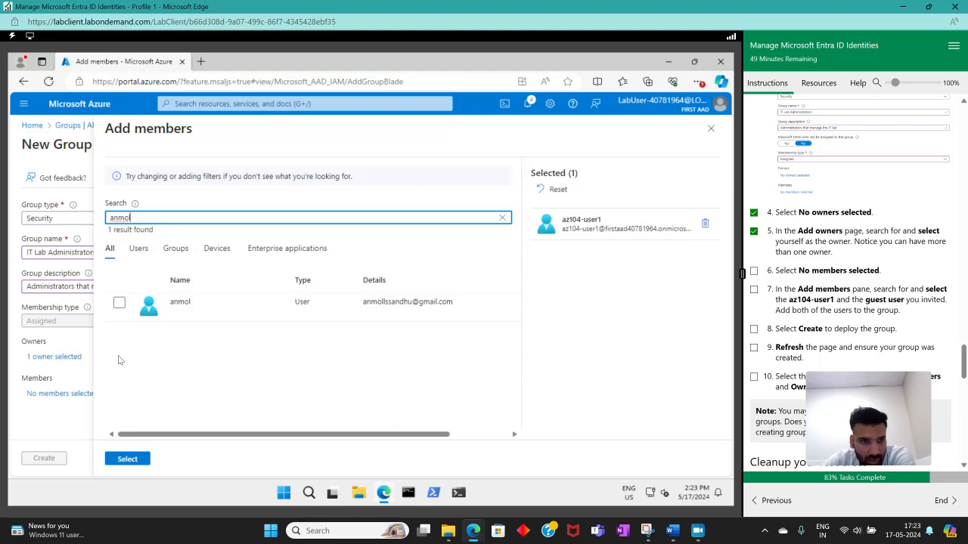
{"action": "left_click", "coordinate": [118, 303]}
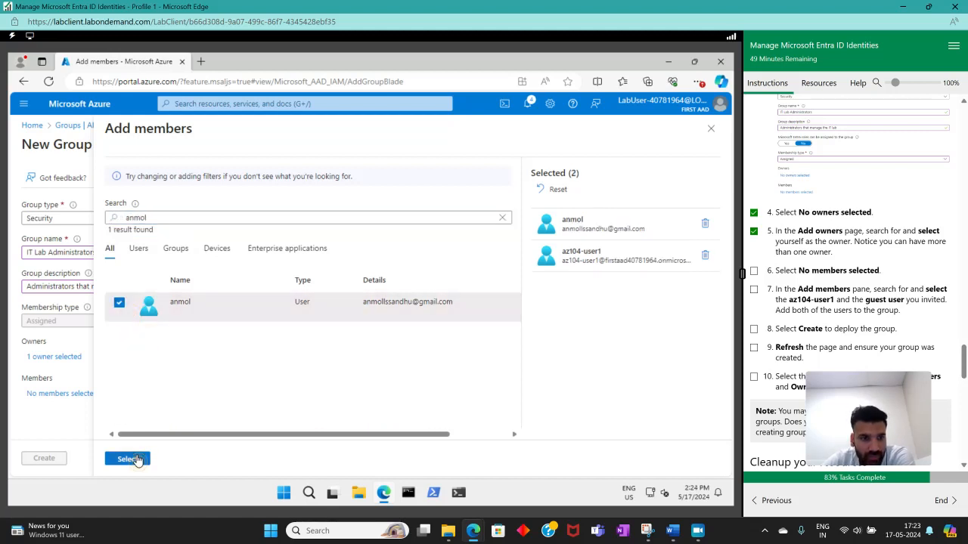
{"action": "left_click", "coordinate": [129, 459]}
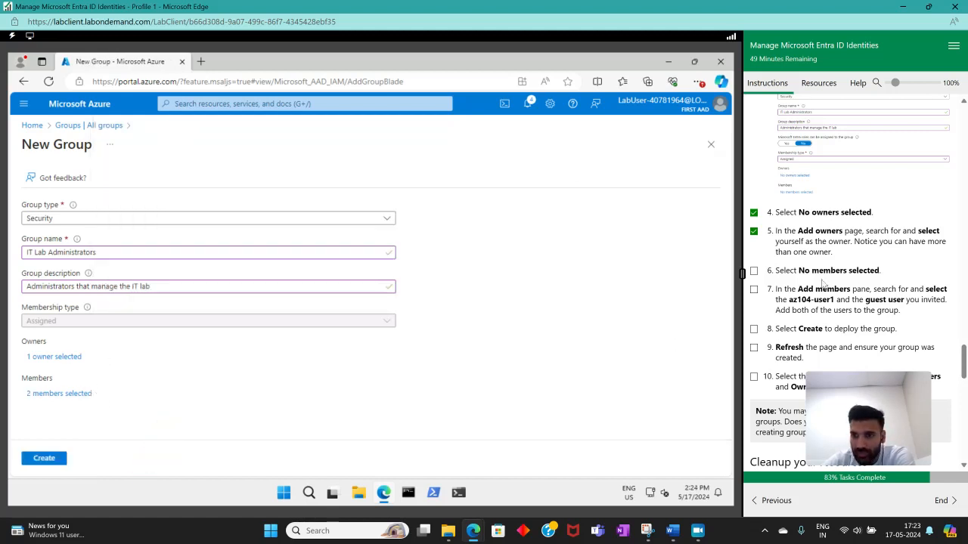
{"action": "left_click", "coordinate": [754, 271]}
{"action": "left_click", "coordinate": [754, 289]}
Create the IT Lab Administrators group, mark instruction 8 complete and refresh the group list.
{"action": "scroll", "coordinate": [826, 295], "scroll_direction": "down", "scroll_amount": 3}
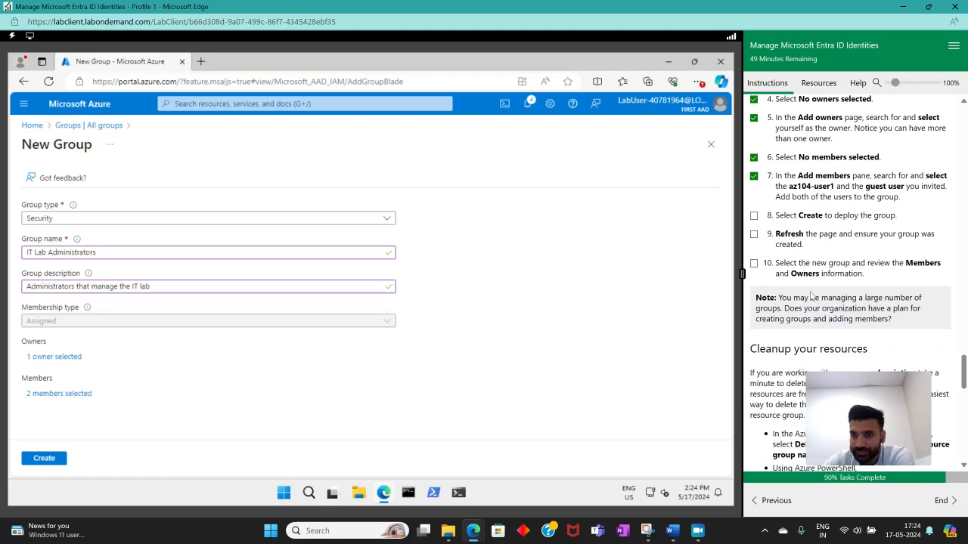
{"action": "left_click", "coordinate": [44, 459]}
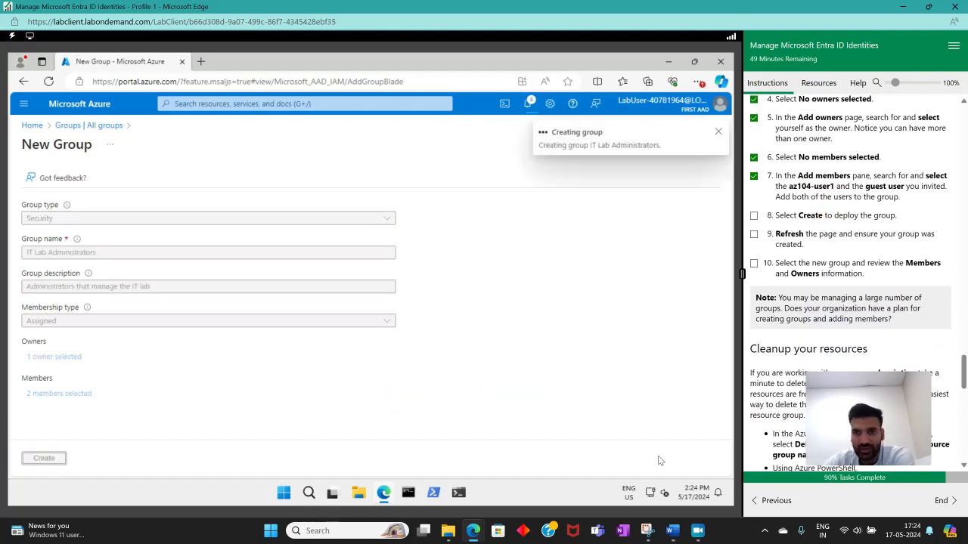
{"action": "left_click", "coordinate": [754, 216]}
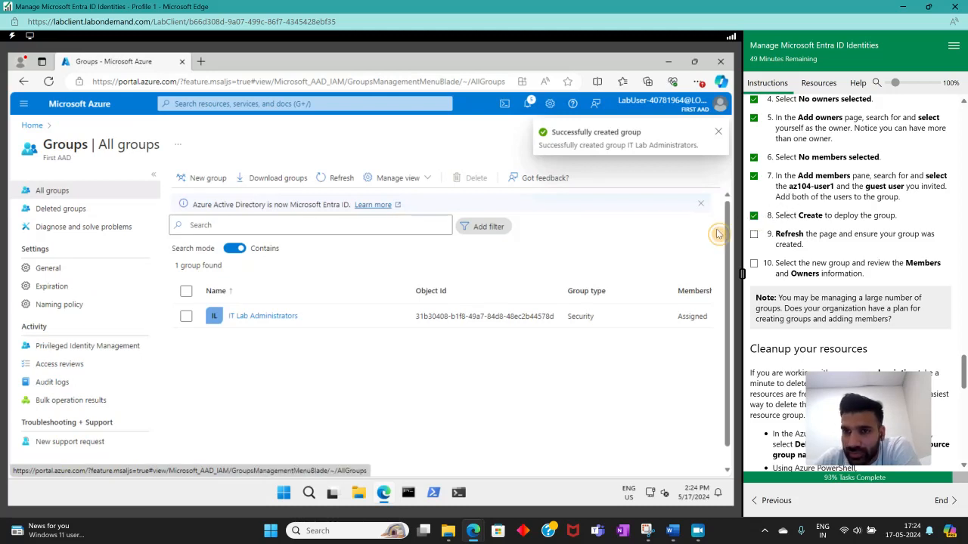
{"action": "left_click", "coordinate": [337, 179]}
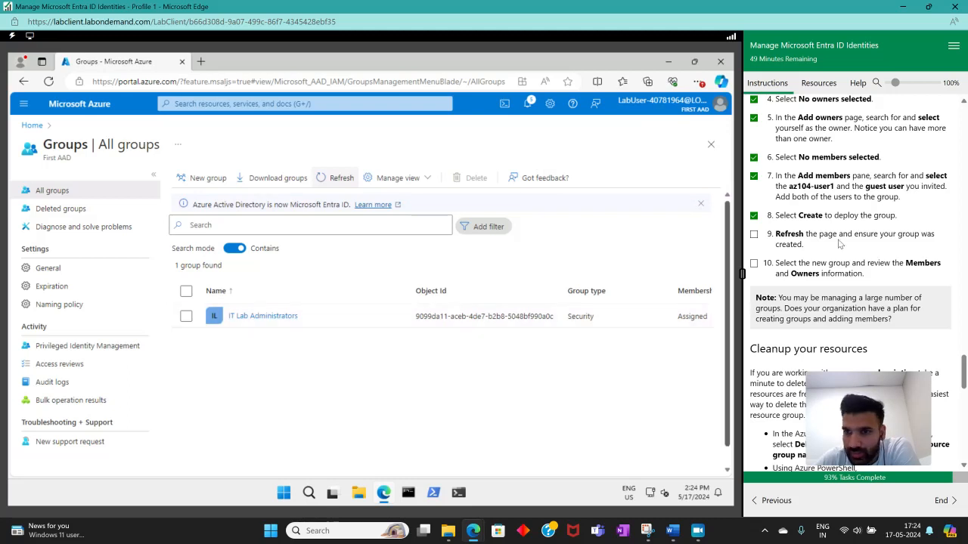
{"action": "scroll", "coordinate": [770, 198], "scroll_direction": "down", "scroll_amount": 3}
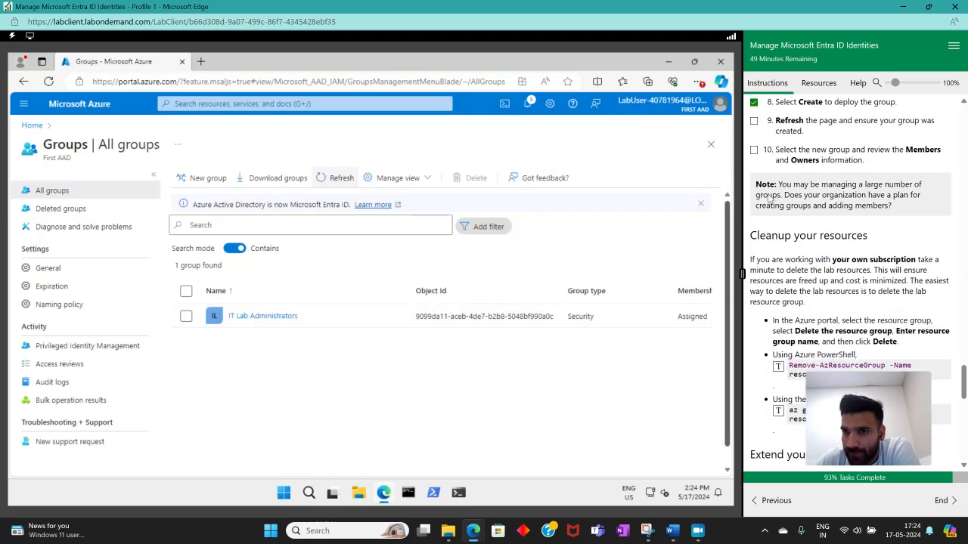
Mark instructions 9 and 10 complete and open the IT Lab Administrators group to review its member and owner information.
{"action": "left_click", "coordinate": [754, 150]}
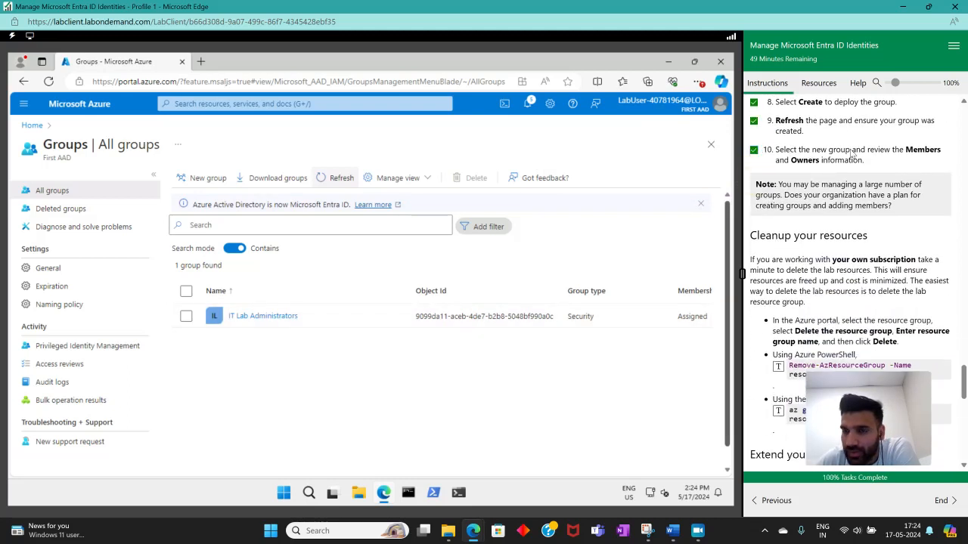
{"action": "left_click", "coordinate": [261, 316]}
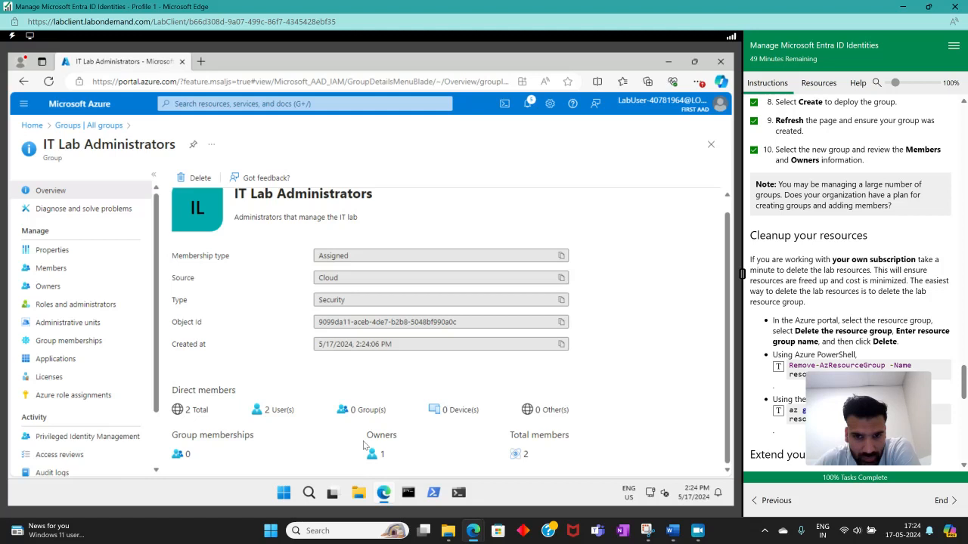
{"action": "left_click_drag", "start_coordinate": [508, 434], "coordinate": [570, 459]}
{"action": "left_click_drag", "start_coordinate": [364, 433], "coordinate": [413, 455]}
{"action": "left_click", "coordinate": [418, 453]}
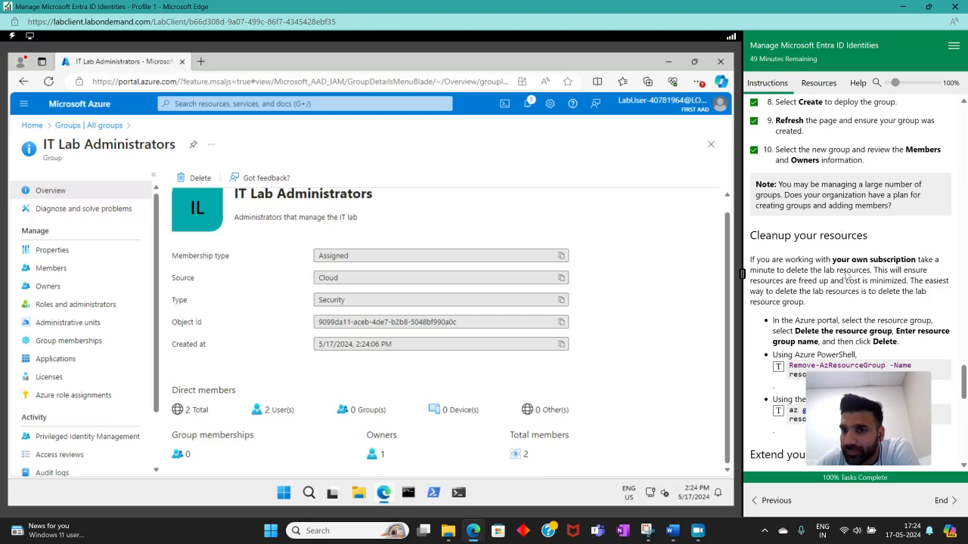
Read the remaining lab instructions on resource cleanup, Copilot prompts, self-paced training and key takeaways.
{"action": "scroll", "coordinate": [846, 275], "scroll_direction": "down", "scroll_amount": 4}
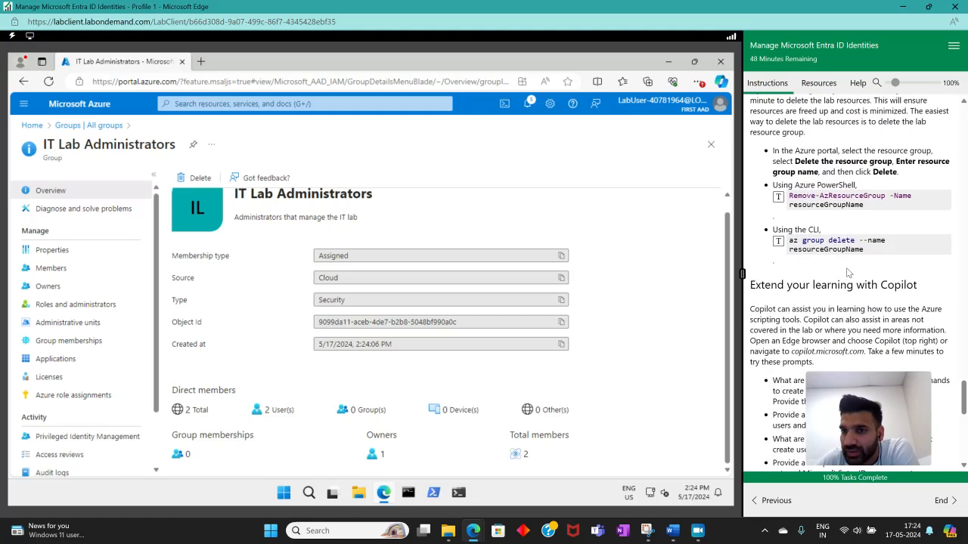
{"action": "scroll", "coordinate": [847, 273], "scroll_direction": "up", "scroll_amount": 3}
{"action": "scroll", "coordinate": [847, 272], "scroll_direction": "down", "scroll_amount": 5}
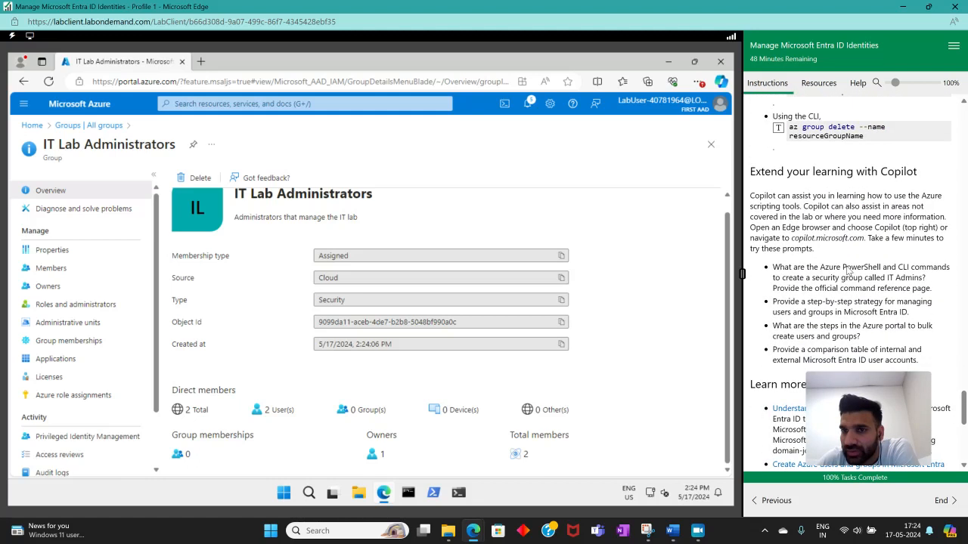
{"action": "scroll", "coordinate": [848, 271], "scroll_direction": "down", "scroll_amount": 1}
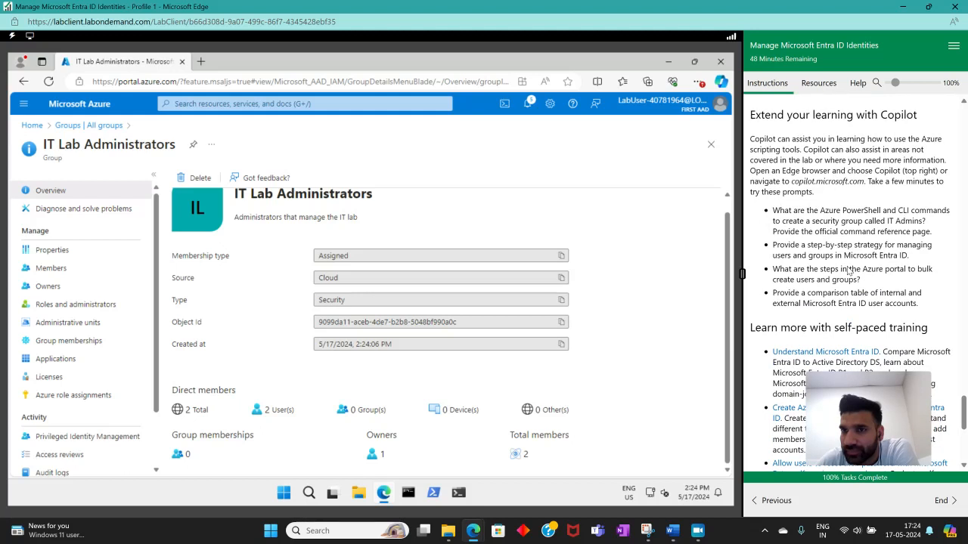
{"action": "scroll", "coordinate": [848, 271], "scroll_direction": "down", "scroll_amount": 7}
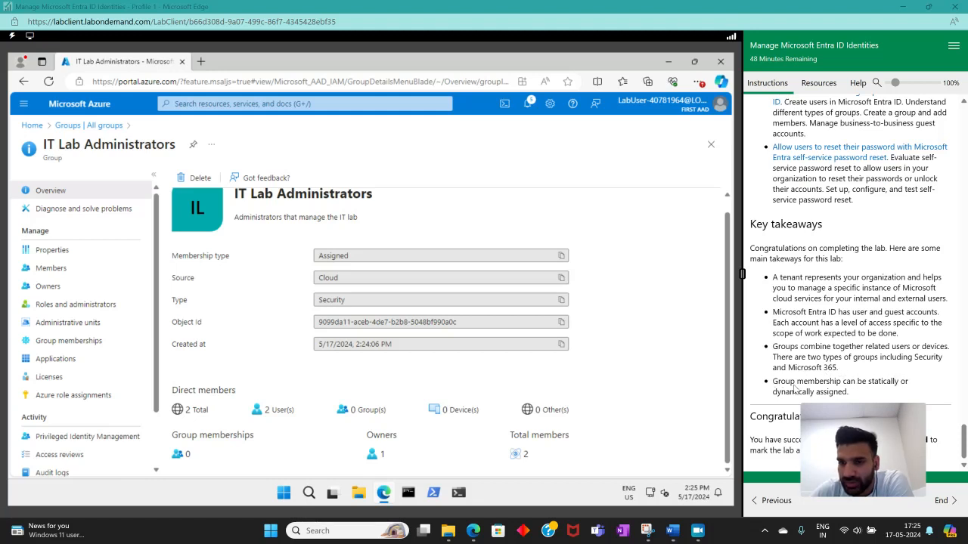
{"action": "mouse_move", "coordinate": [846, 415]}
{"action": "left_click_drag", "start_coordinate": [845, 416], "coordinate": [838, 385]}
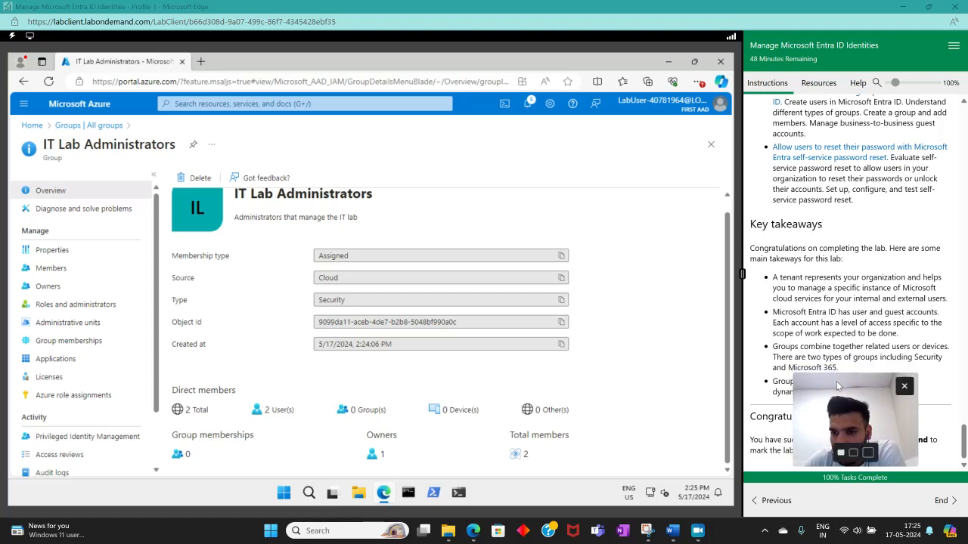
{"action": "left_click", "coordinate": [697, 531]}
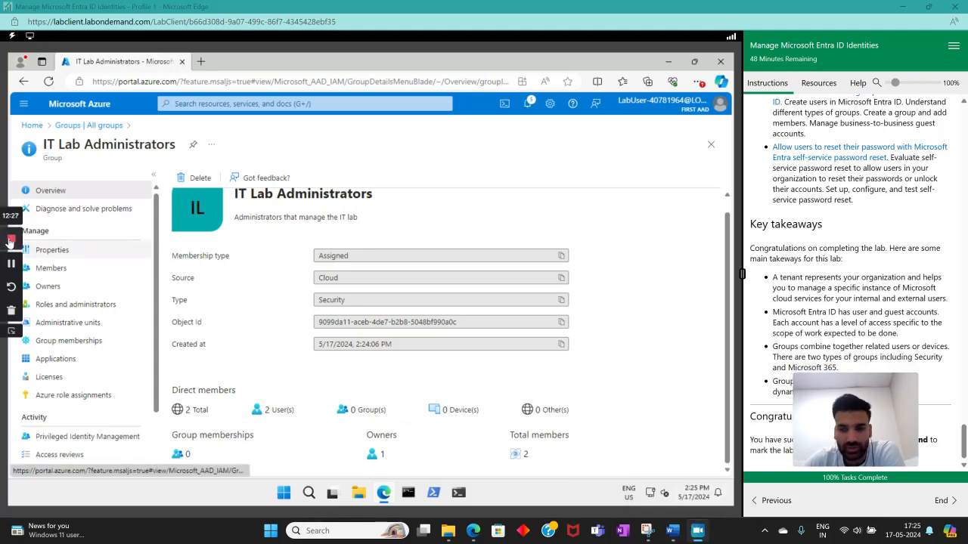